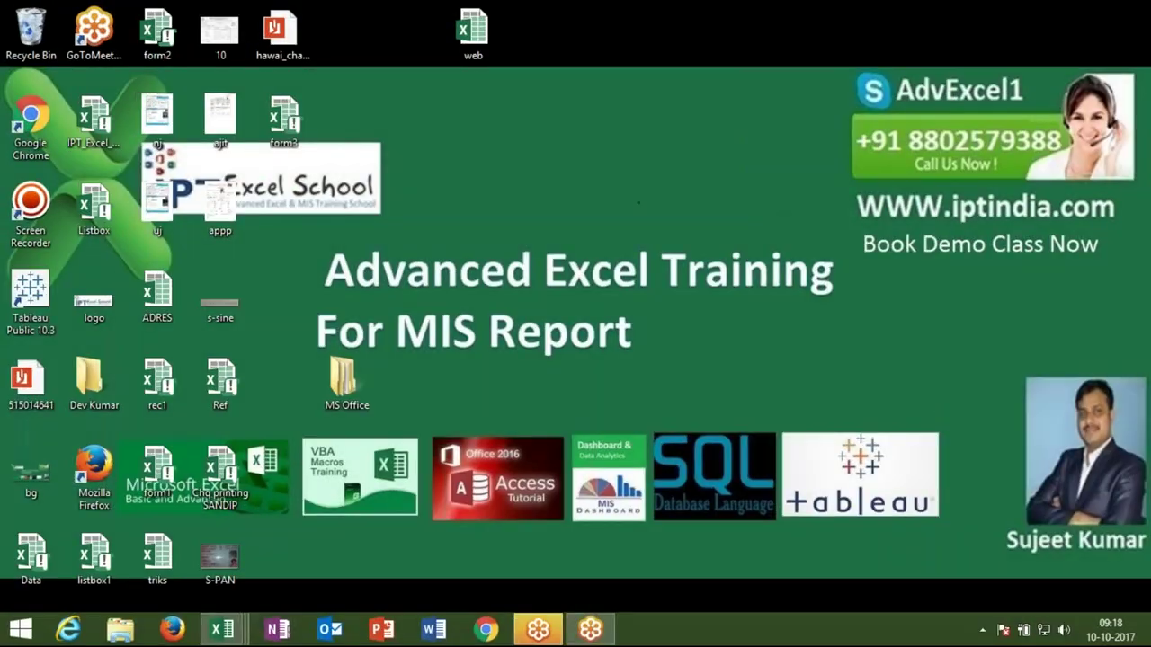
Bring the form3 workbook forward and clear columns G to J
mouse_move(232, 634)
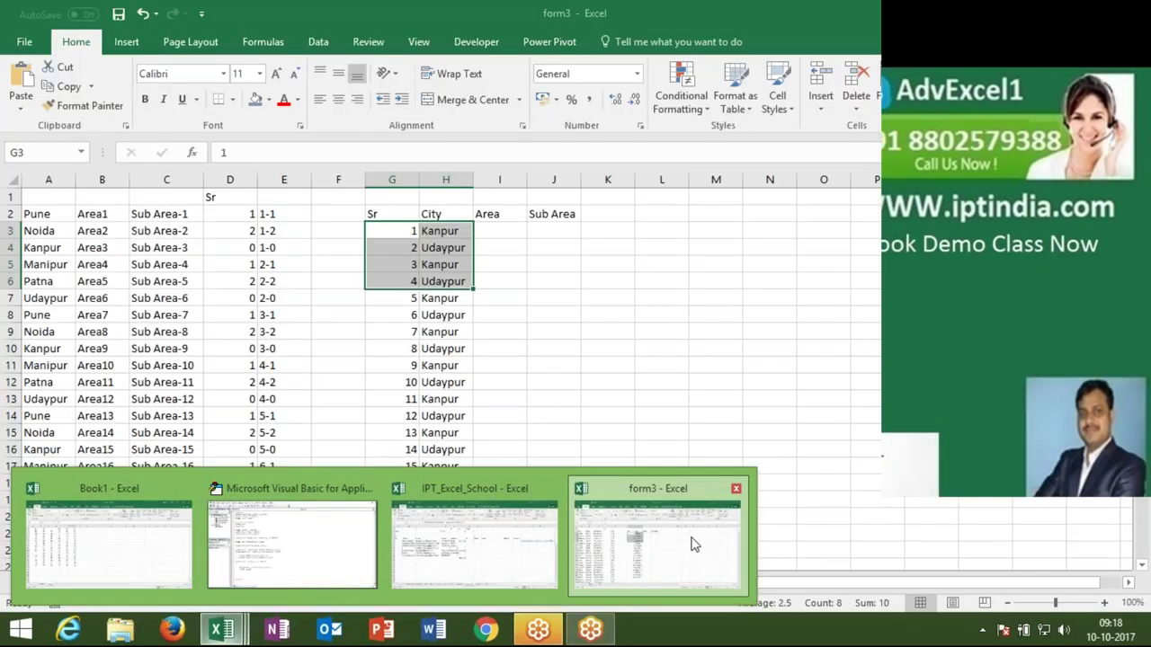
left_click(657, 540)
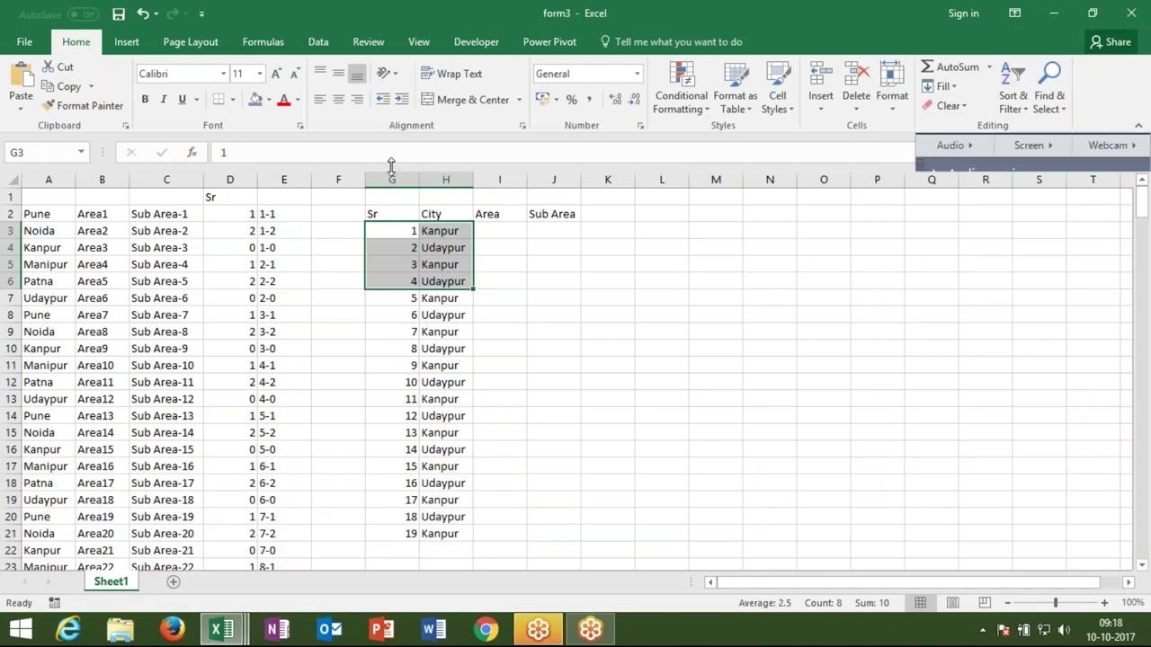
left_click_drag(392, 179, 573, 204)
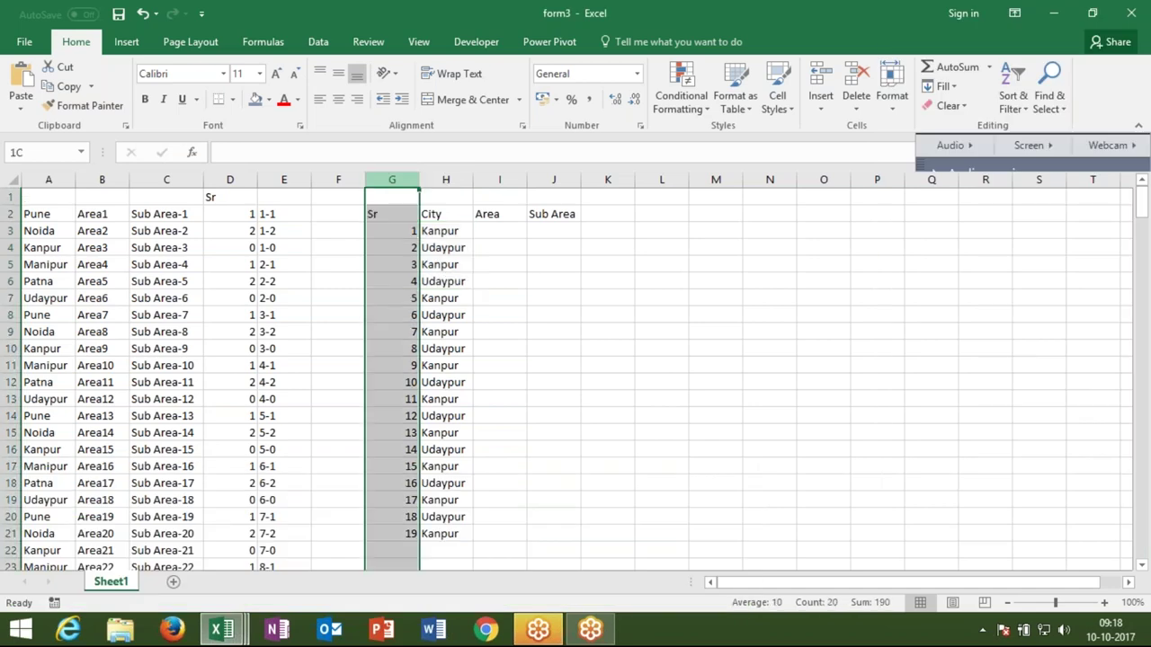
key("Delete")
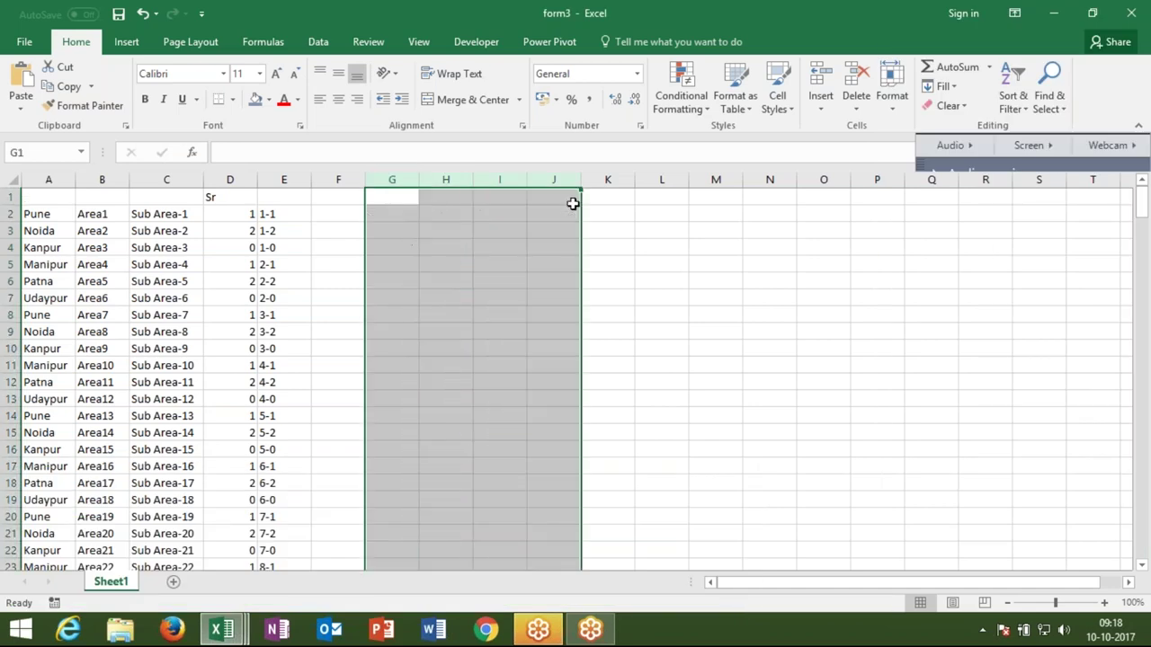
Clear columns D to F, then move to cell A1
left_click_drag(230, 179, 336, 195)
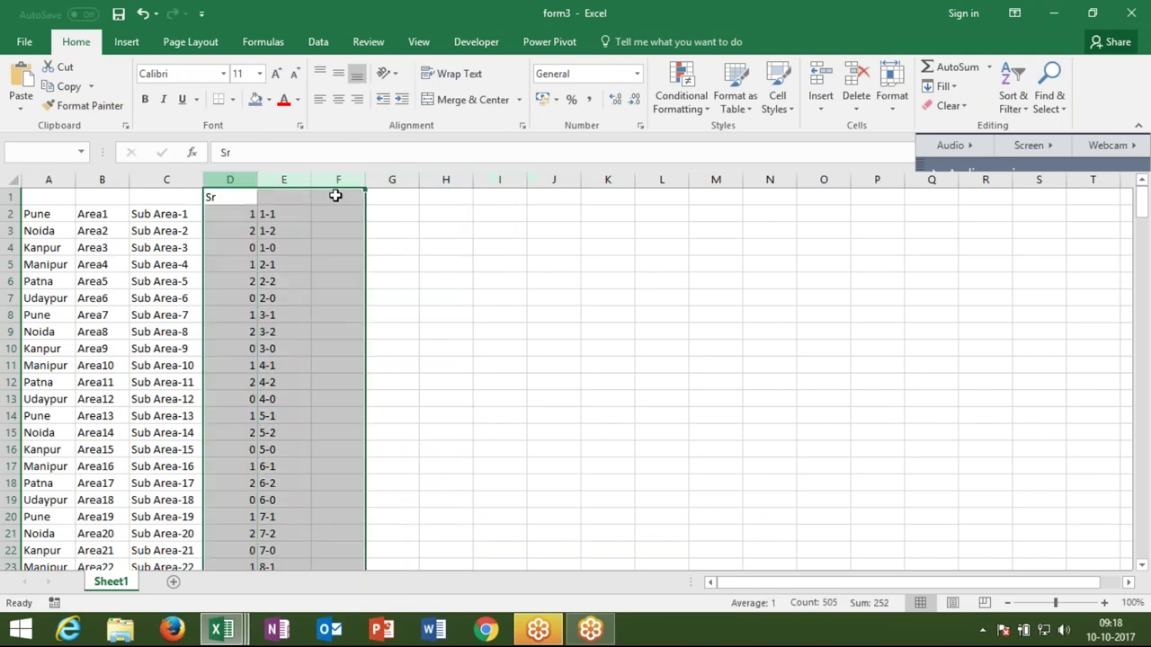
key("Delete")
mouse_move(230, 196)
left_mouse_down()
mouse_move(230, 261)
mouse_move(230, 196)
left_mouse_up()
left_click(166, 196)
key("Left")
key("Left")
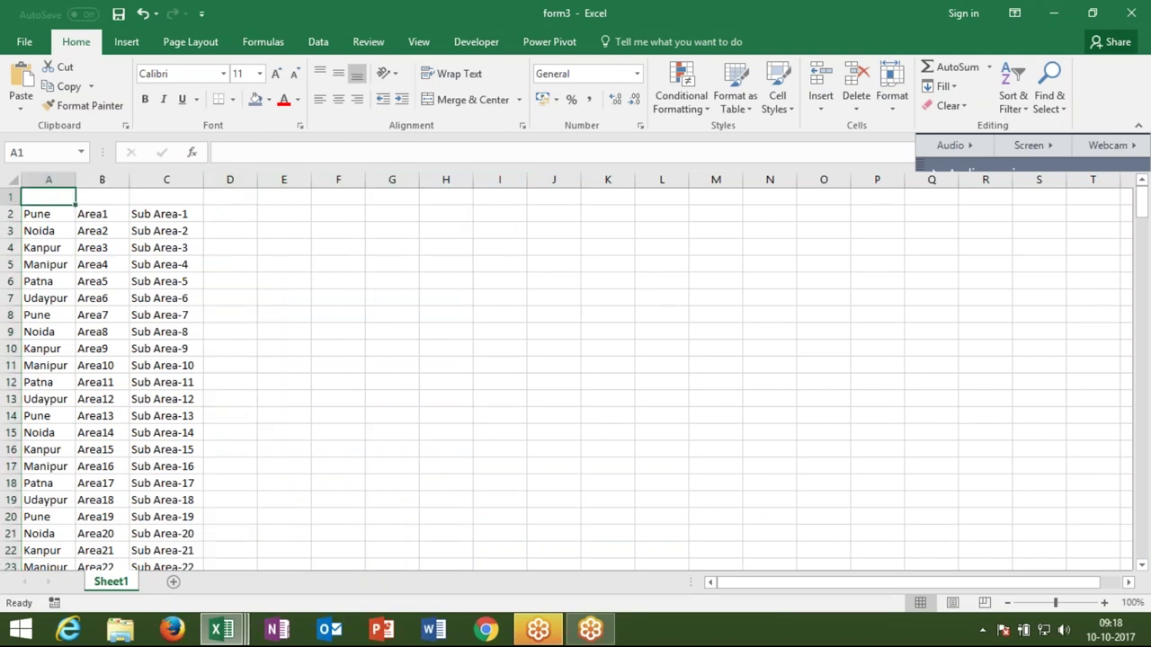
Enter the City heading in A1 and the Area heading in B1
type("City")
key("Tab")
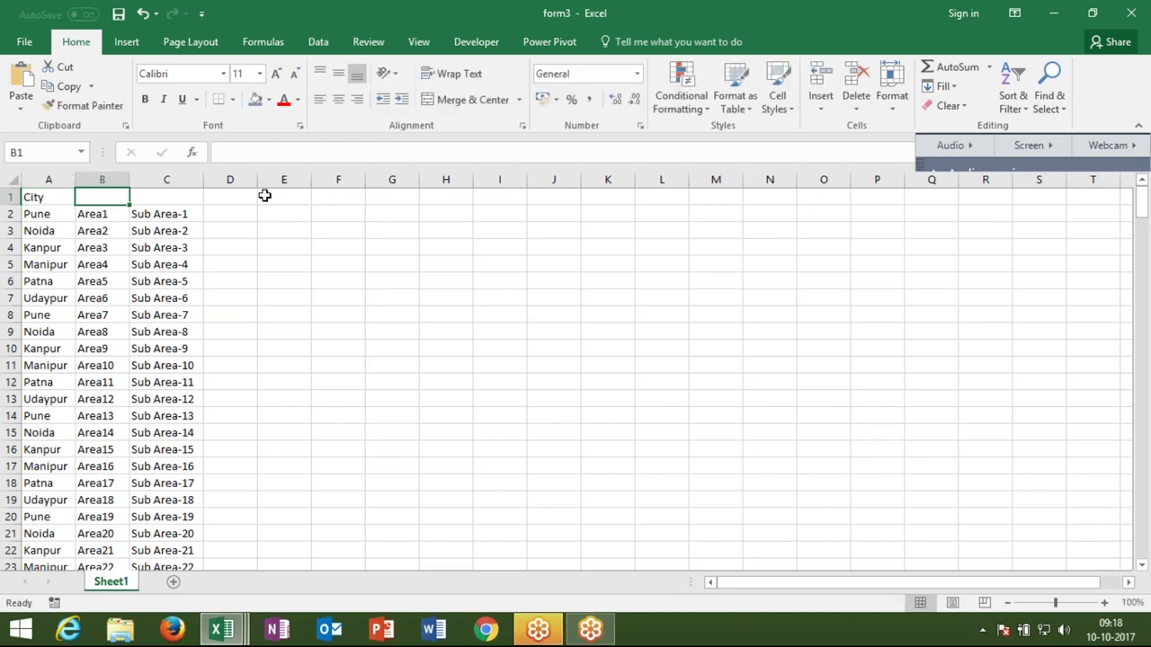
type("Area")
key("Escape")
left_click(148, 199)
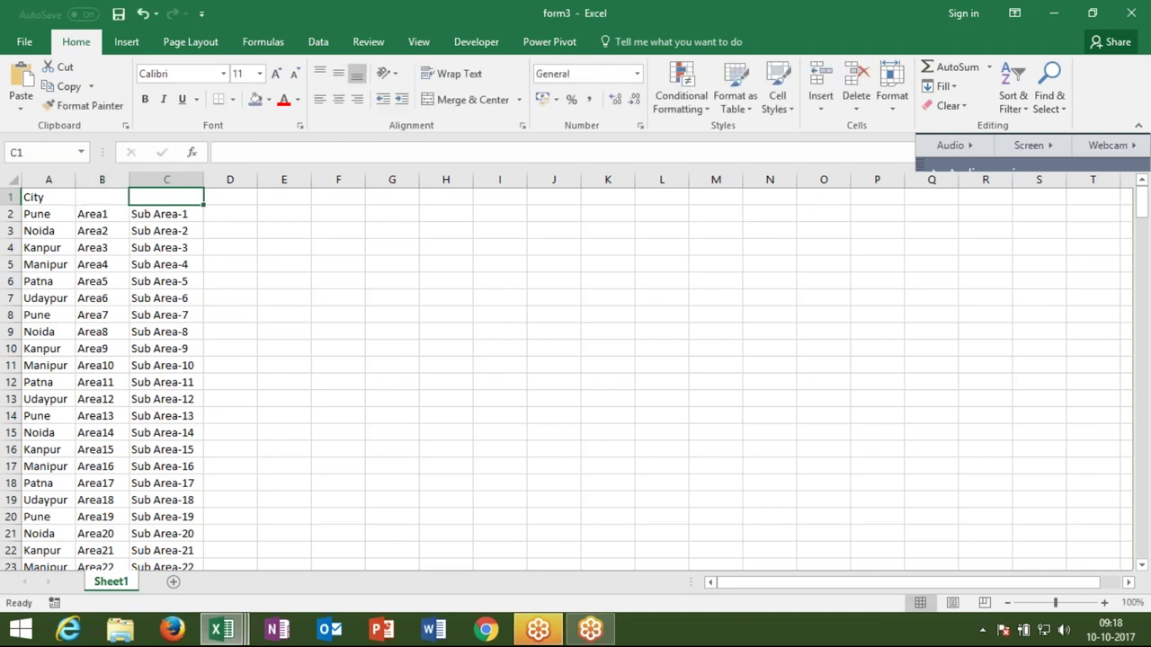
key("Left")
key("BackSpace")
type("Area")
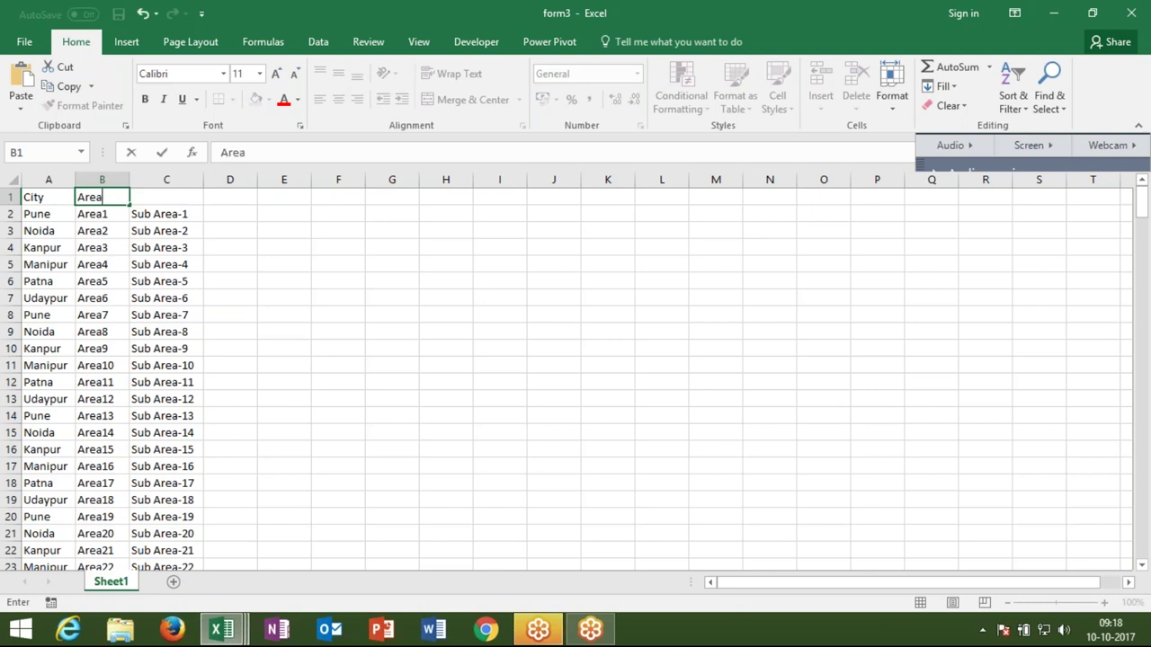
key("ctrl+Return")
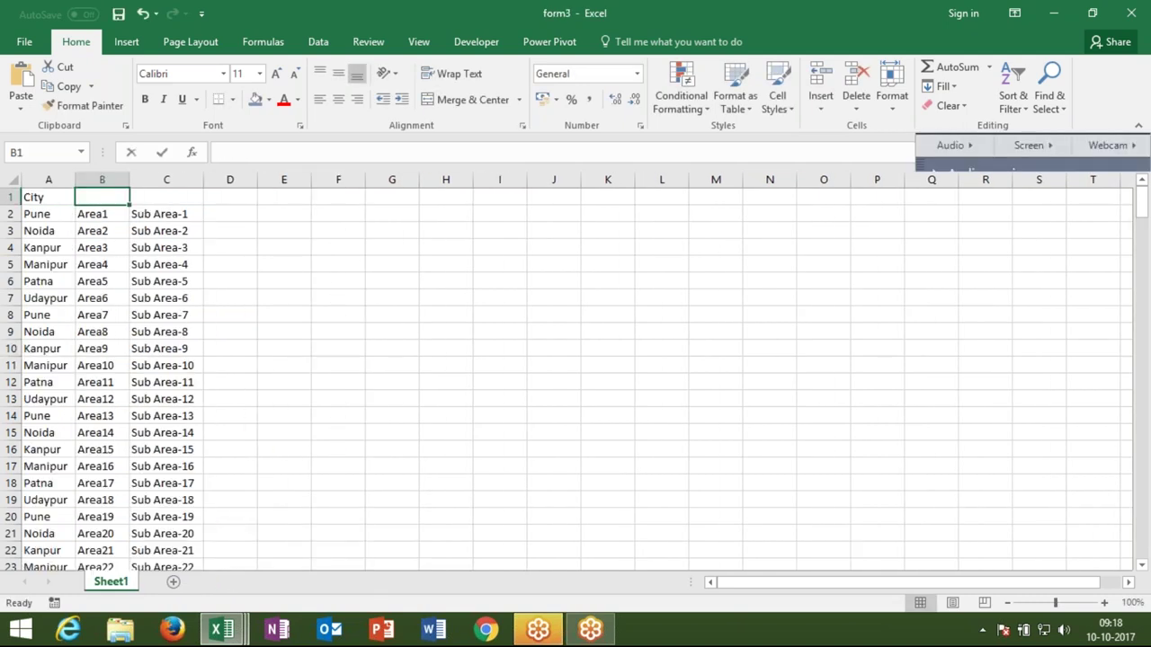
Retype Area in B1 and add the Sub-Area heading in C1
type("are")
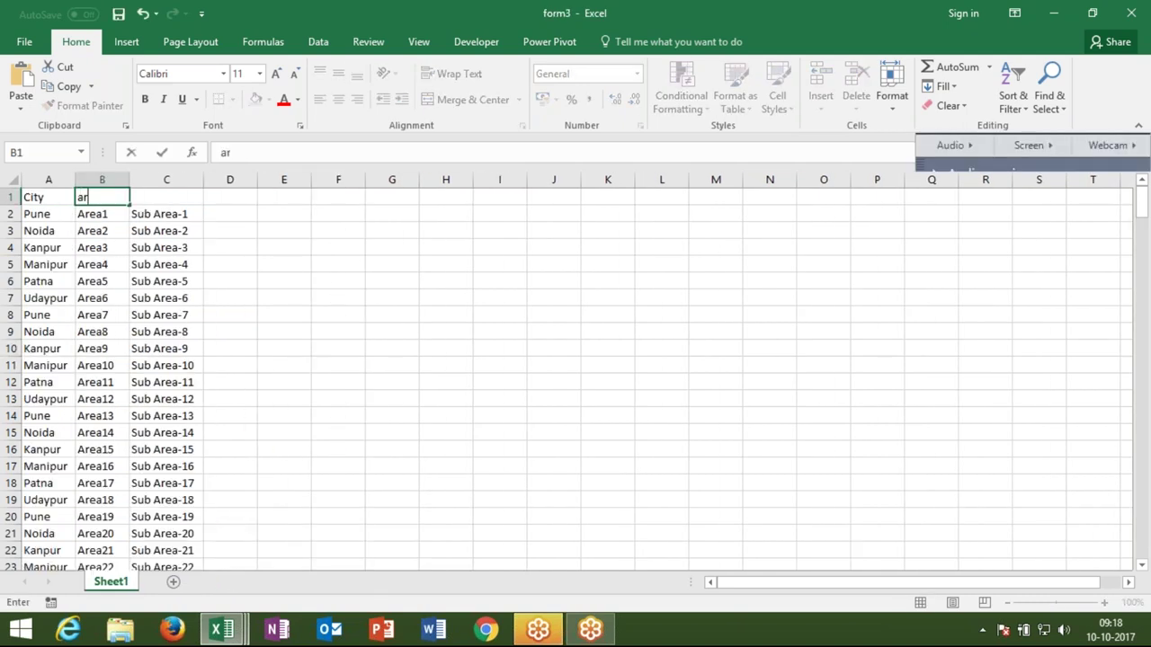
type("a")
key("BackSpace")
key("BackSpace")
key("BackSpace")
key("BackSpace")
type("Area")
key("Tab")
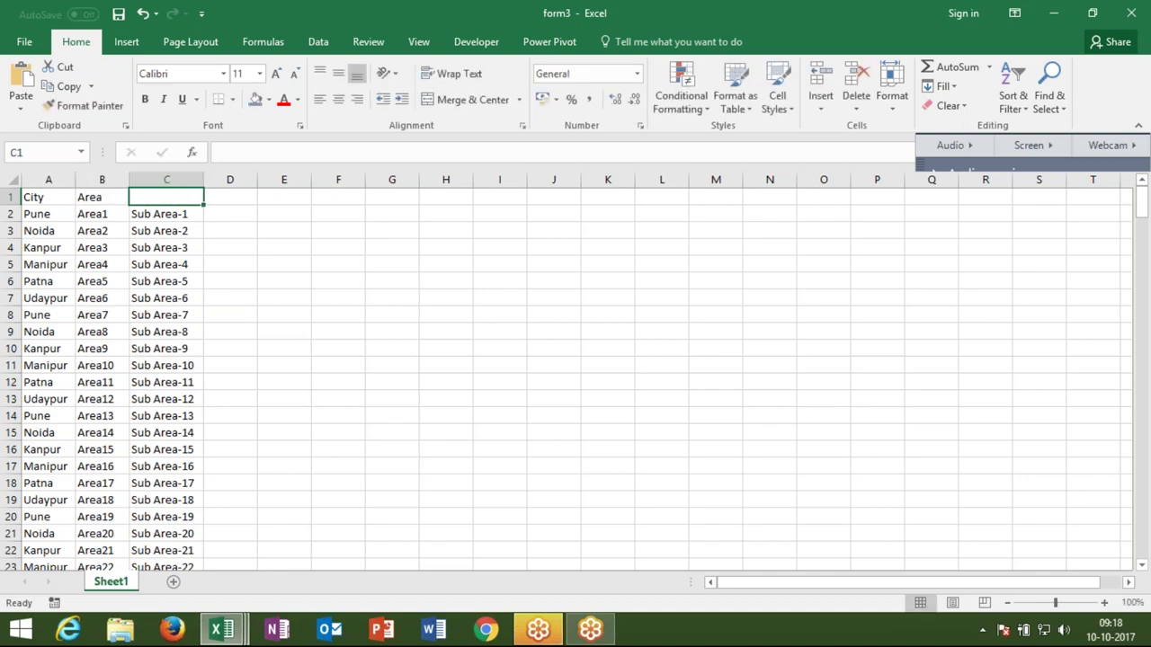
type("Sub-")
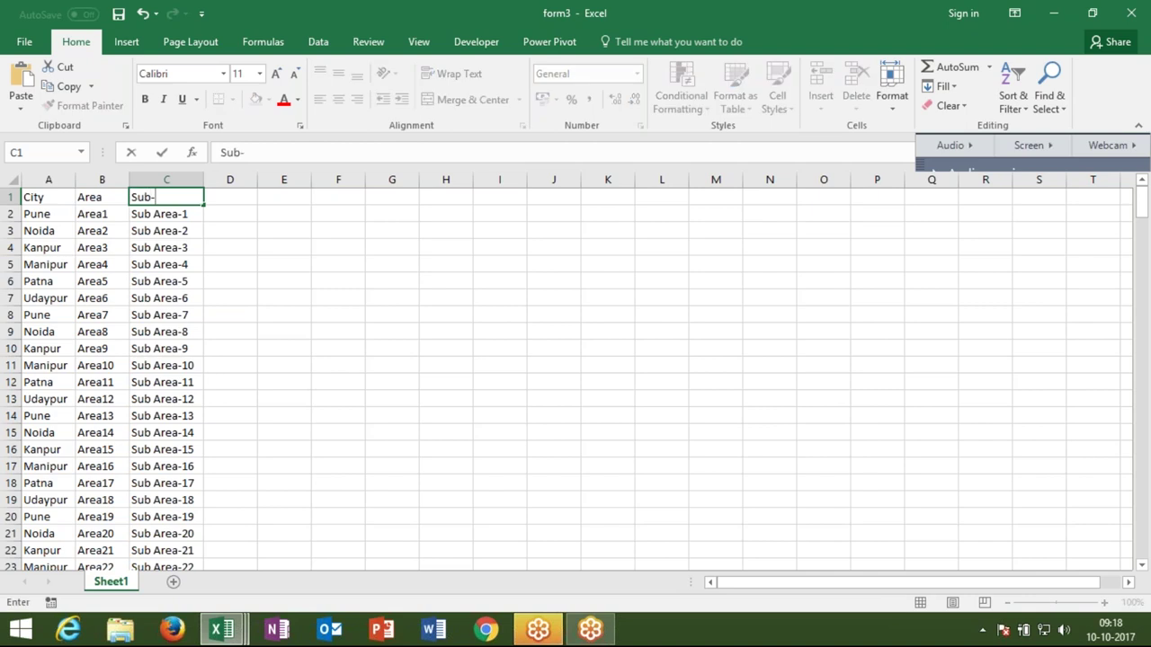
type("Area")
key("Return")
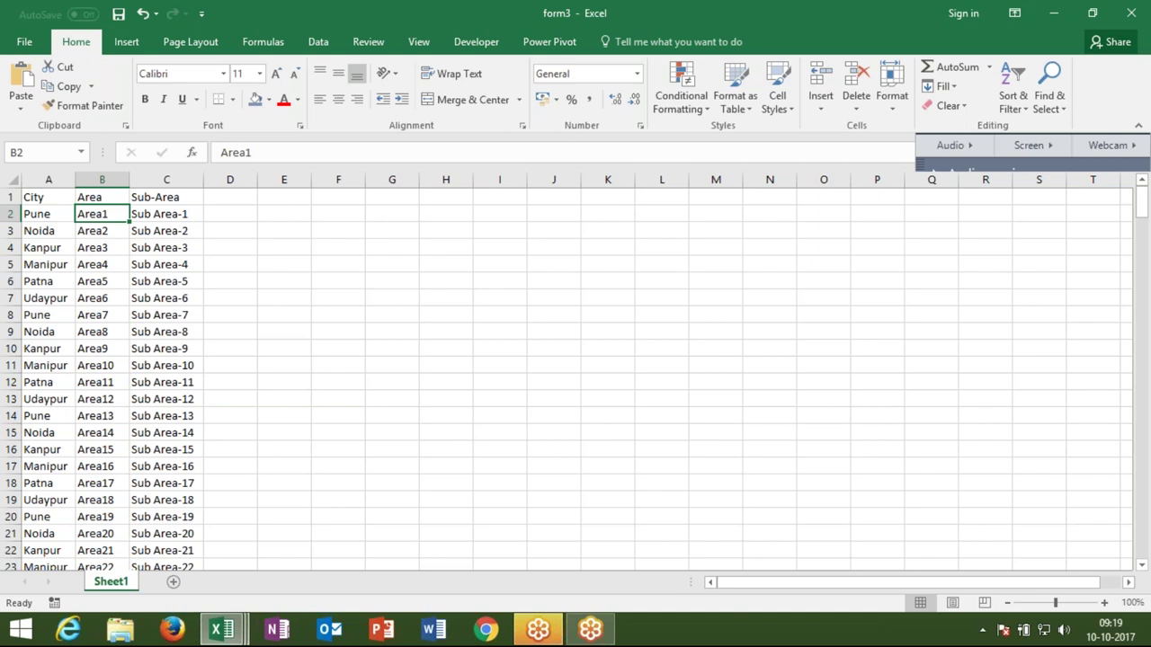
Open the Visual Basic editor from the Developer tab and show UserForm1's design
left_click(472, 42)
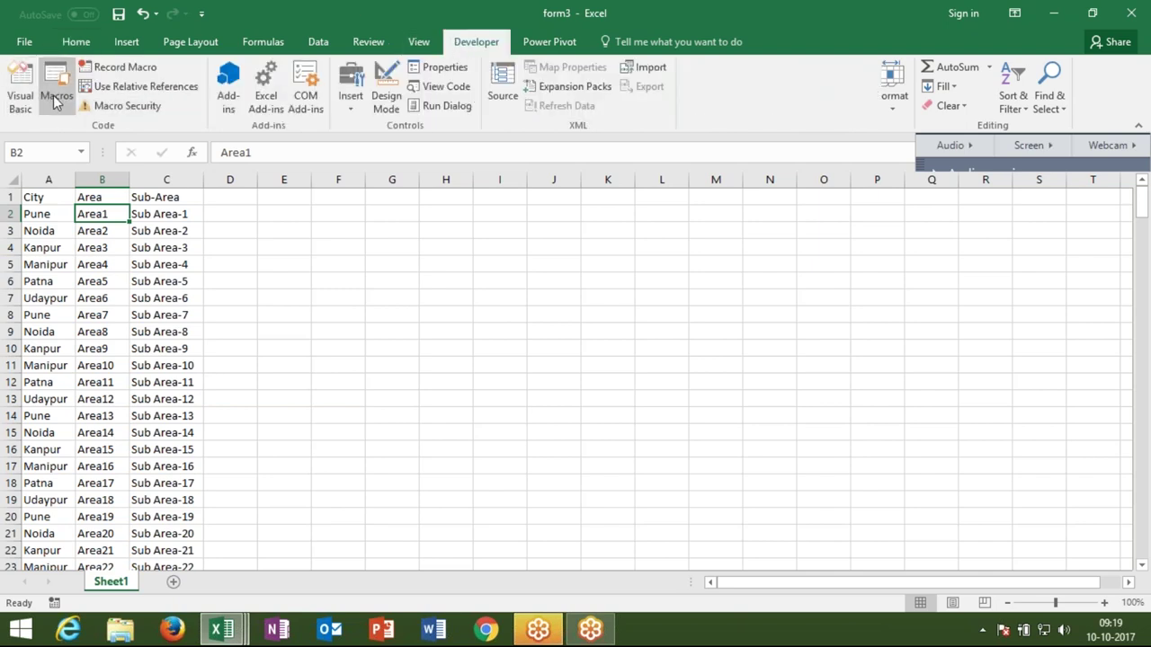
left_click(28, 104)
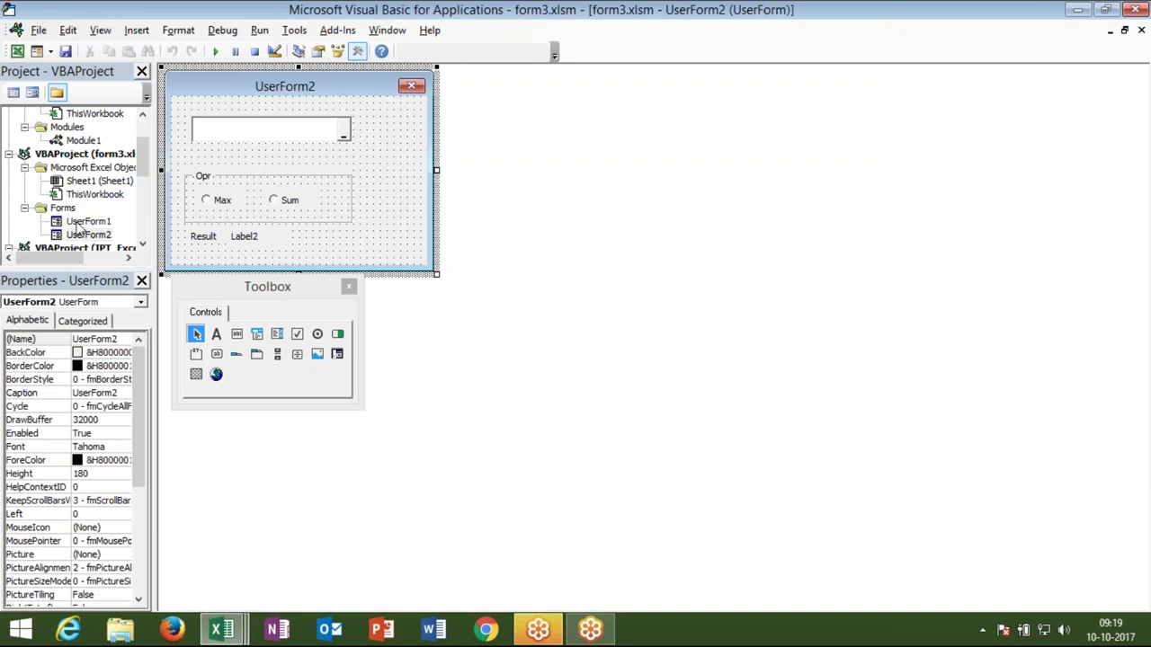
double_click(79, 224)
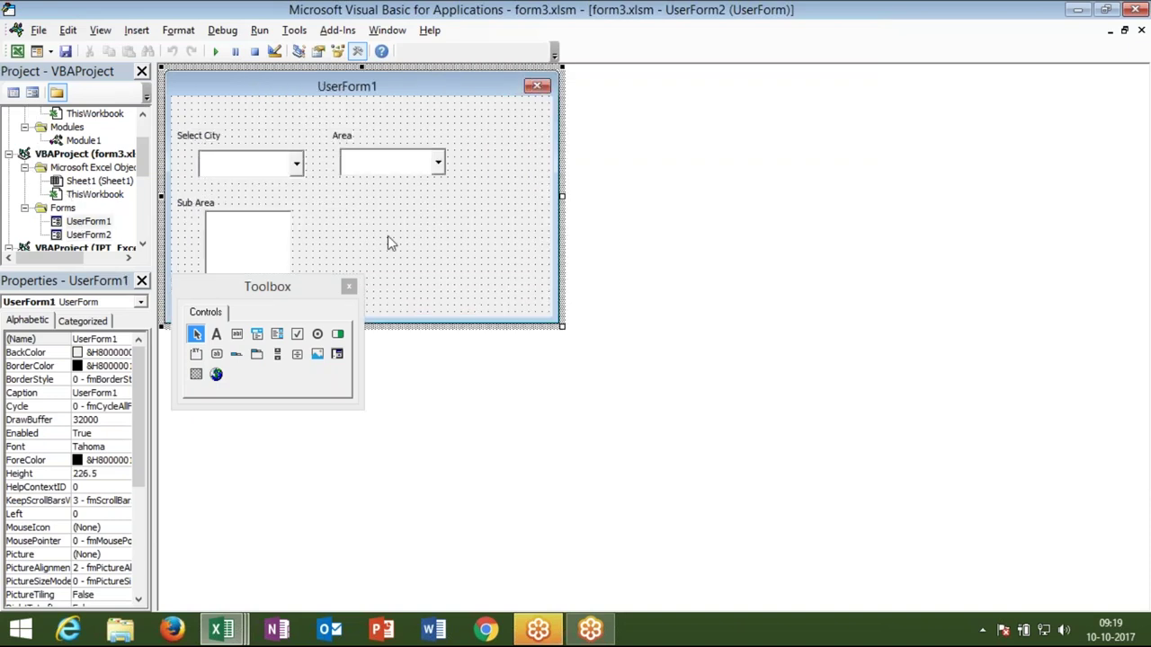
Inspect the Select City, Area and Sub Area controls, close the Toolbox, and run UserForm1
left_click(241, 165)
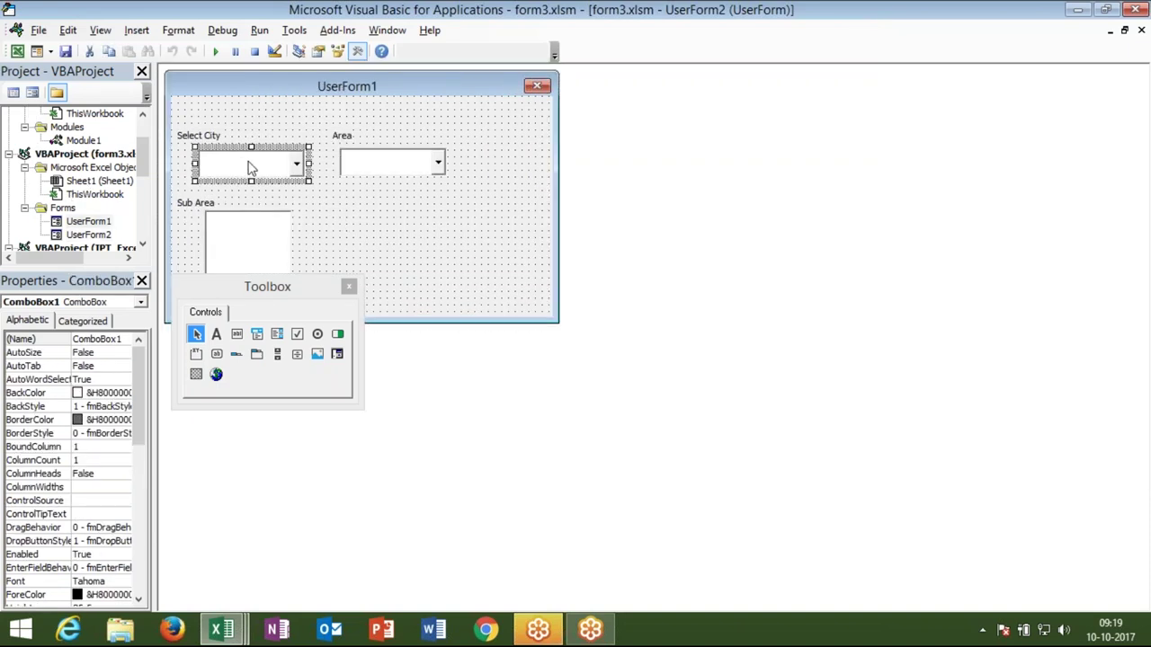
left_click(353, 160)
left_click(279, 221)
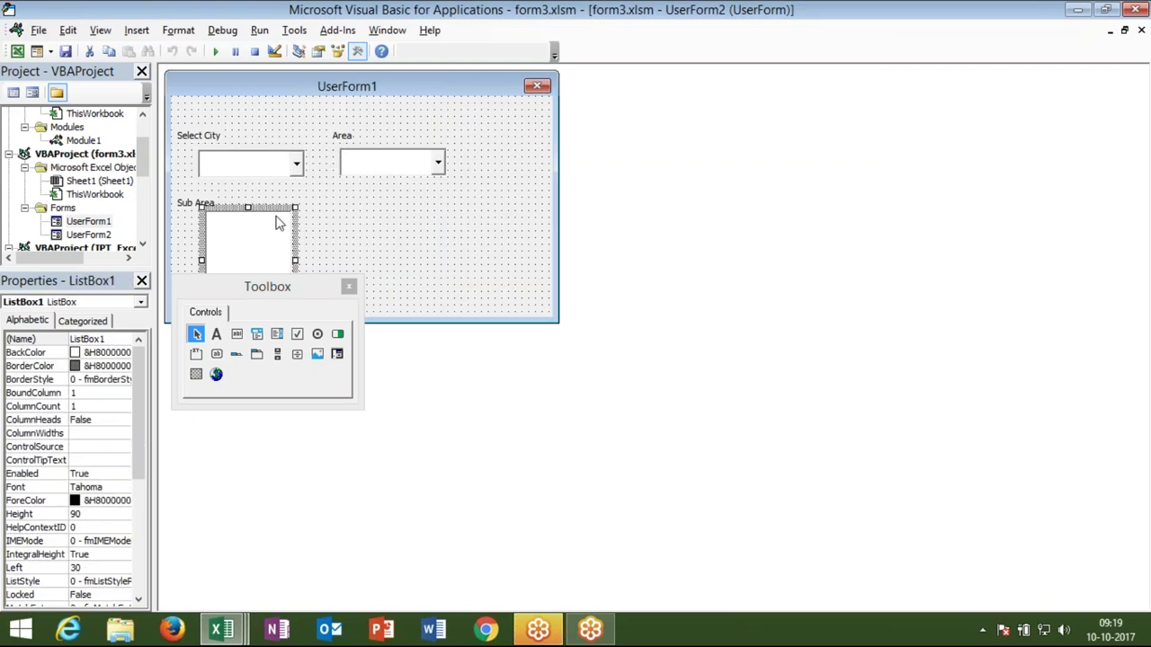
left_click(261, 175)
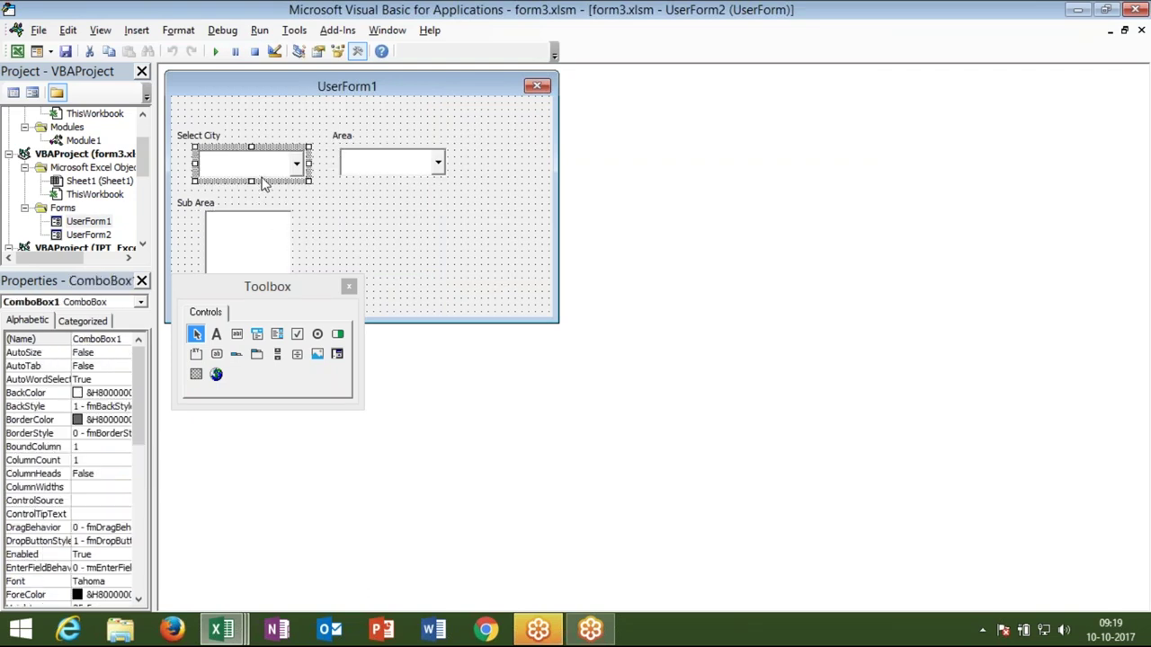
left_click(349, 287)
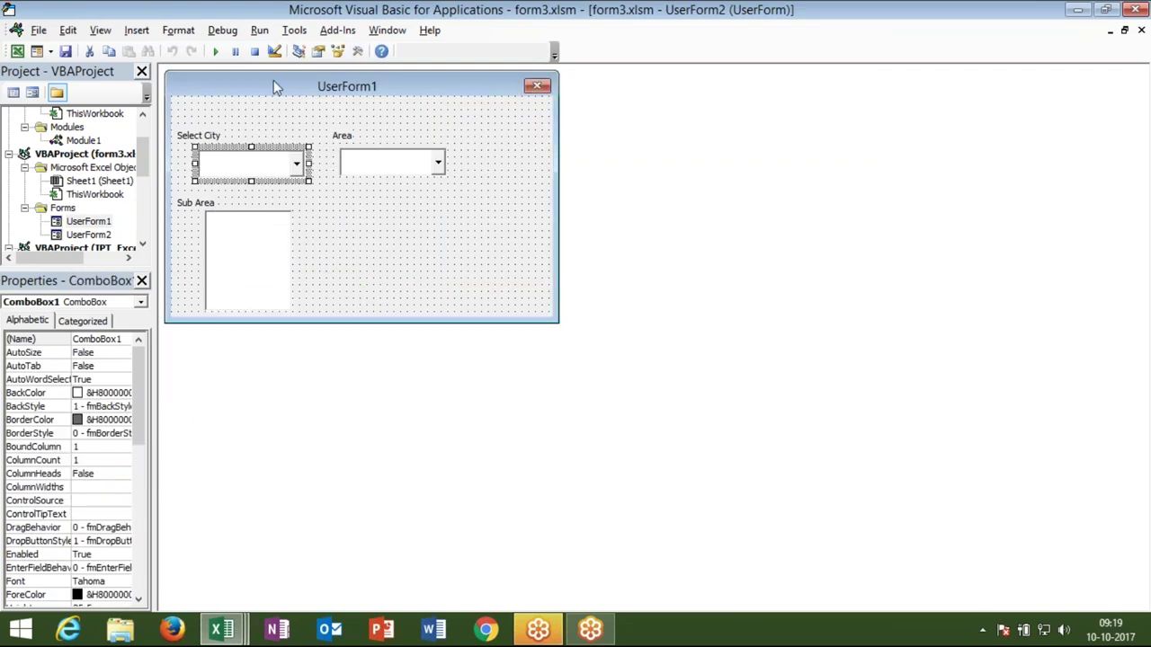
left_click(215, 52)
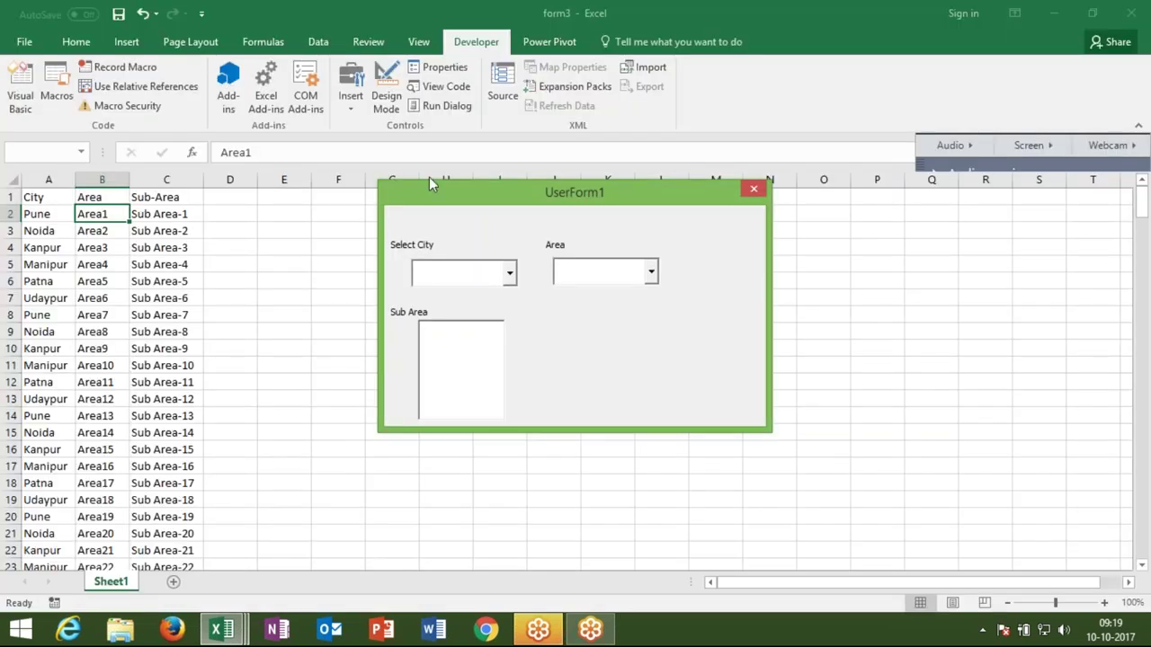
Choose Pune from the Select City list, then dismiss a network status panel
left_click(508, 273)
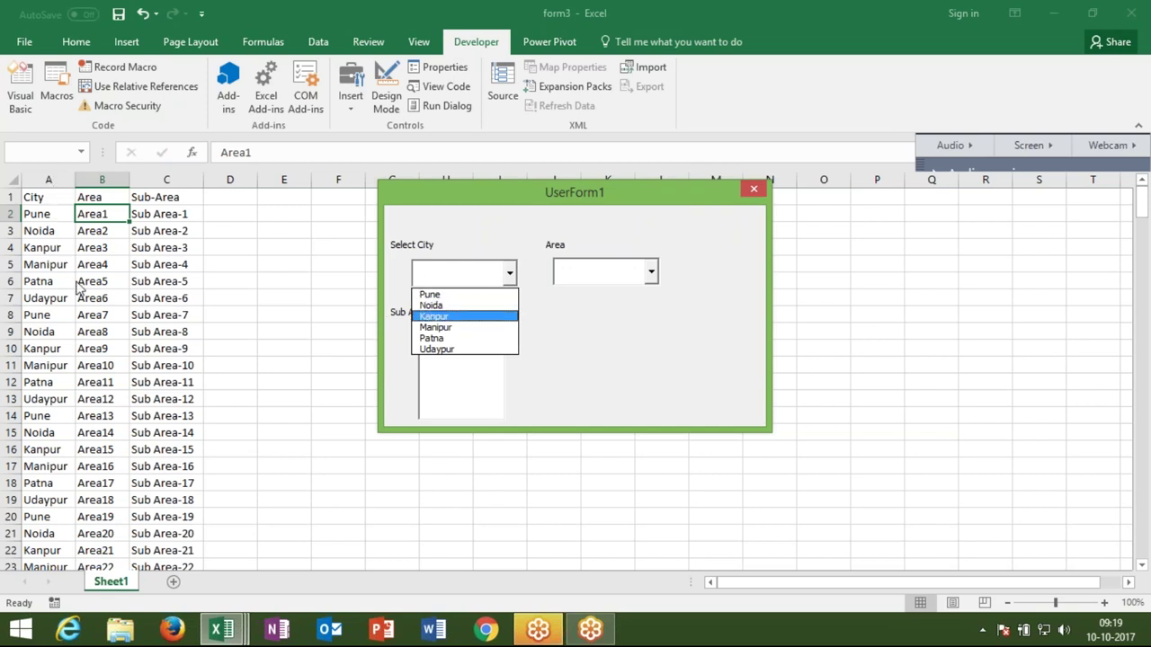
left_click(429, 295)
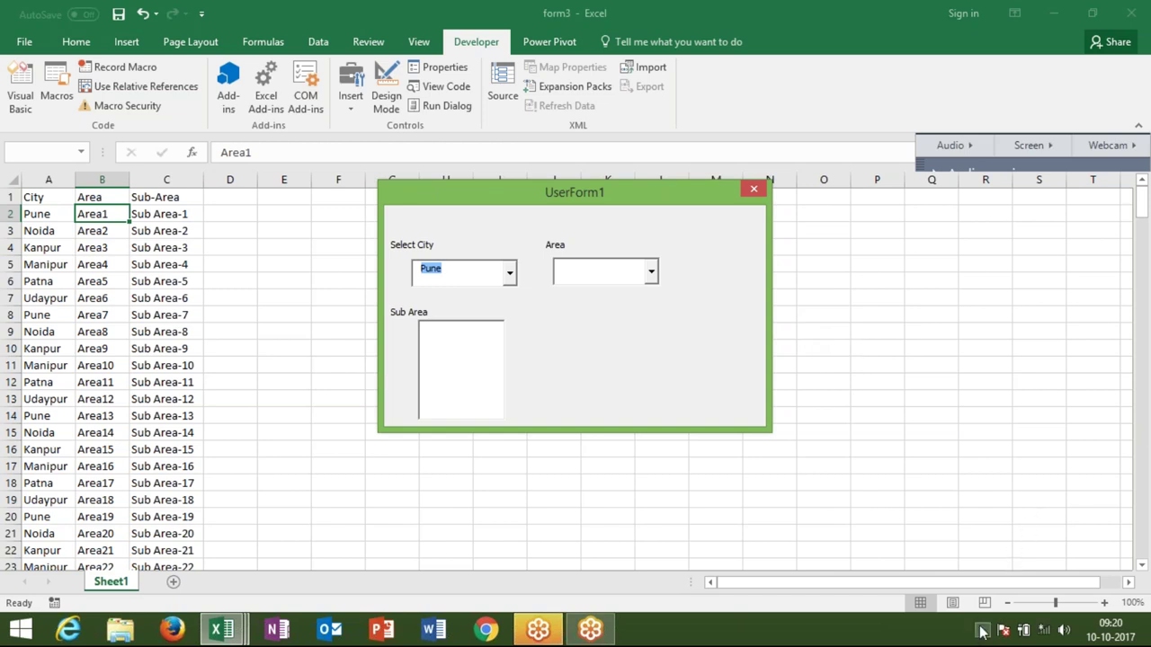
left_click(1045, 636)
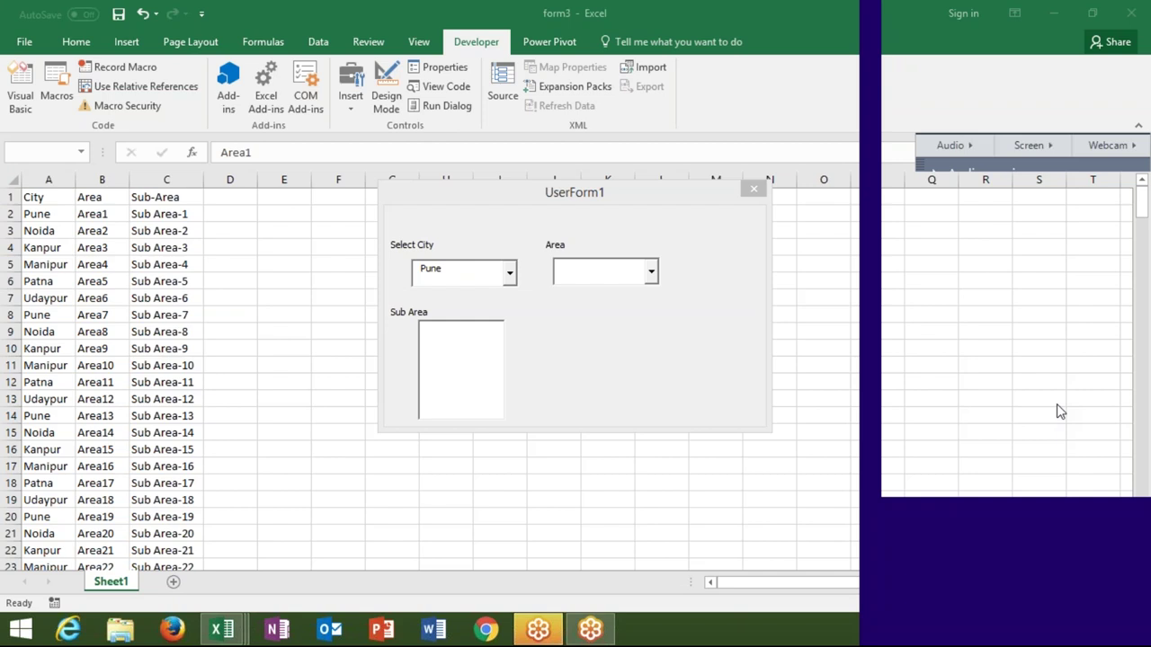
left_click(674, 353)
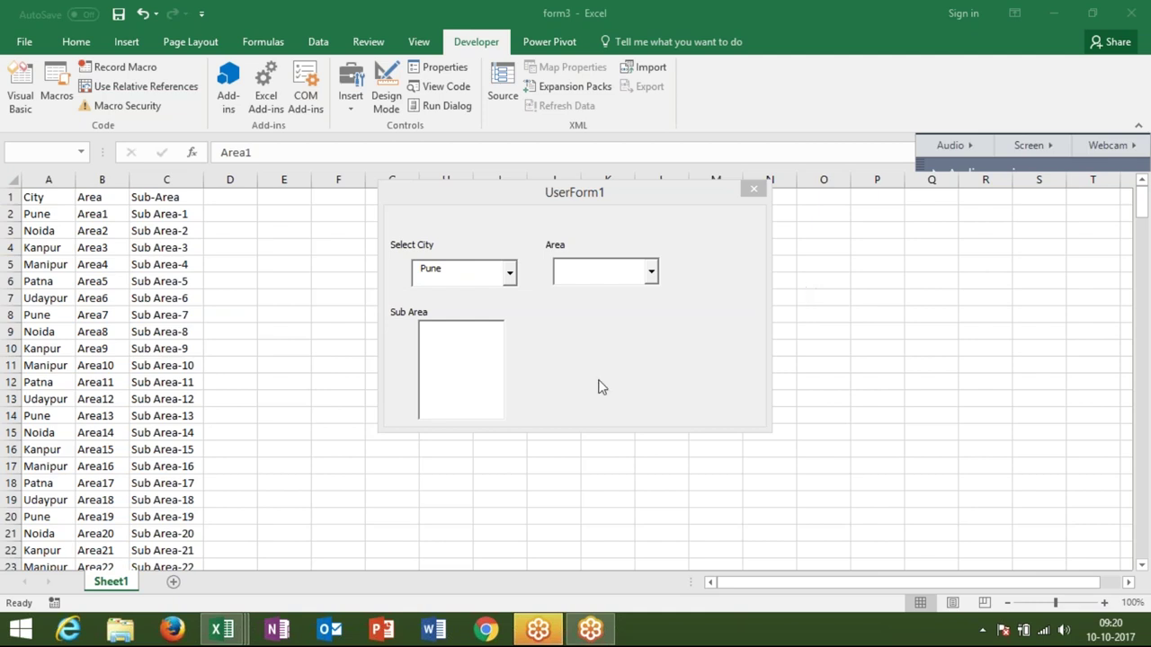
Try Noida, Kanpur and Pune as cities on the running form
left_click(553, 338)
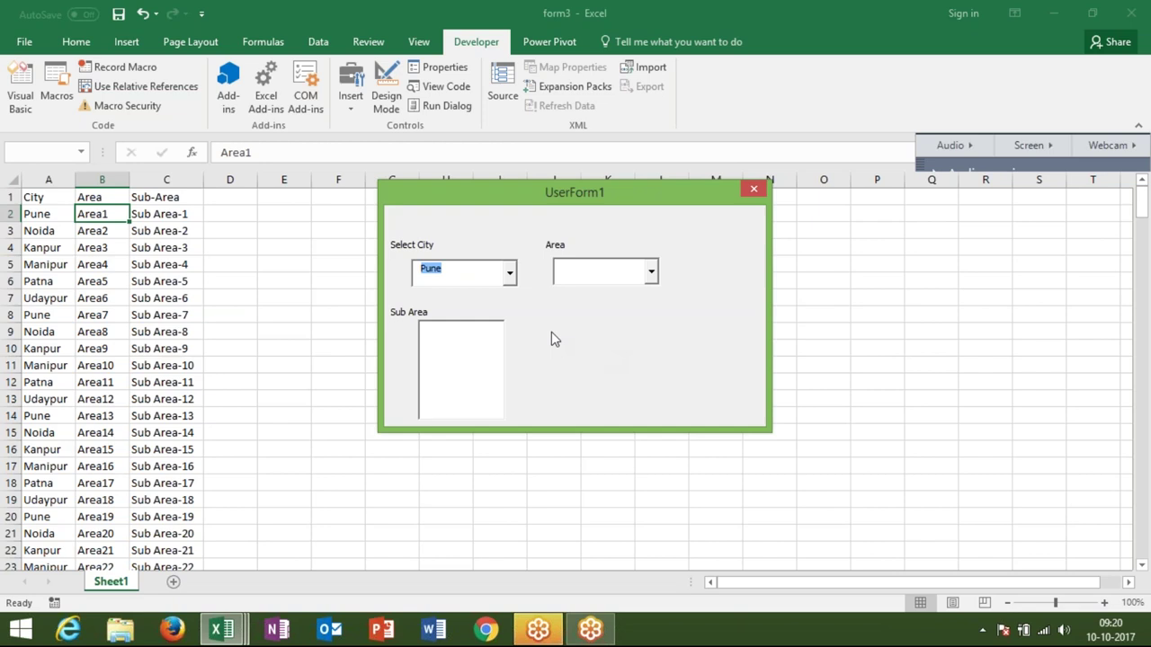
left_click(508, 274)
left_click(505, 308)
left_click(509, 274)
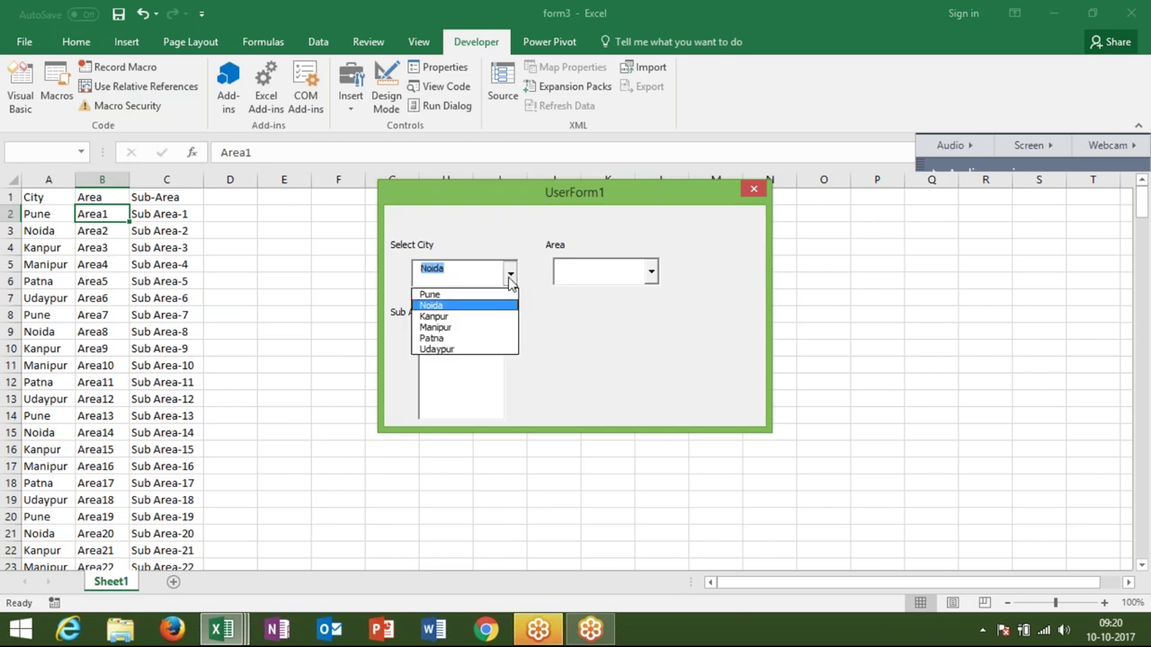
left_click(494, 317)
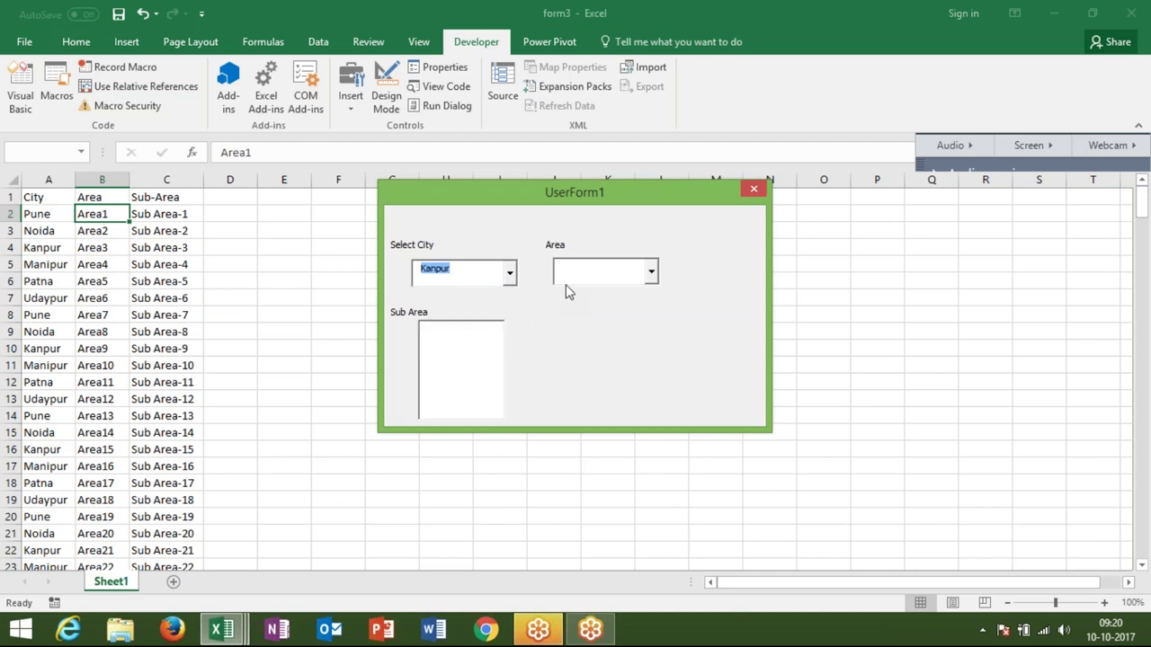
left_click(652, 275)
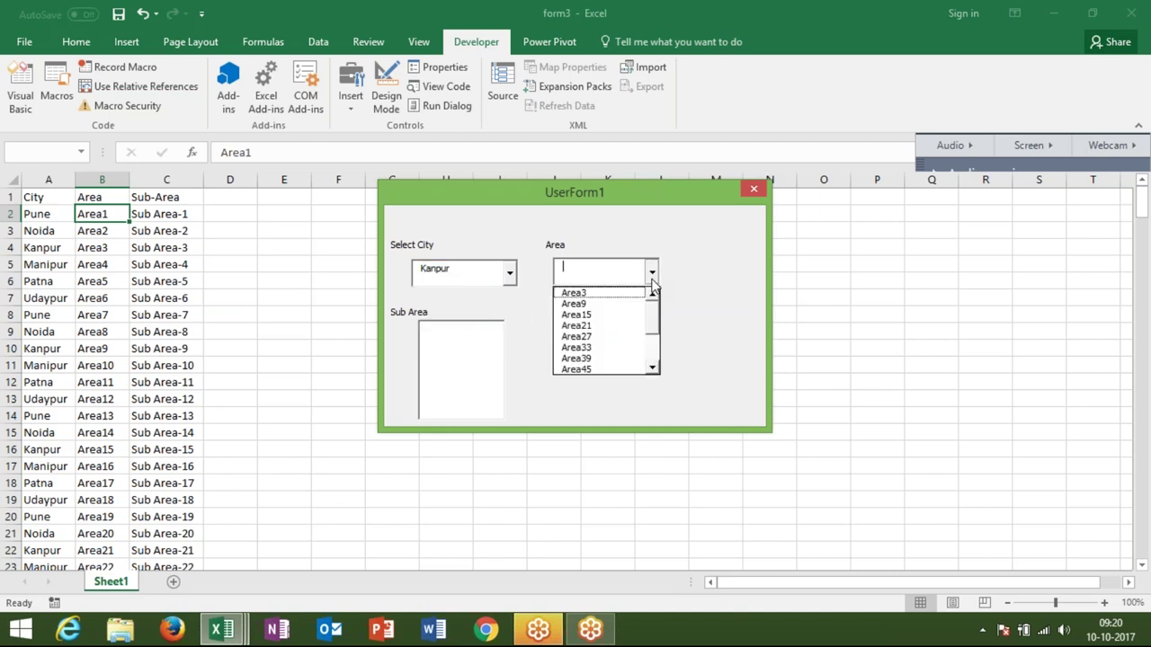
left_click(509, 273)
left_click(430, 291)
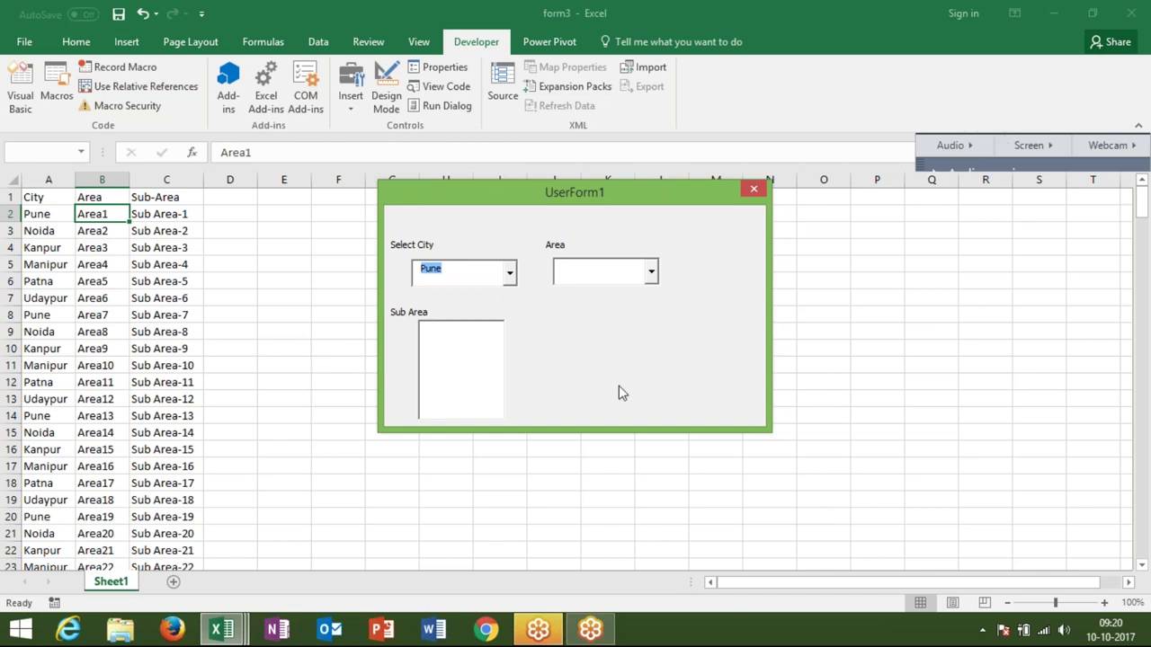
left_click(1014, 123)
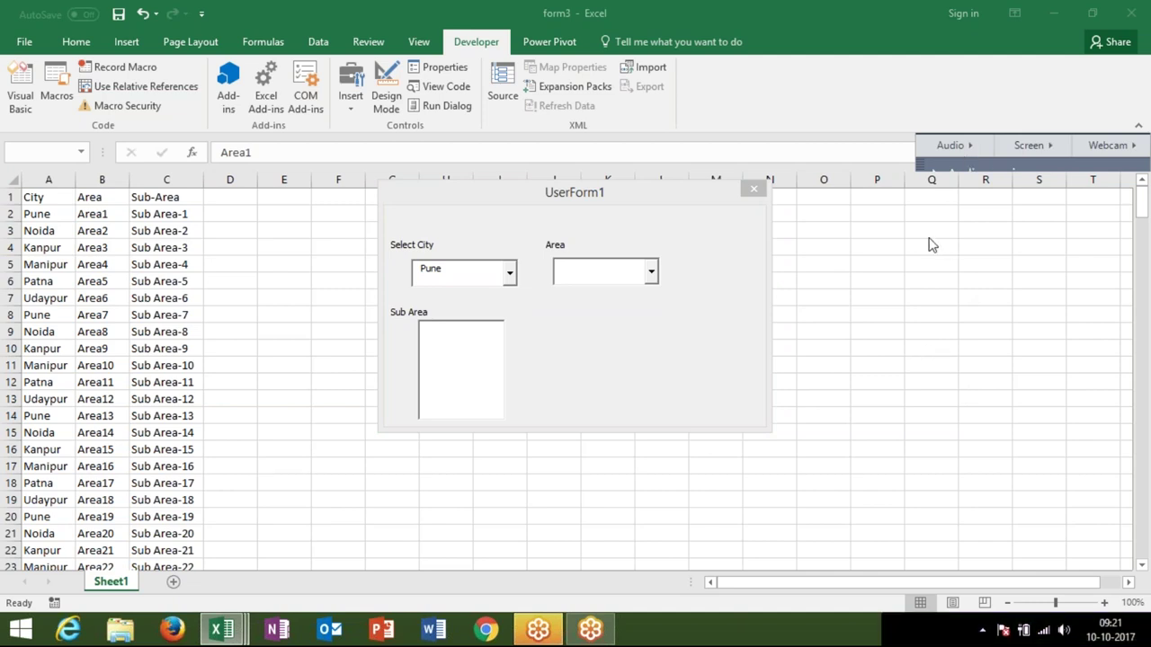
Pick Noida and Area8 so the list shows sub areas, selecting Sub Area-8
left_click(510, 273)
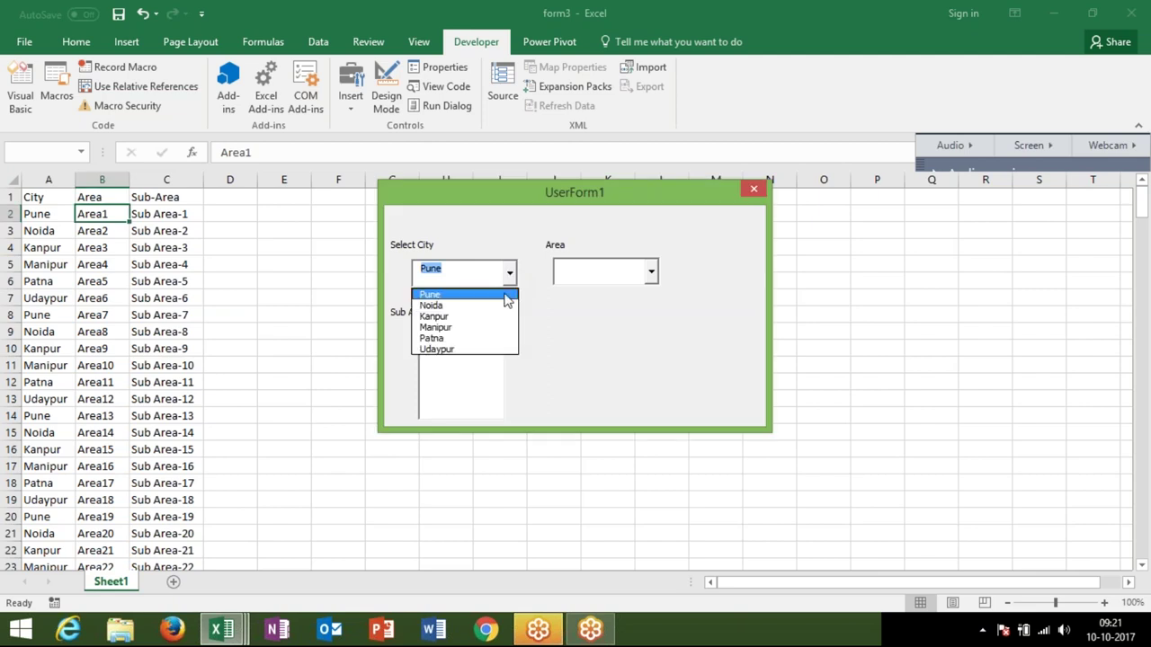
left_click(504, 308)
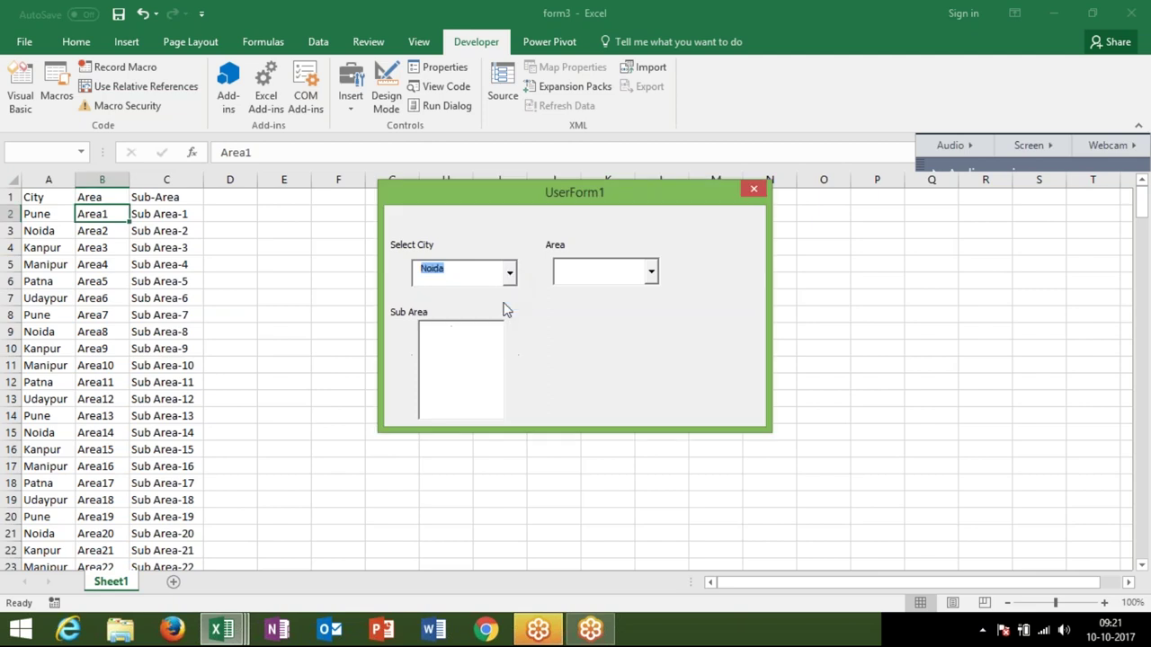
left_click(653, 277)
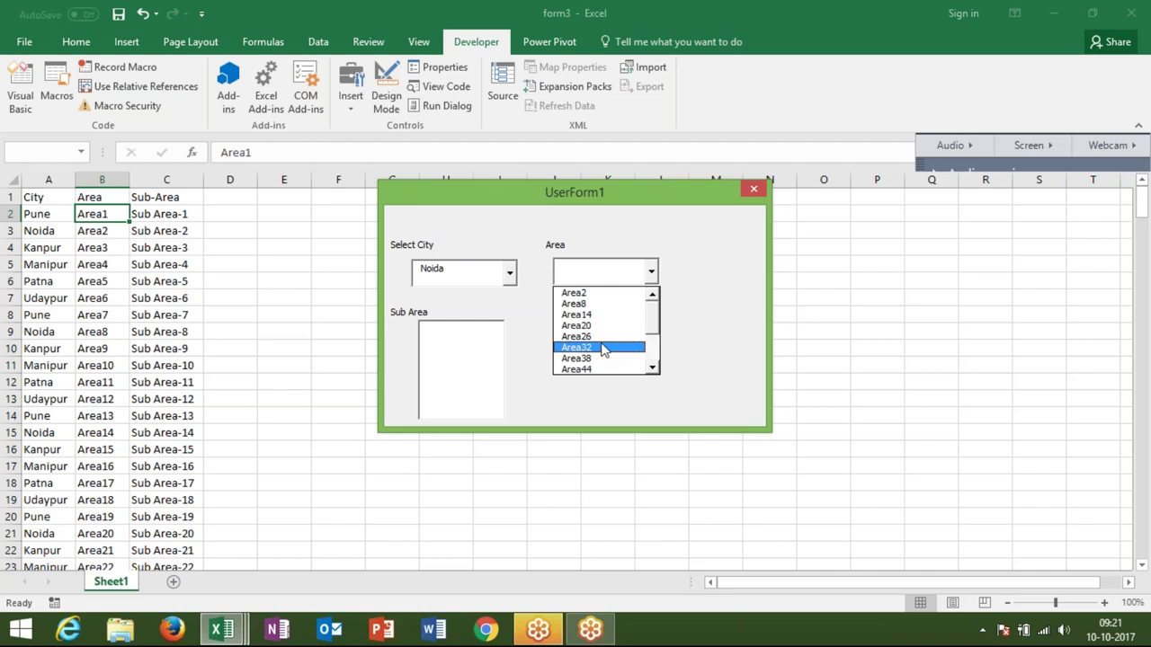
left_click(603, 306)
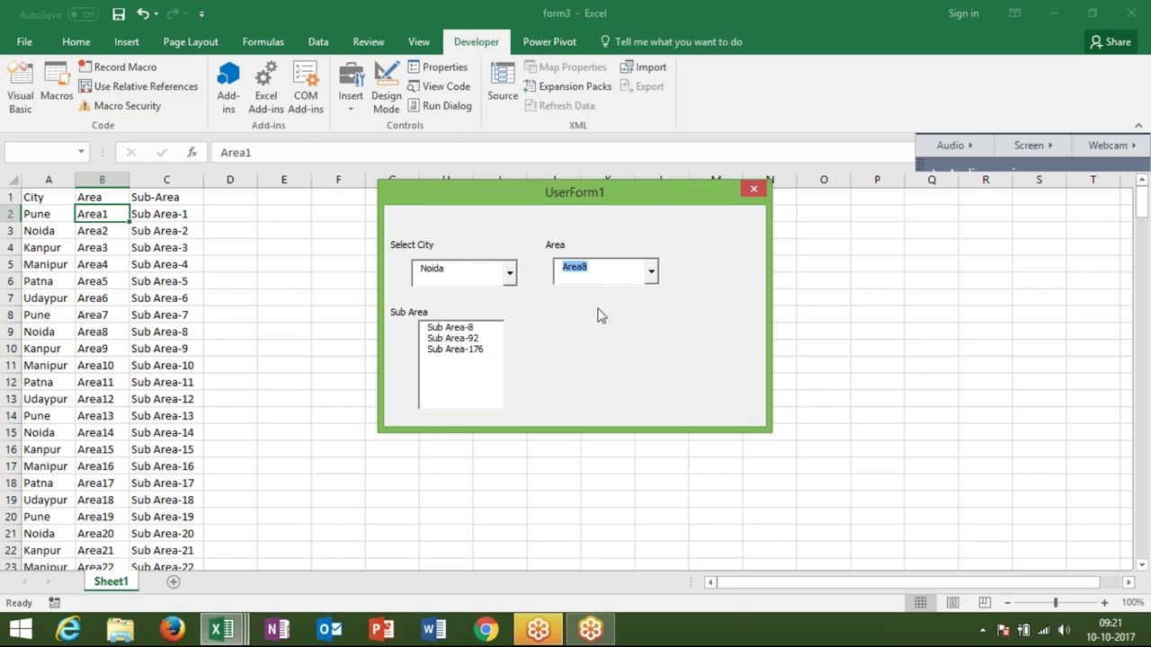
left_click(437, 329)
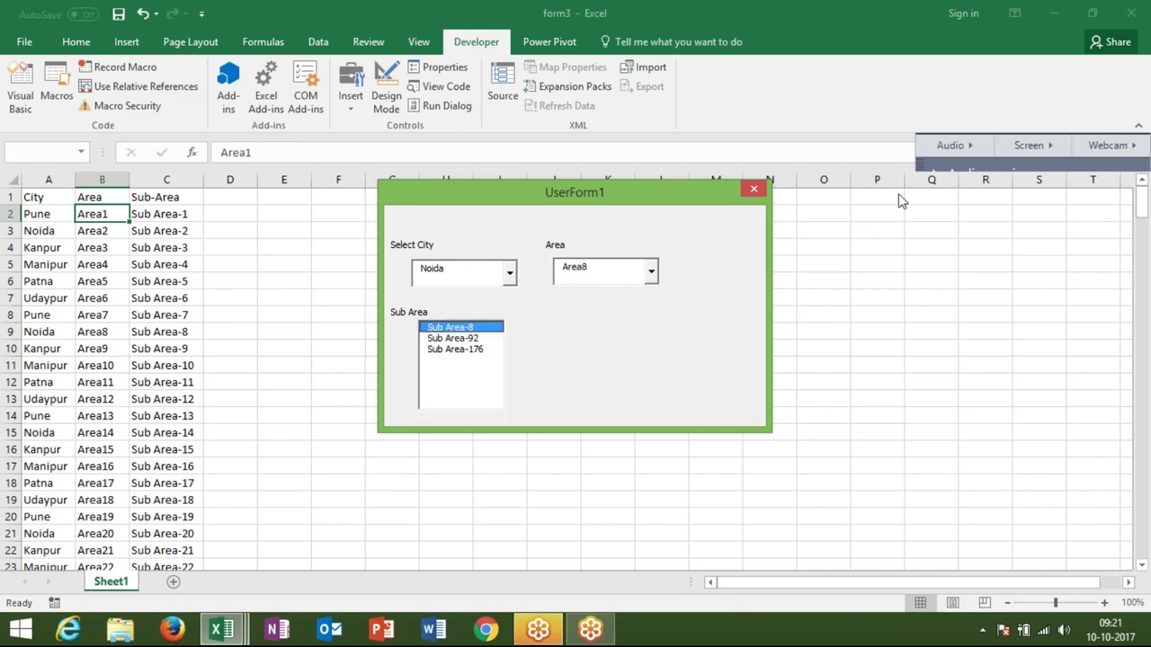
Close the running form and insert a new blank UserForm
left_click(755, 189)
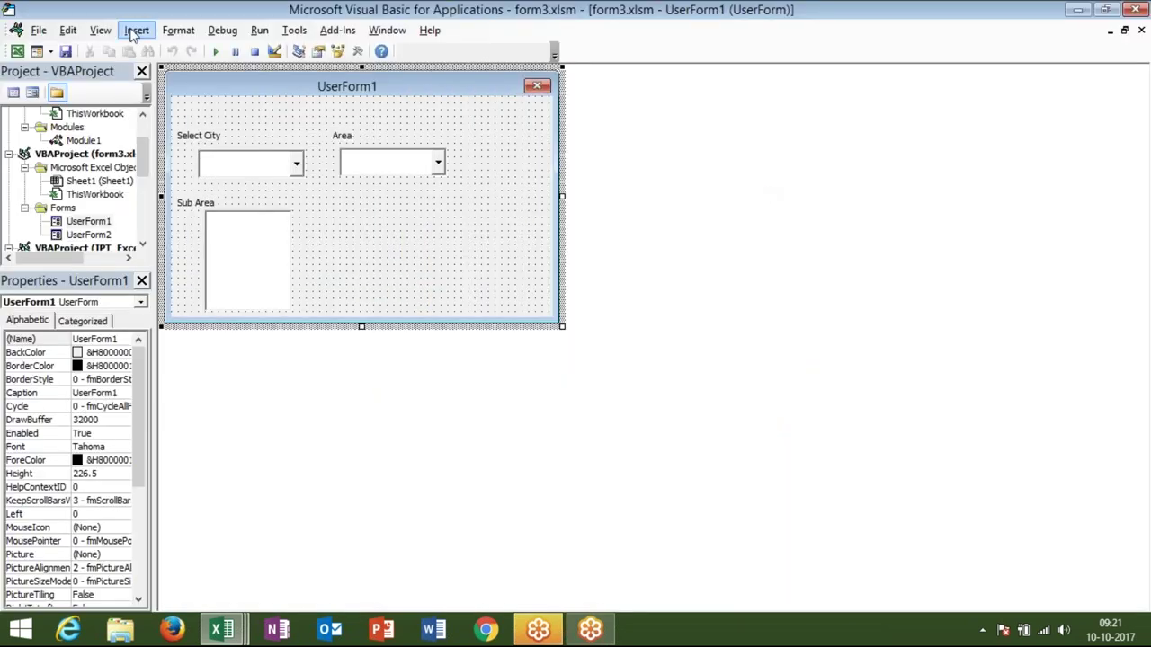
left_click(136, 30)
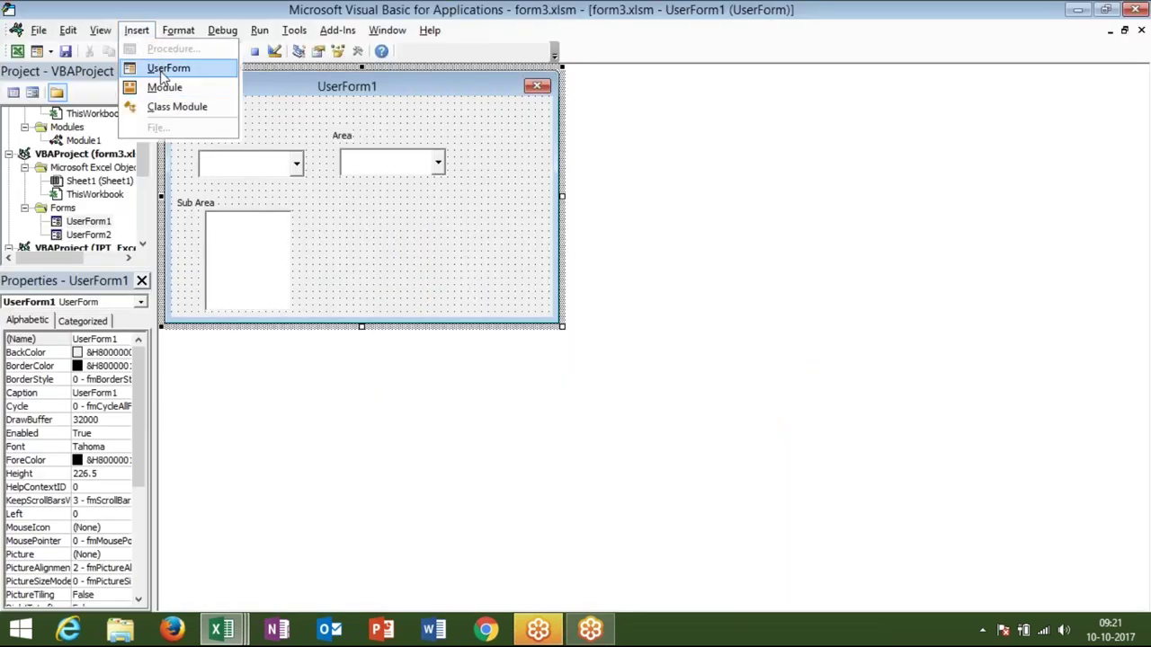
left_click(162, 72)
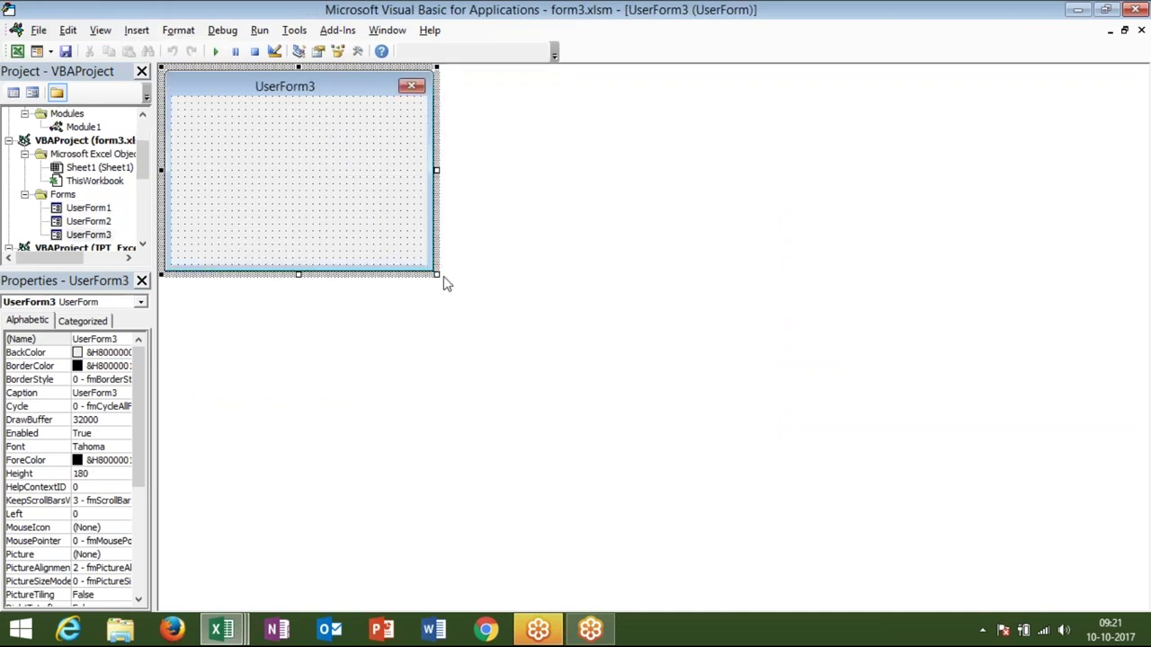
Enlarge UserForm3 and draw a text box near its top-left
left_click_drag(441, 277, 564, 315)
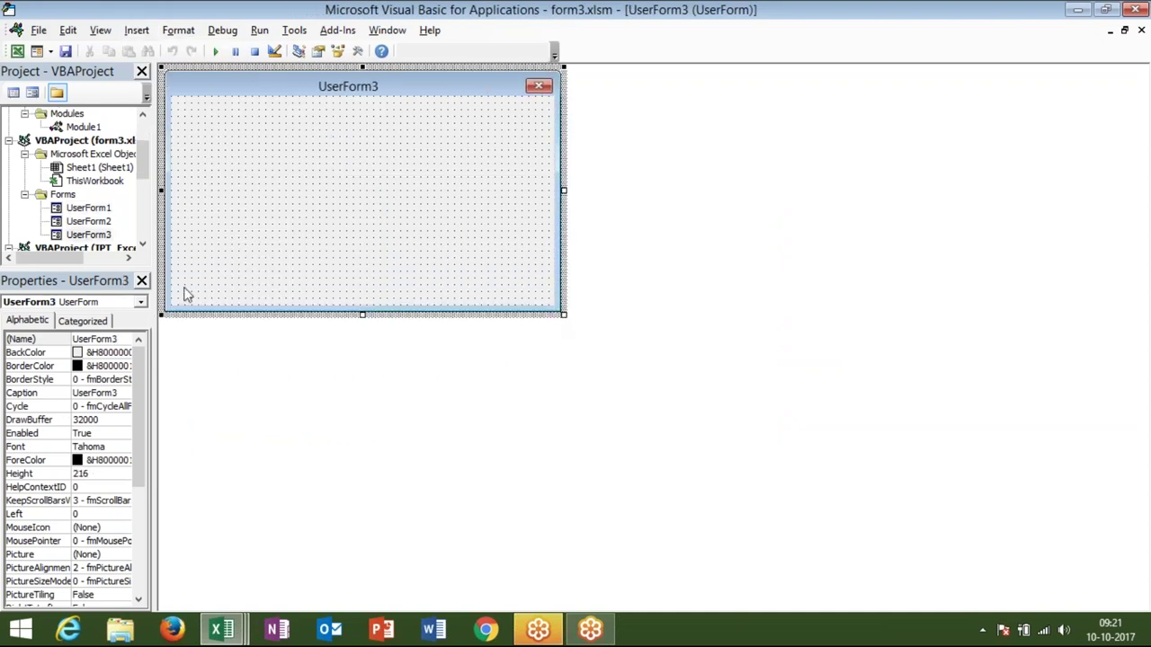
left_click(360, 50)
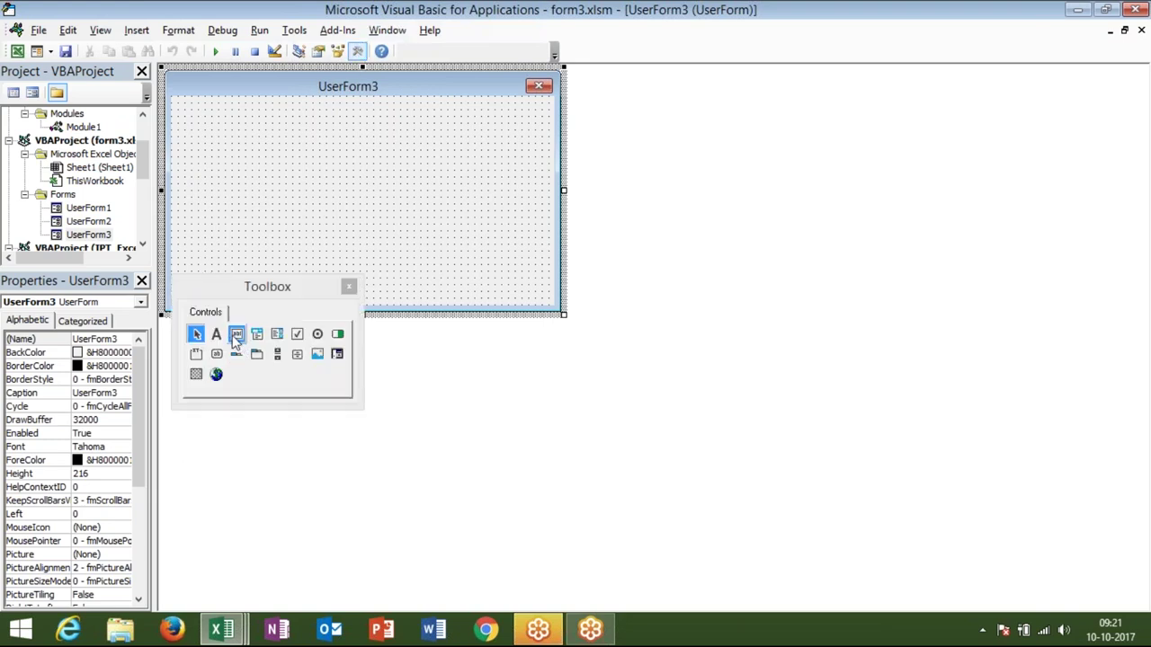
left_click(238, 341)
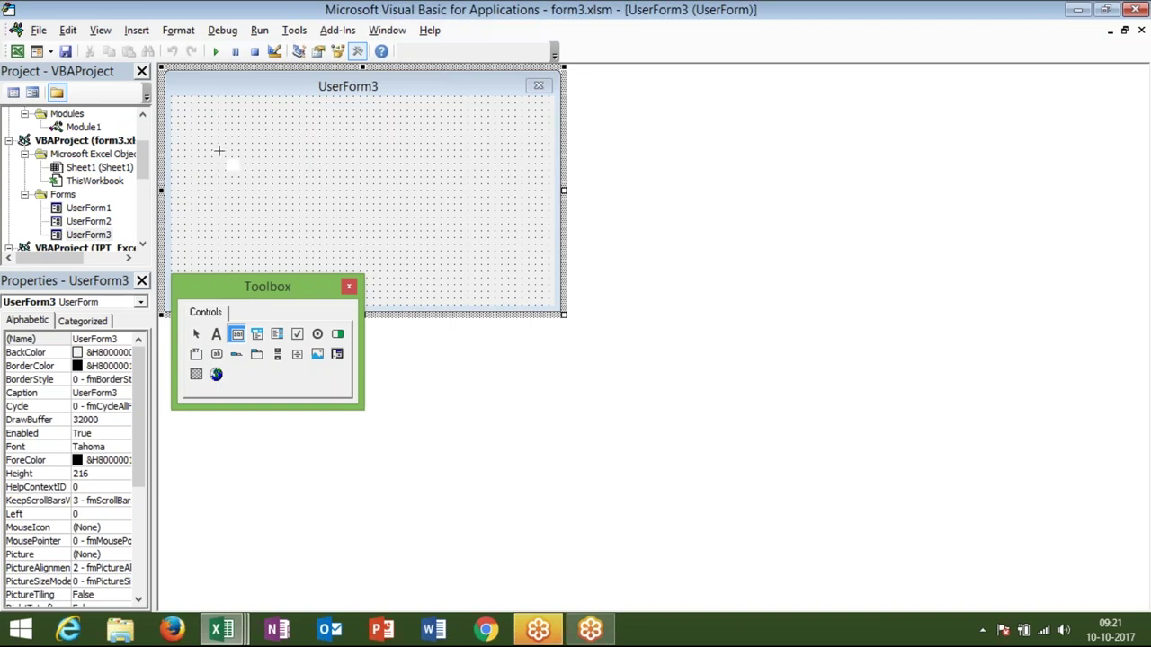
left_click_drag(205, 144, 300, 173)
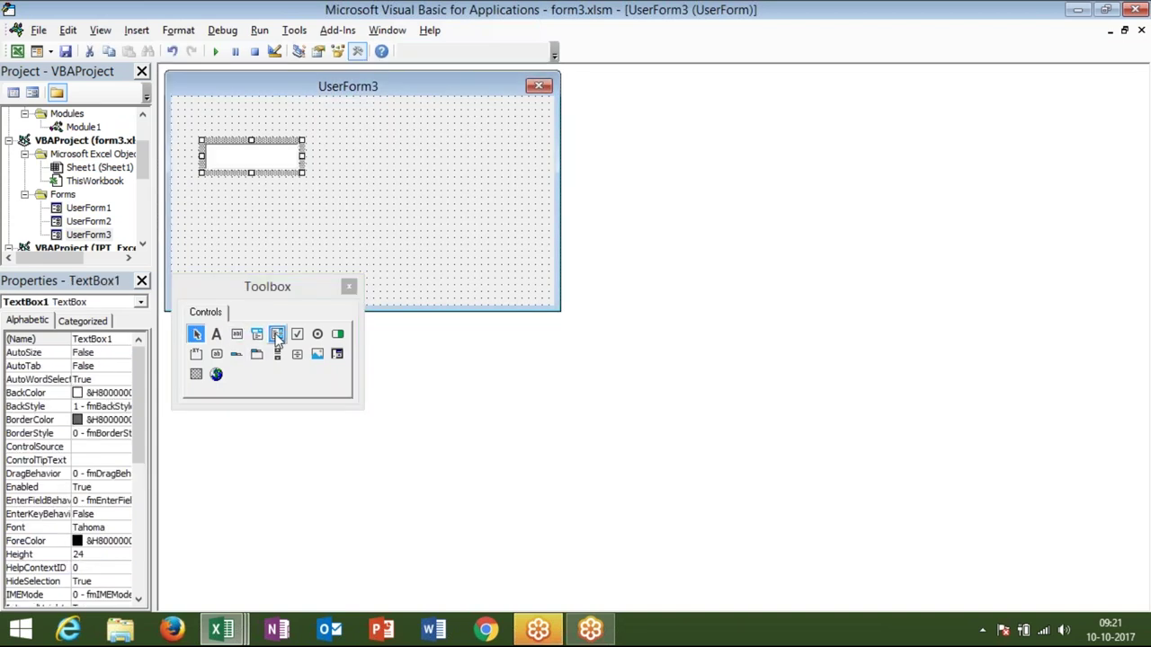
Draw a combo box right of the text box, then delete the text box
left_click(258, 336)
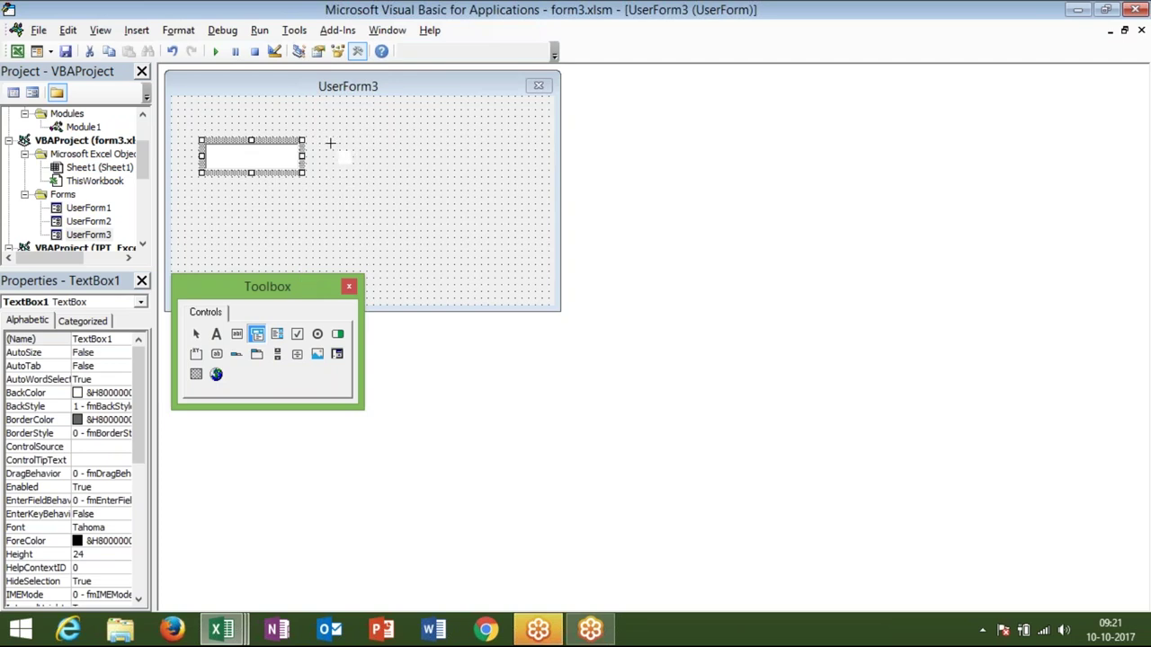
left_click(337, 152)
left_click_drag(336, 152, 437, 172)
left_click(291, 170)
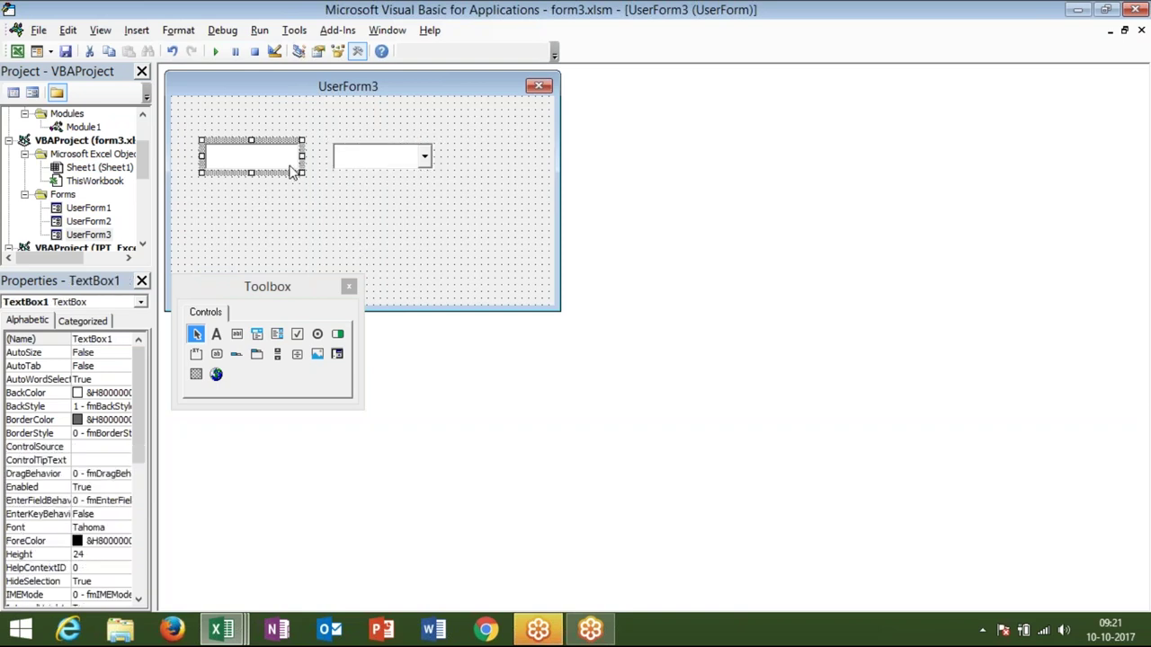
key("Delete")
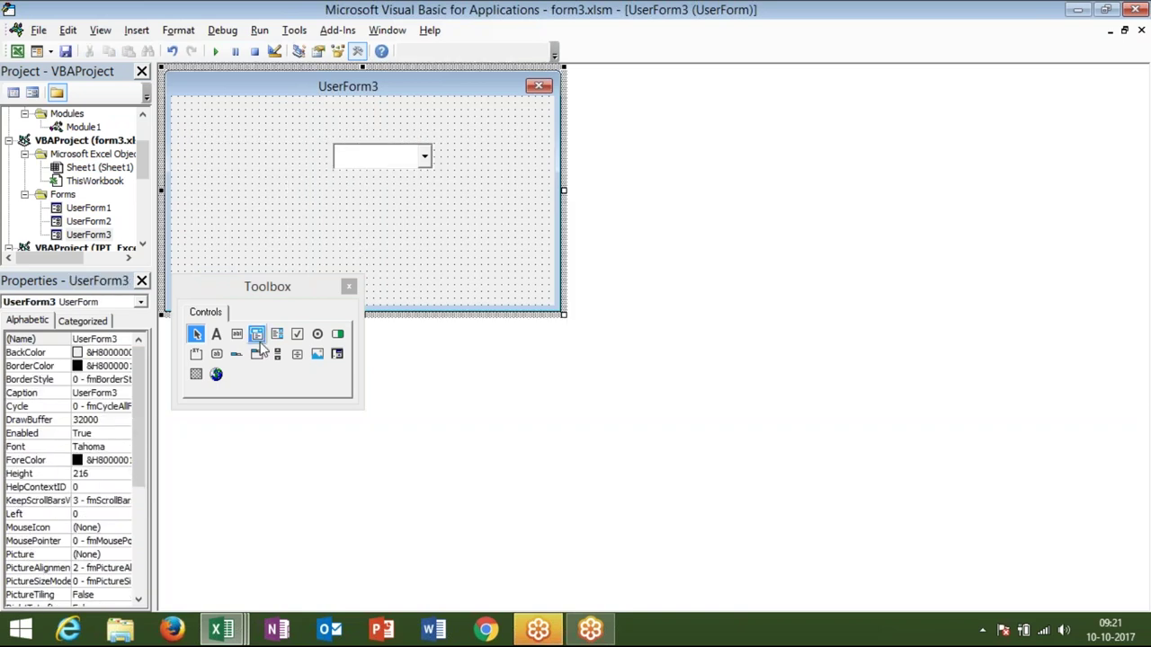
Draw a second combo box and arrange both combo boxes side by side
left_click(257, 334)
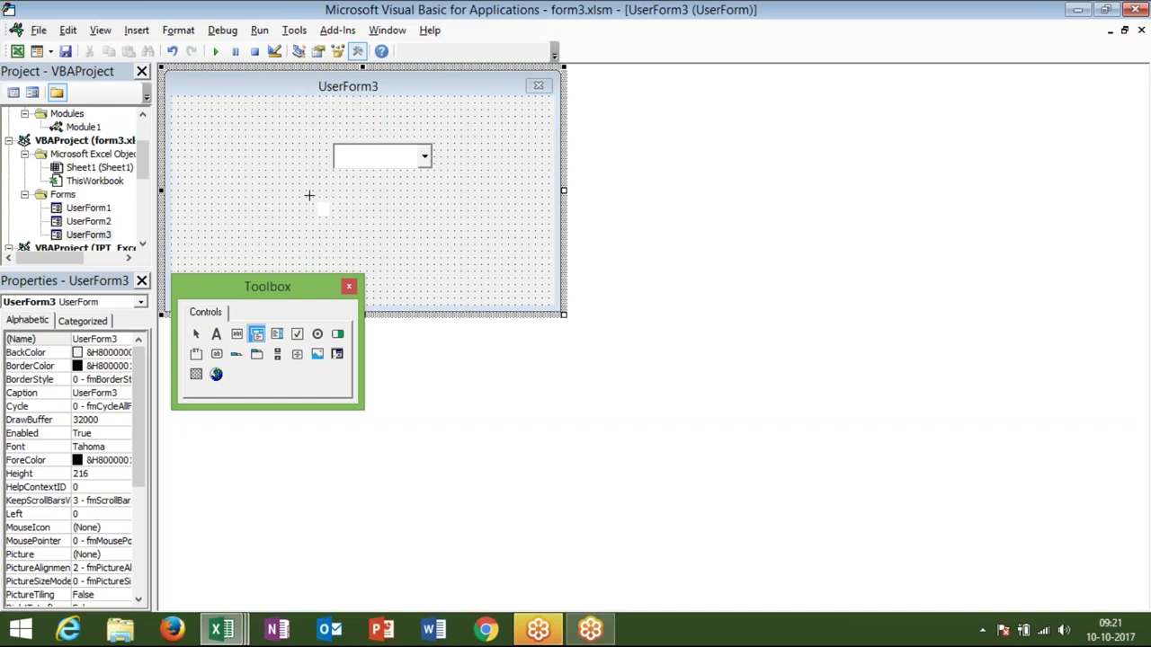
left_click_drag(313, 198, 416, 230)
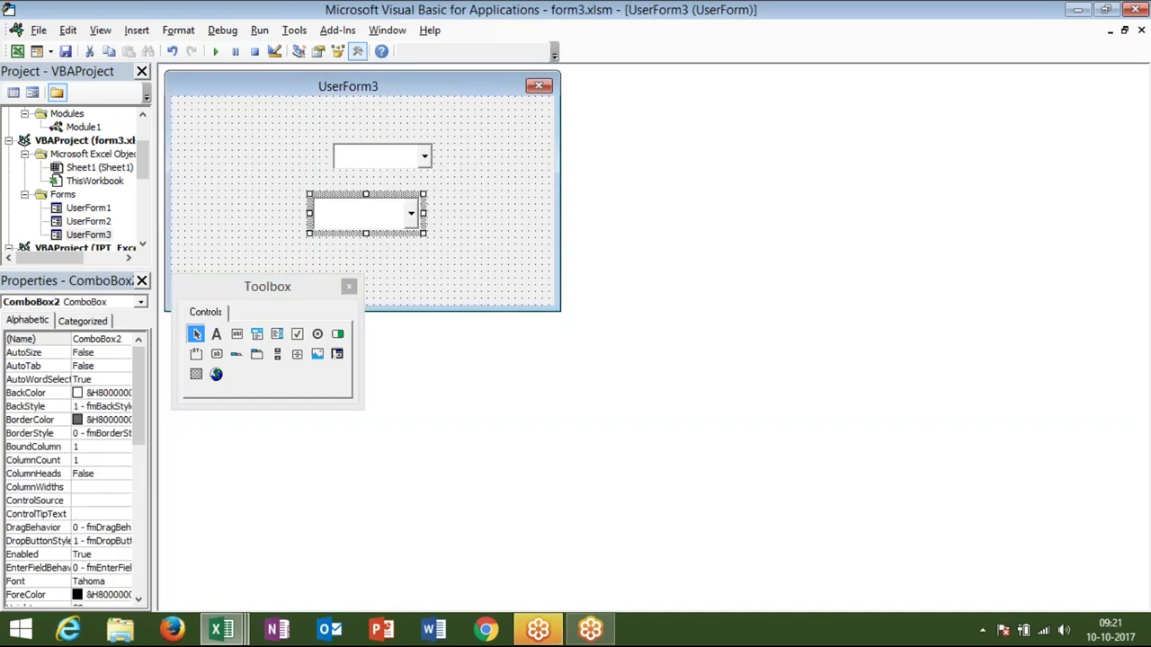
double_click(393, 157)
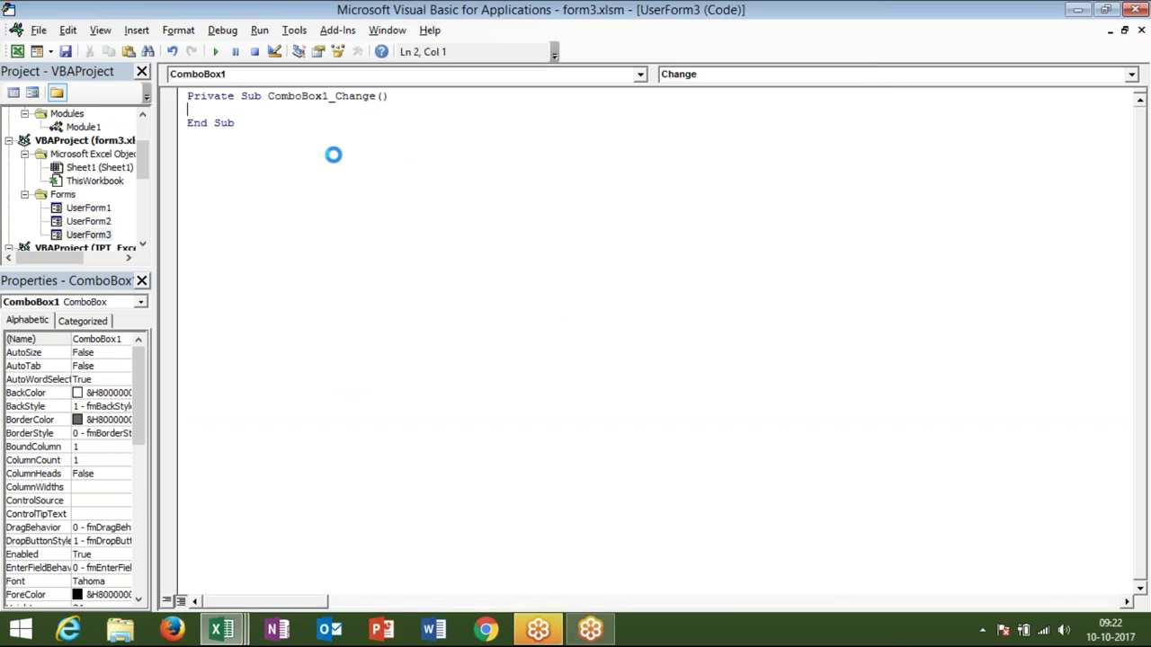
double_click(103, 236)
left_click_drag(369, 174, 266, 174)
left_click_drag(367, 210, 424, 160)
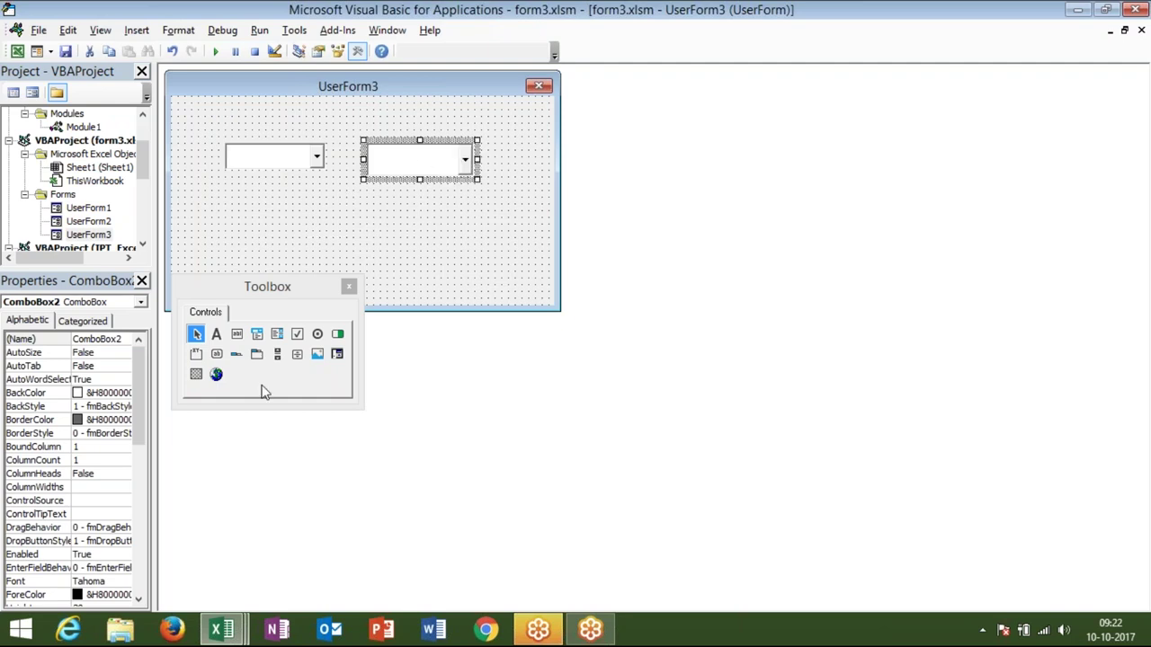
Draw a list box below the first combo box
left_click(281, 340)
left_click_drag(227, 199, 322, 272)
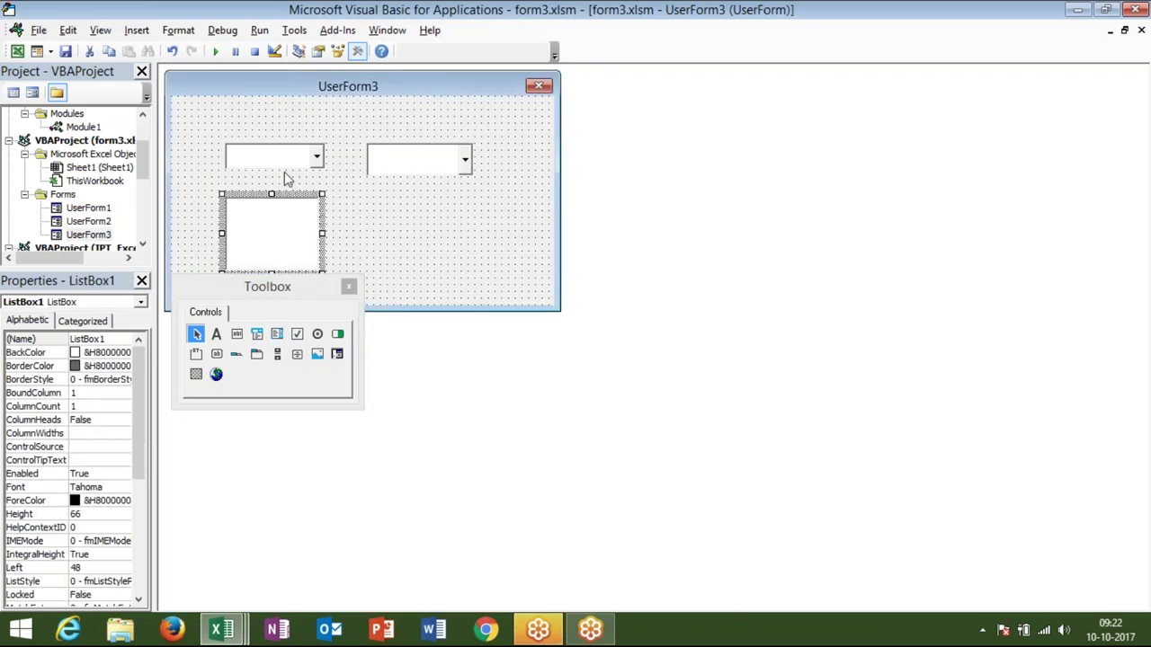
left_click_drag(290, 210, 291, 216)
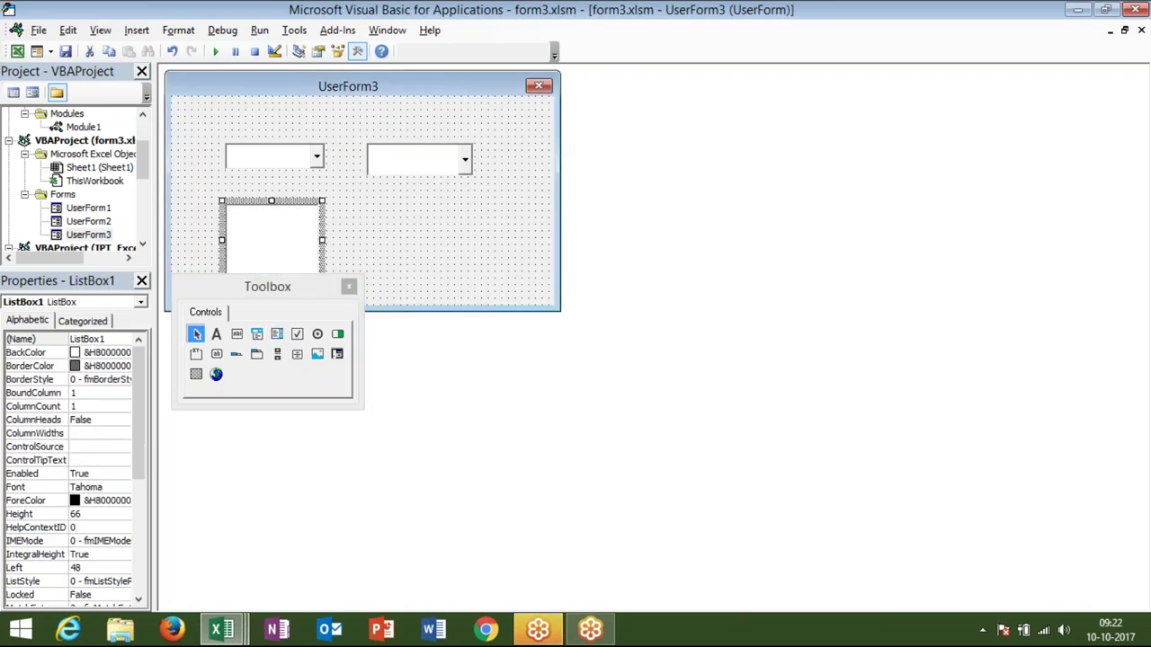
Add a 'Select City' label left of the first combo box, sized to fit
left_click(216, 334)
left_click_drag(175, 143, 224, 185)
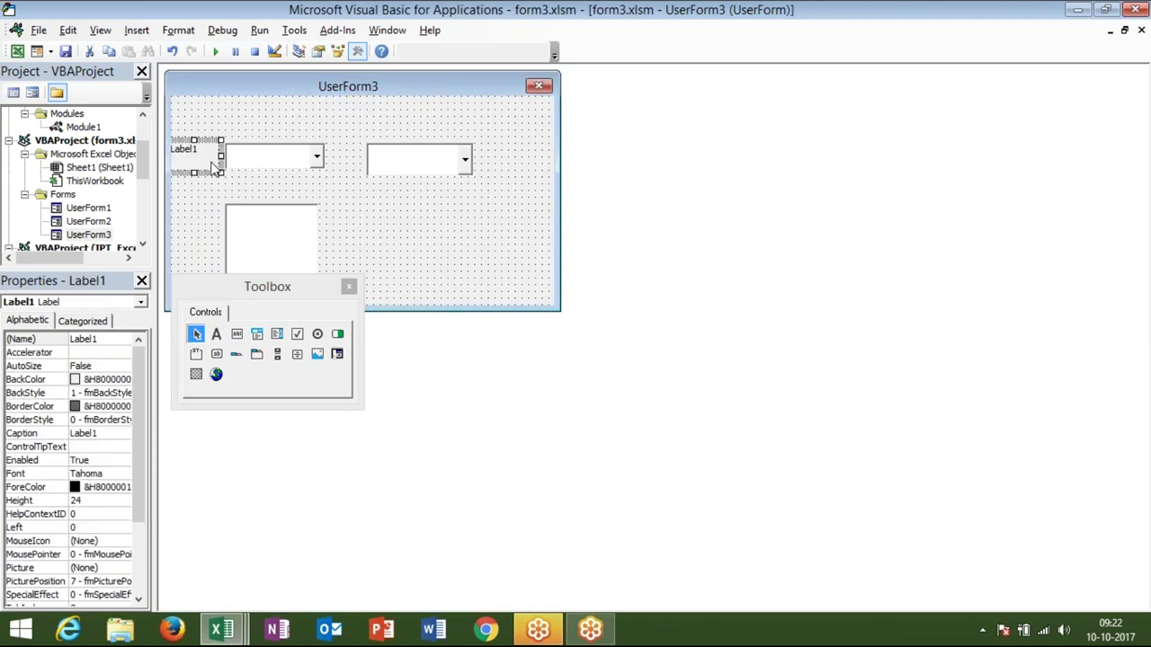
key("BackSpace")
key("BackSpace")
key("BackSpace")
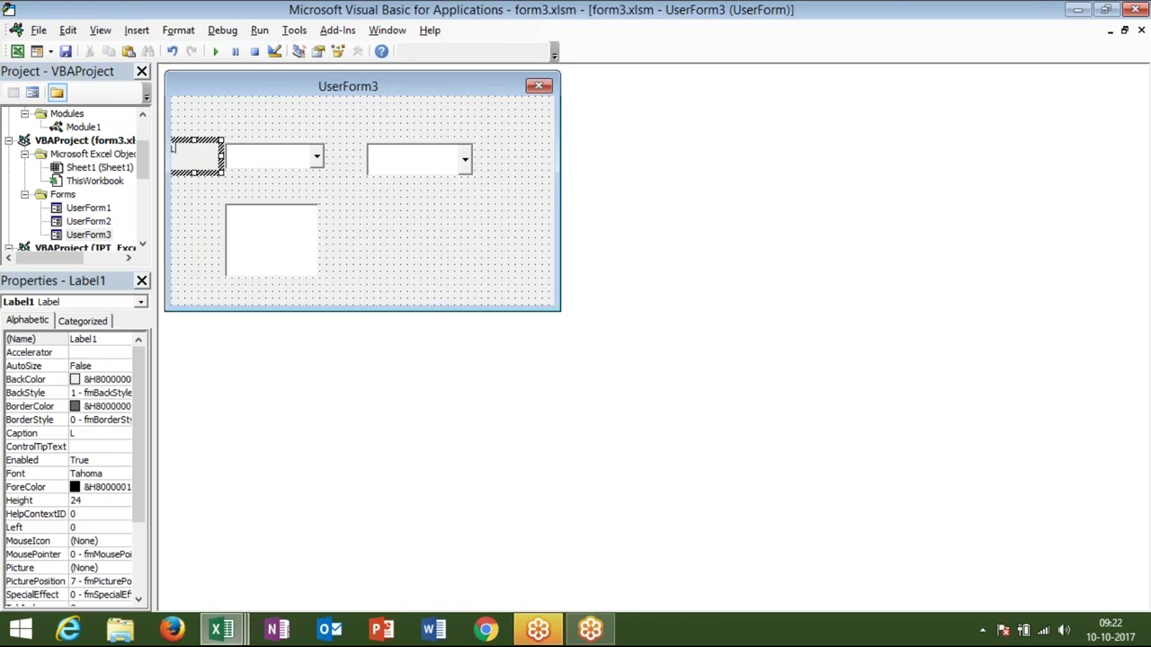
type("Sele")
type("ct")
type(" City")
double_click(221, 171)
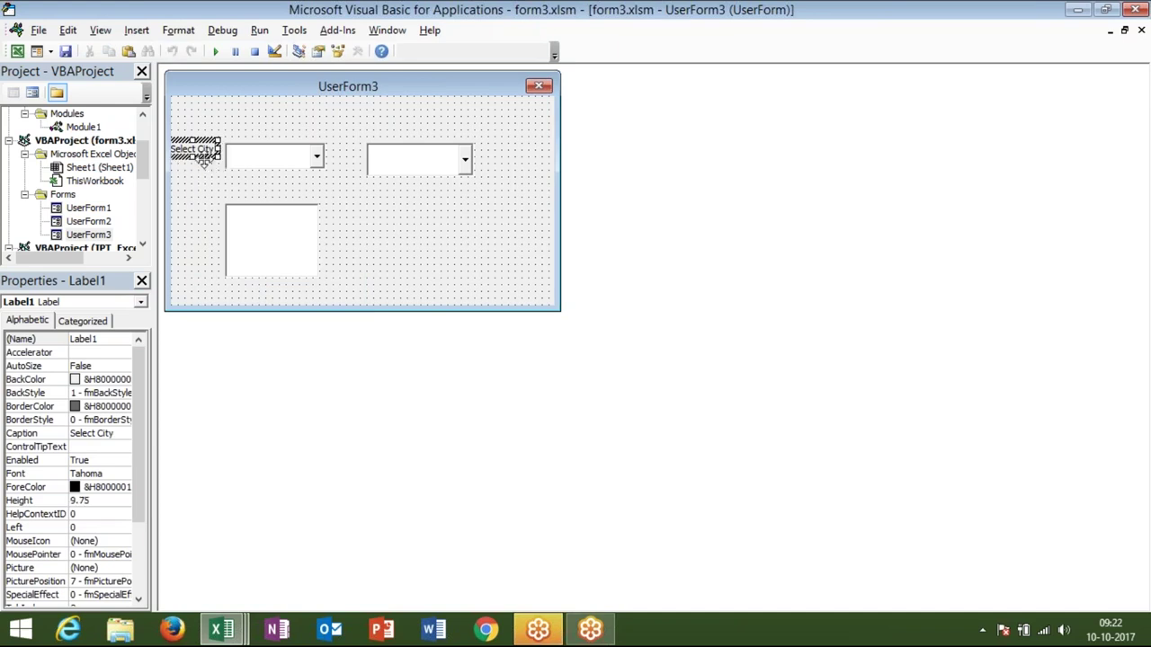
left_click(214, 199)
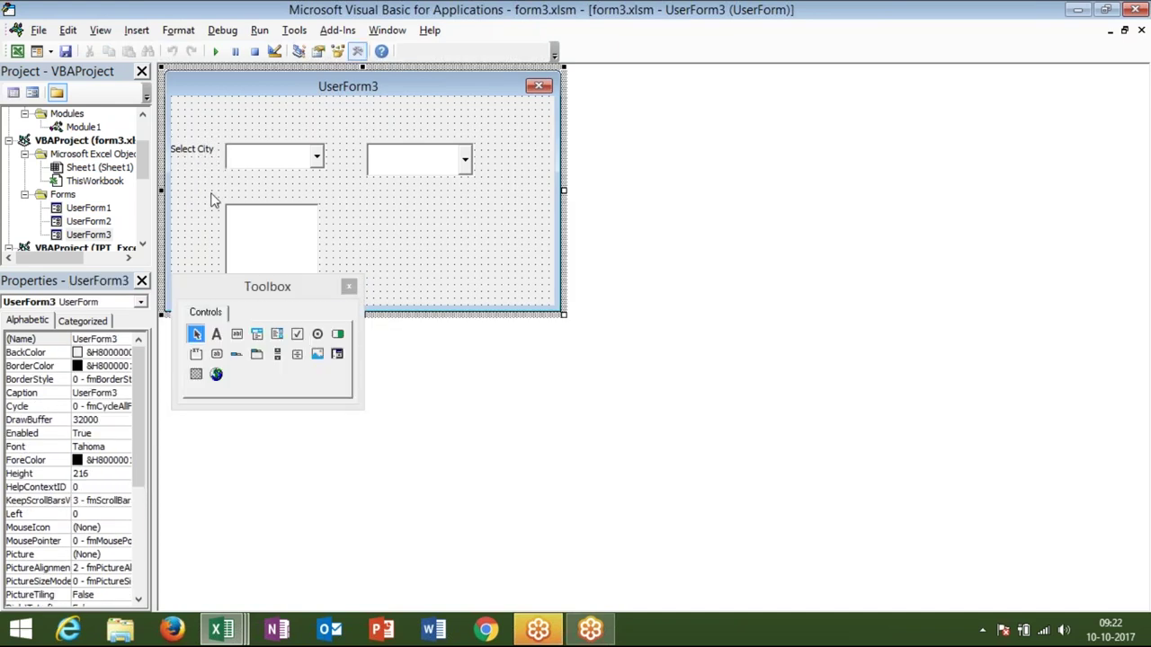
Add a 'Select Area' label above the second combo box
left_click(216, 334)
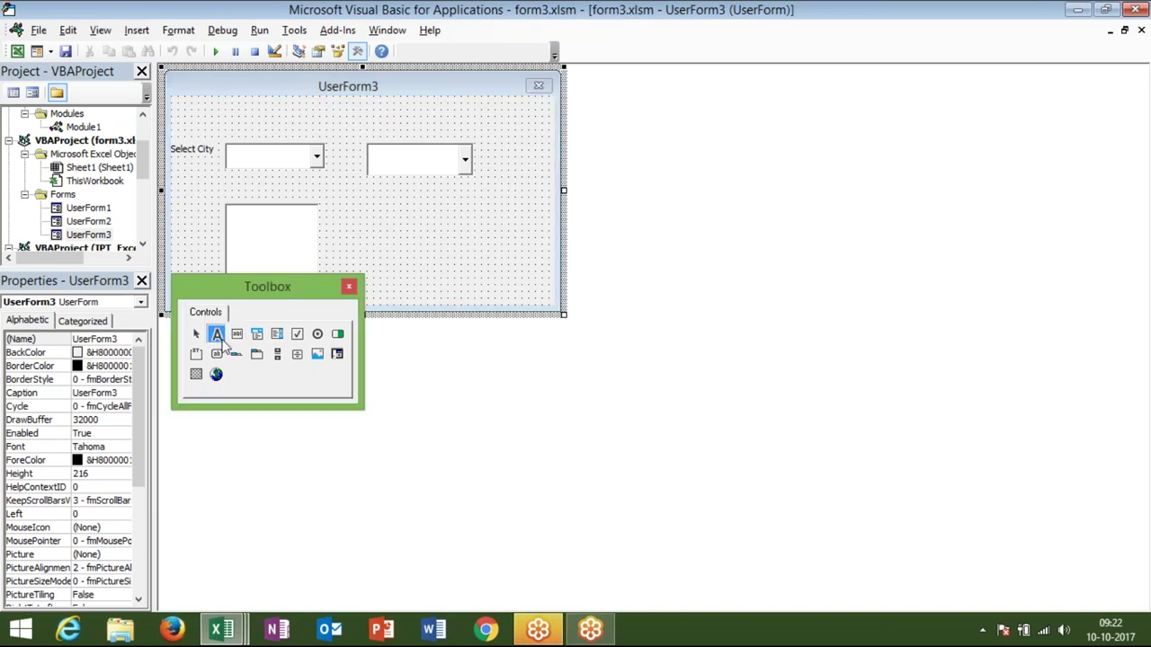
left_click_drag(361, 118, 411, 136)
left_click(391, 131)
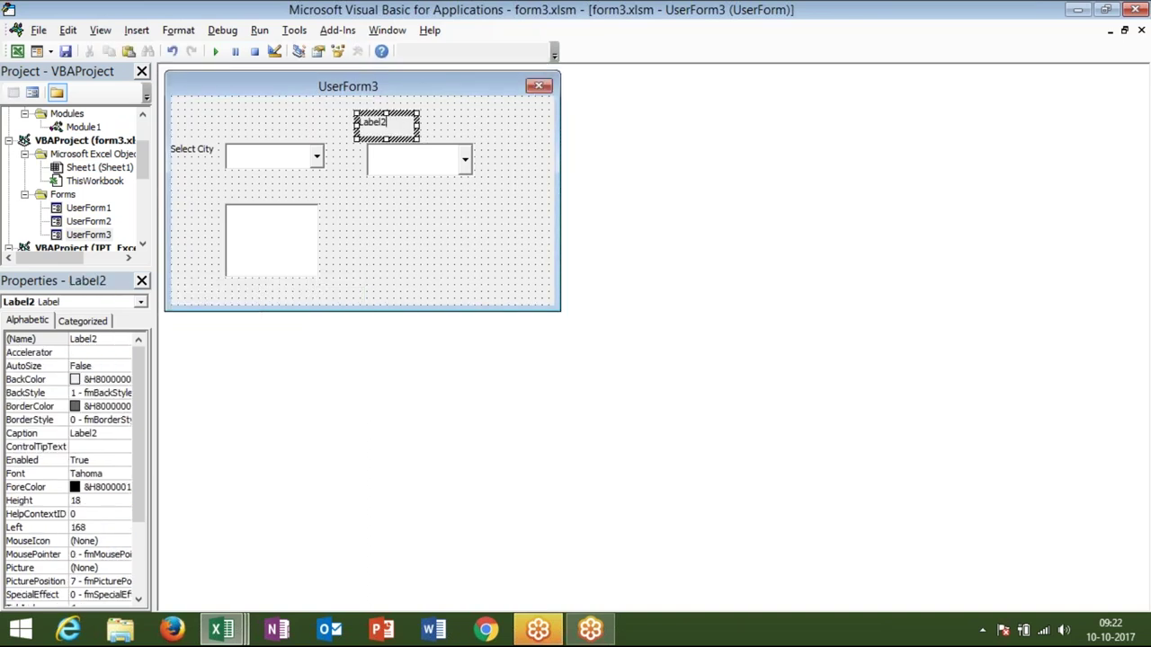
key("BackSpace")
key("BackSpace")
key("BackSpace")
key("BackSpace")
type("Select Area")
left_click(455, 203)
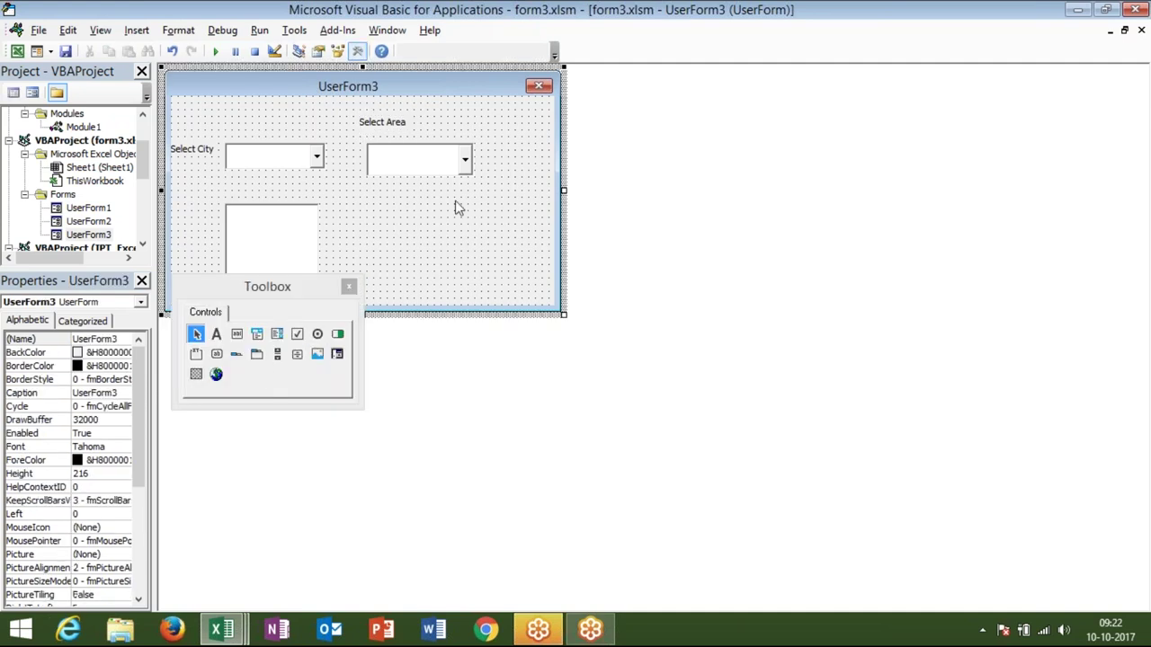
Add a 'Select Sub Area' label below Select City and widen it to fit
left_click(218, 335)
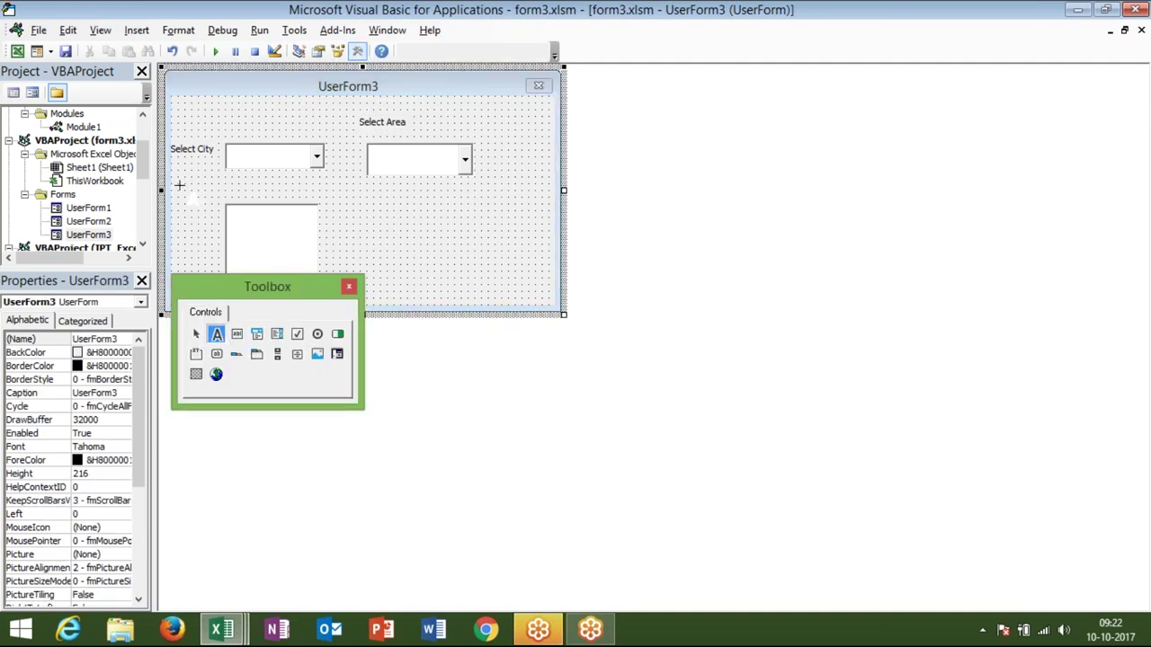
left_click_drag(172, 179, 227, 199)
left_click(213, 197)
key("BackSpace")
key("BackSpace")
key("BackSpace")
key("BackSpace")
key("BackSpace")
type("Select Sub Area")
left_click(216, 219)
left_click(203, 183)
left_click_drag(229, 186, 266, 186)
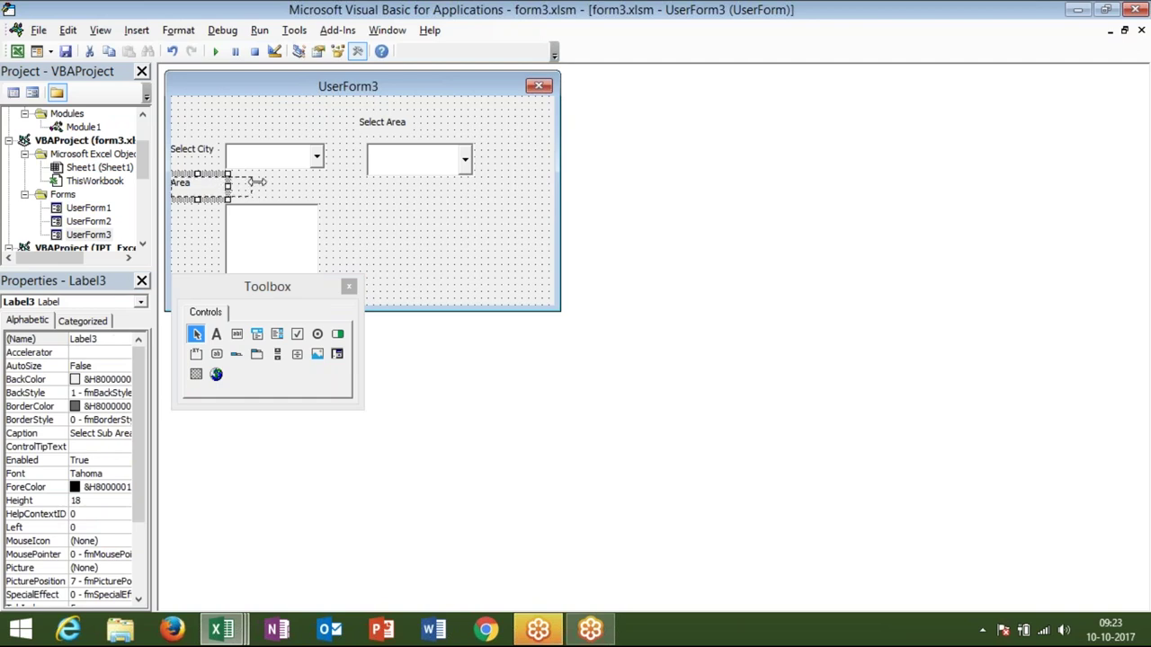
left_click(196, 236)
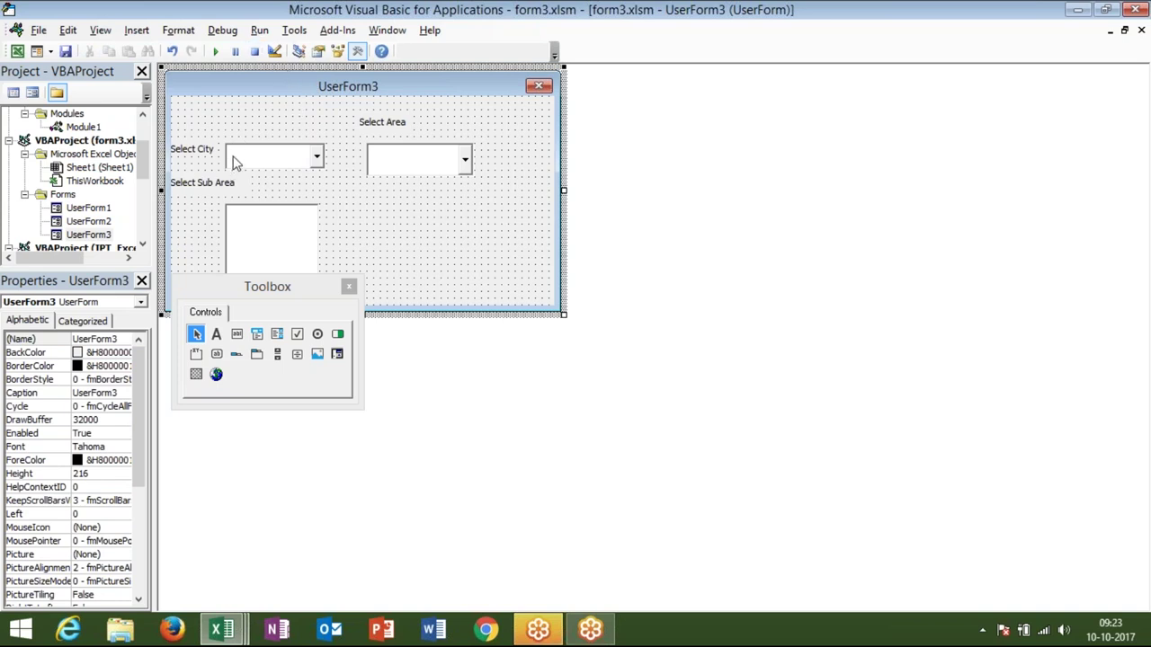
Check the city and area data on the Excel sheet, then return to VBA
key("alt+F11")
left_click(49, 180)
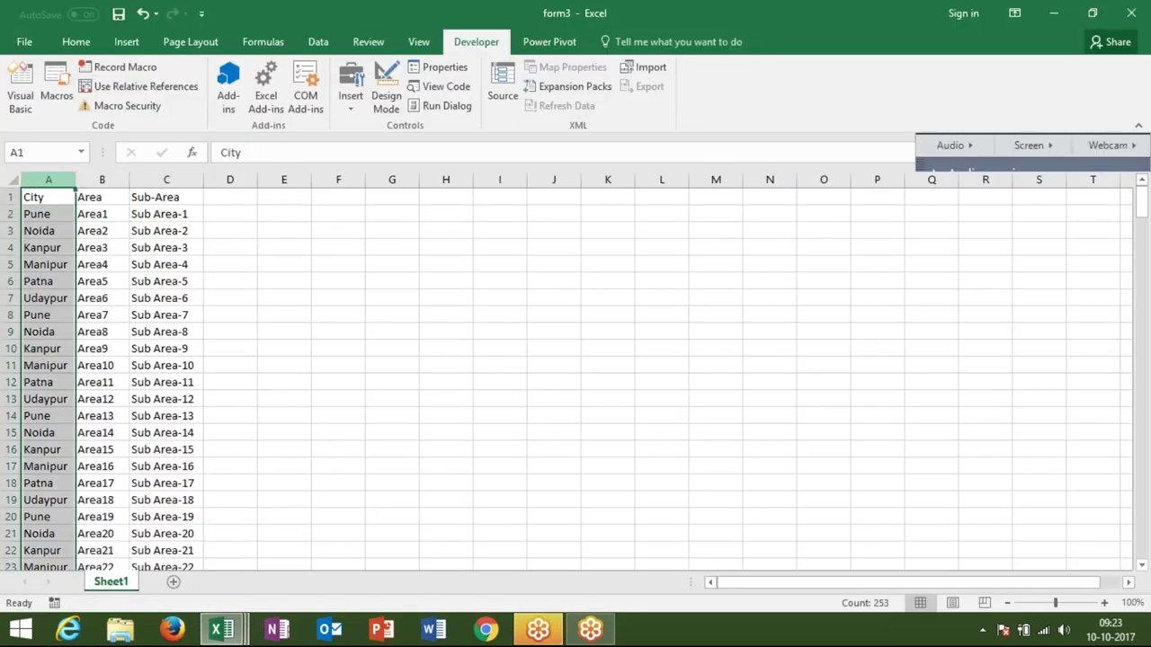
left_click(102, 214)
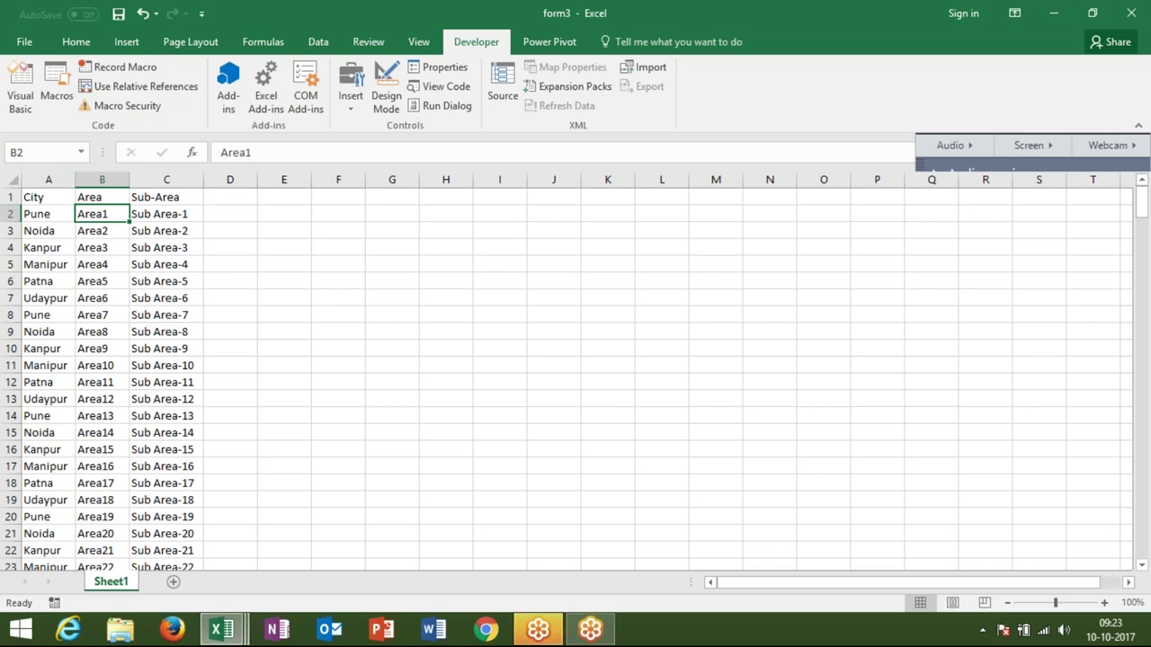
key("alt+F11")
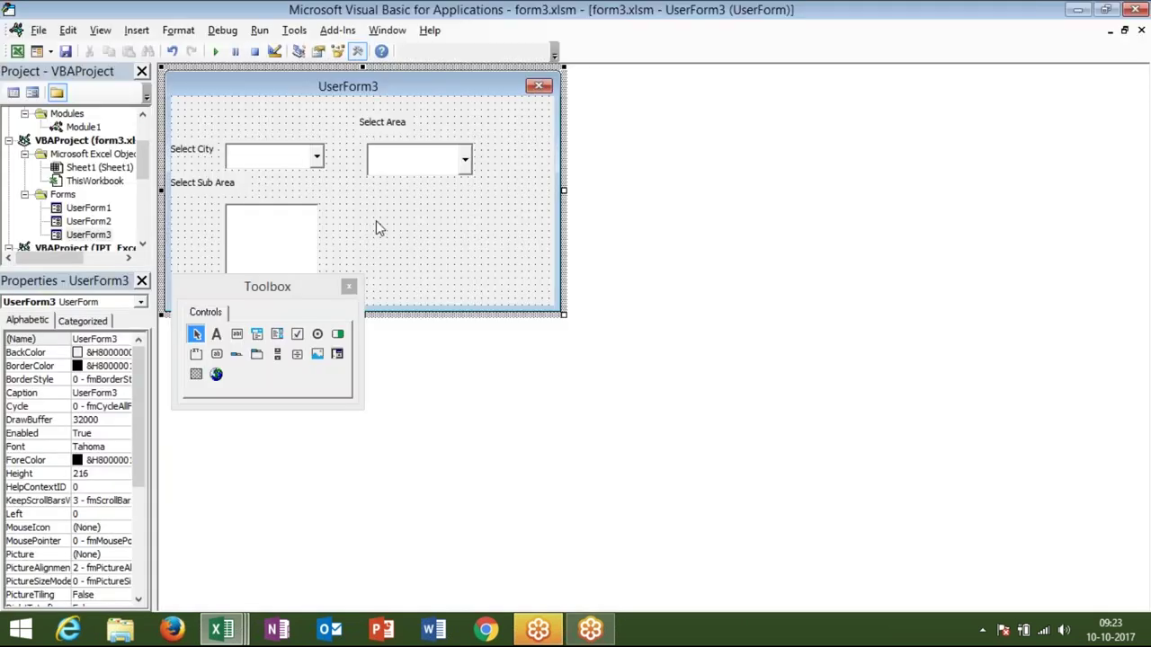
Create UserForm3's Initialize handler declaring Dim ct As New Collection
double_click(376, 223)
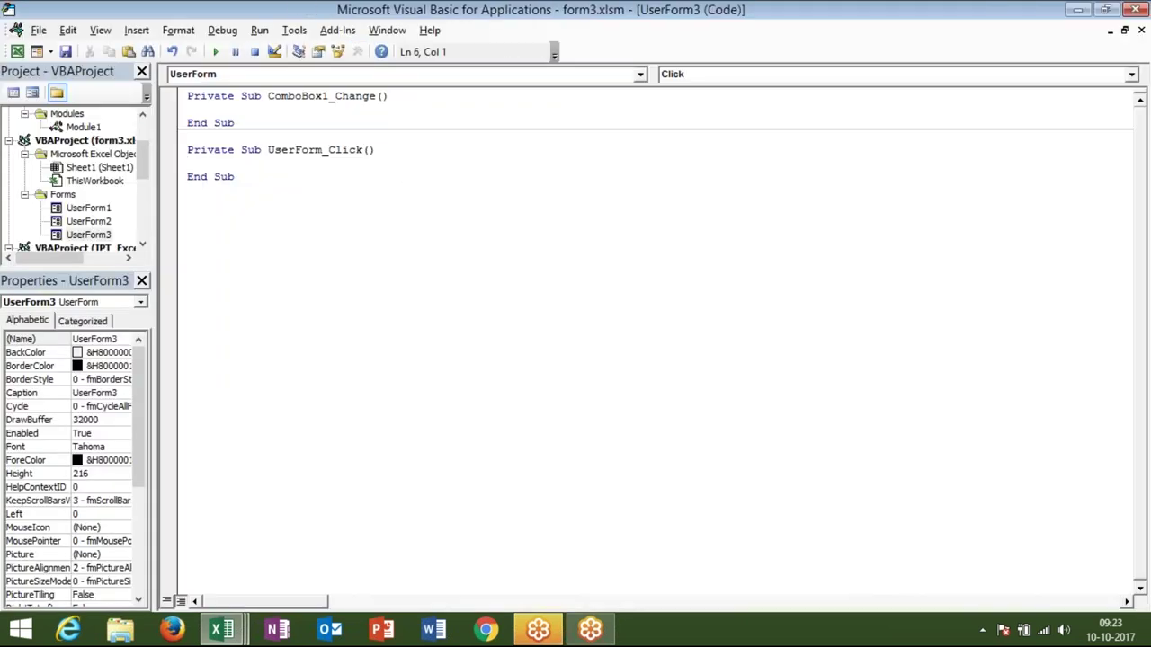
left_click(713, 76)
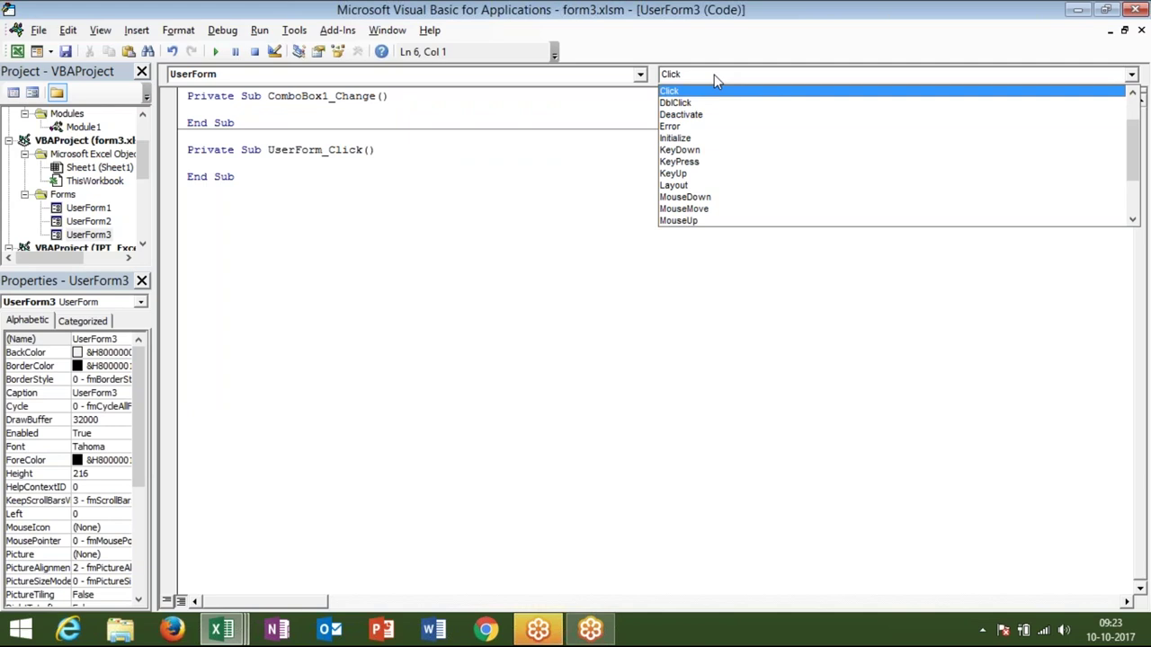
left_click(711, 142)
key("Return")
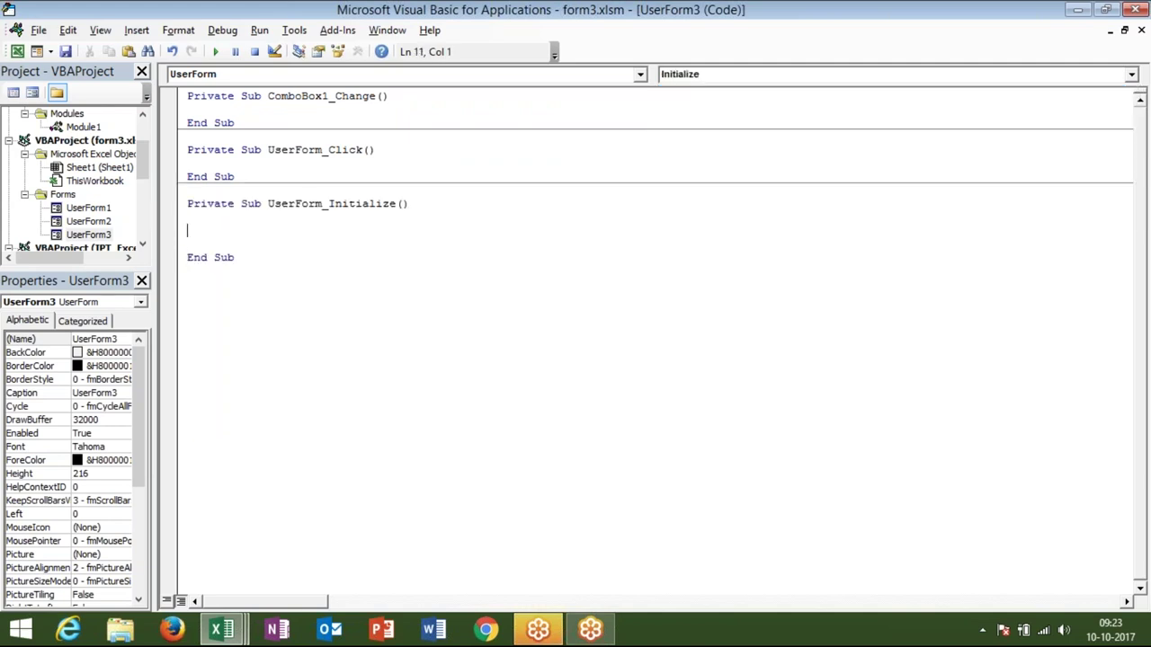
type("dim ct as new ")
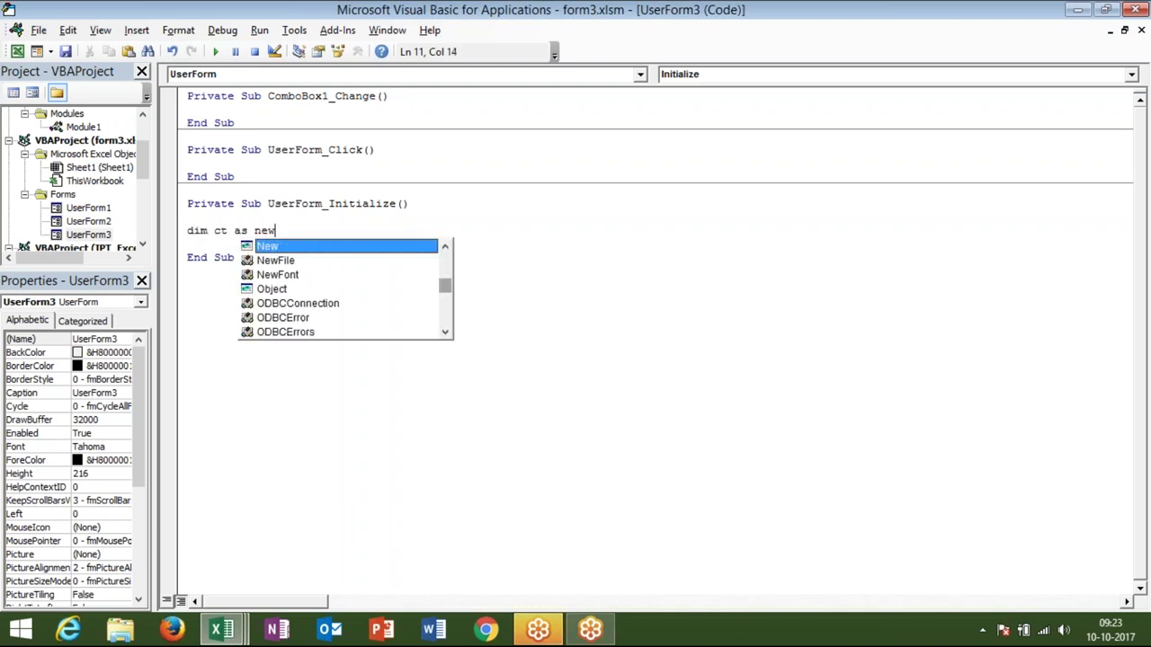
type("col")
key("Tab")
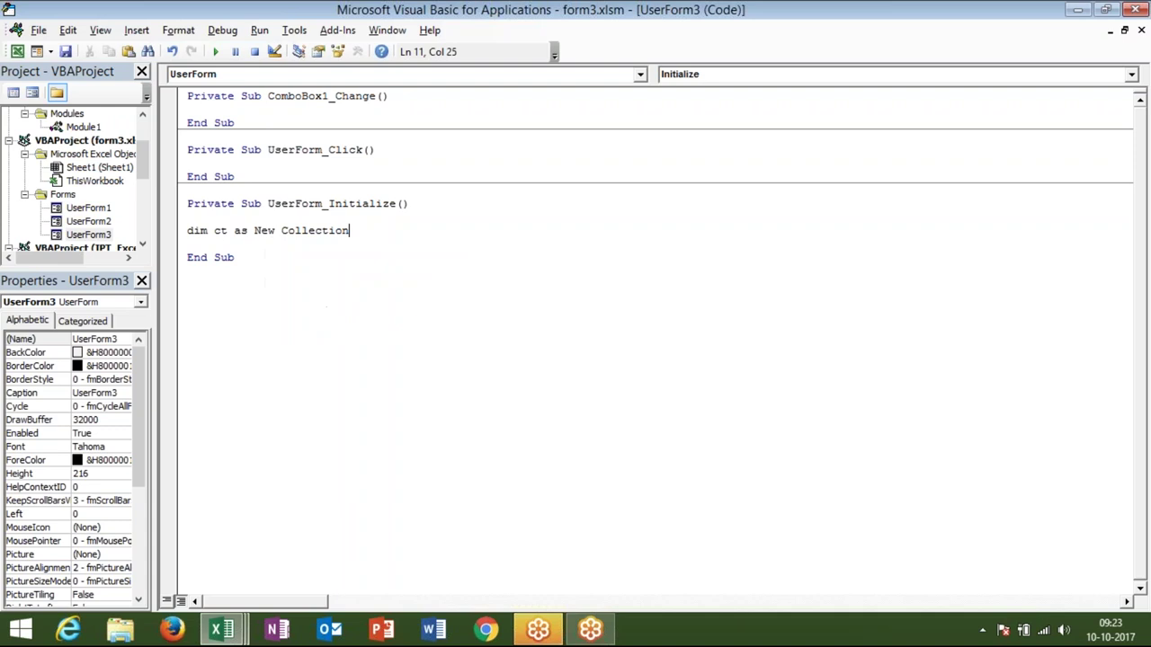
key("Return")
key("Return")
key("Return")
Write the loop For i = 2 To Range("A65000").End(xlUp).Row
key("Up")
type("for ")
type("i =")
type("1 t")
key("BackSpace")
key("BackSpace")
key("BackSpace")
type("2 to range(\"A65000\"")
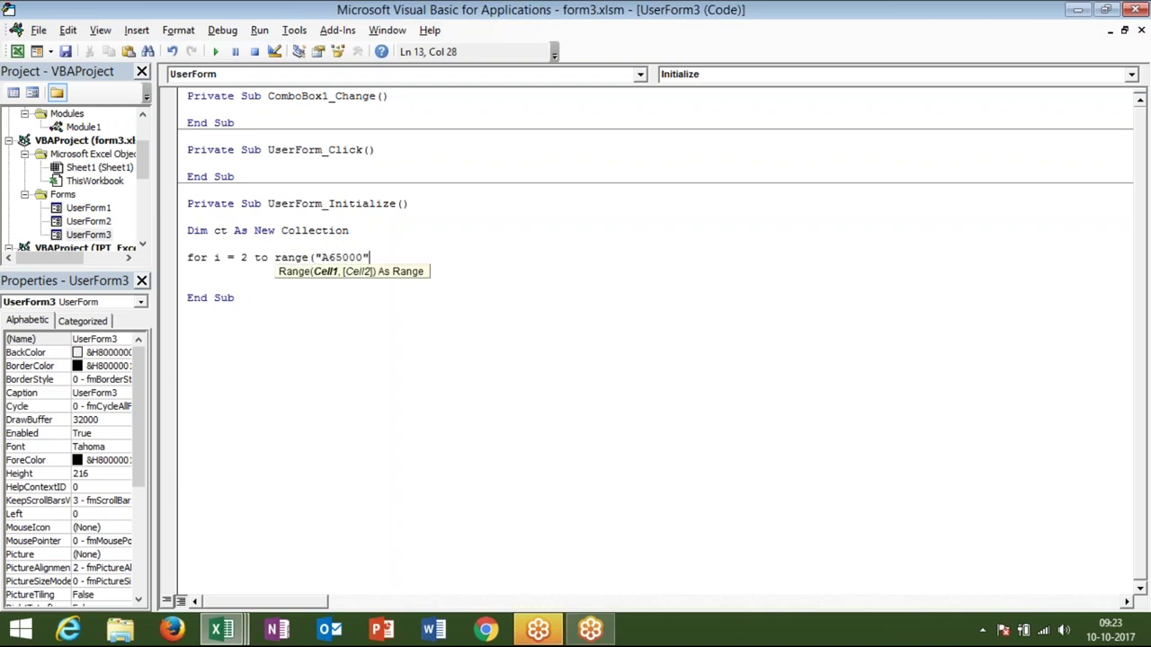
type(").end")
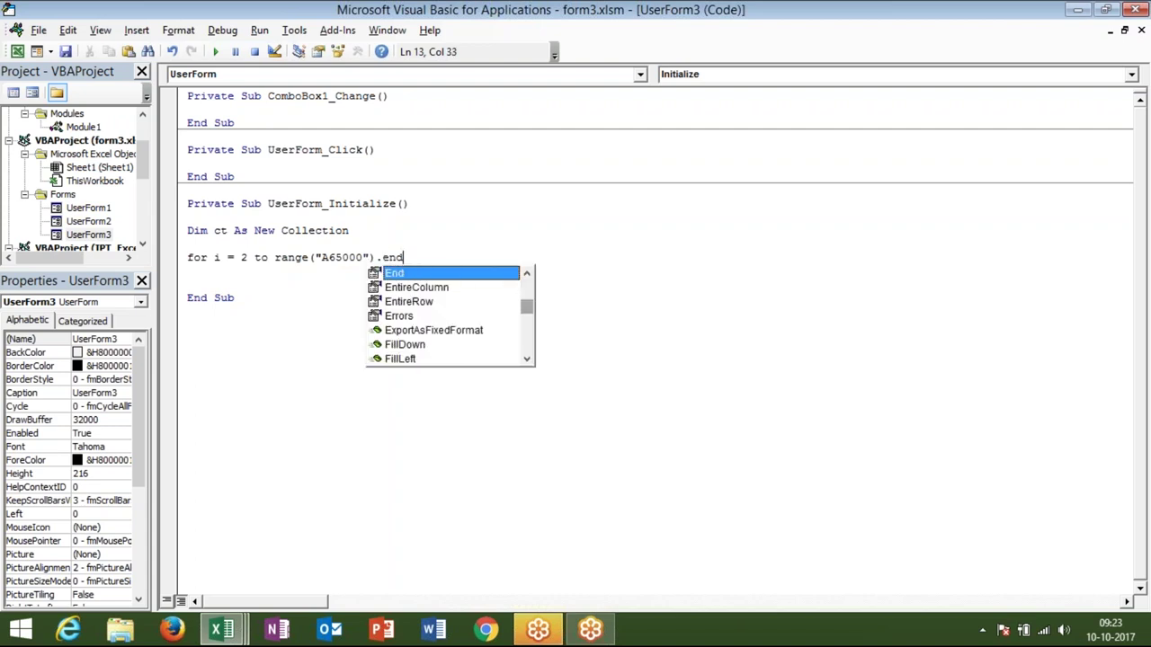
key("Tab")
type("(")
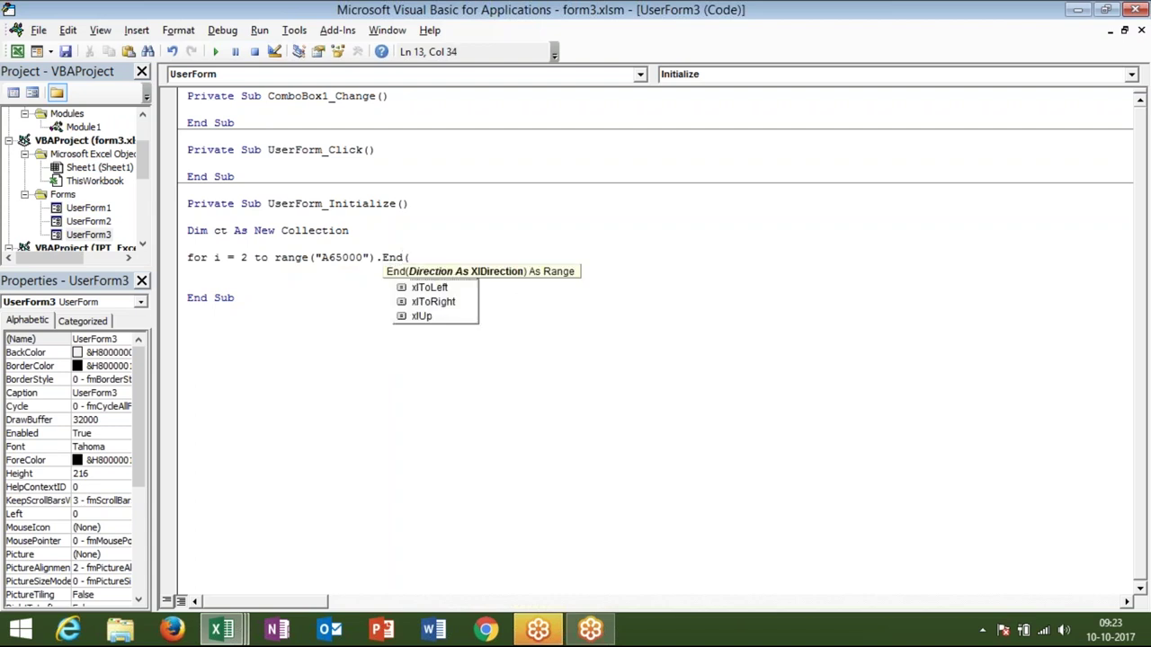
key("Down")
key("Down")
key("Down")
key("Tab")
type(")")
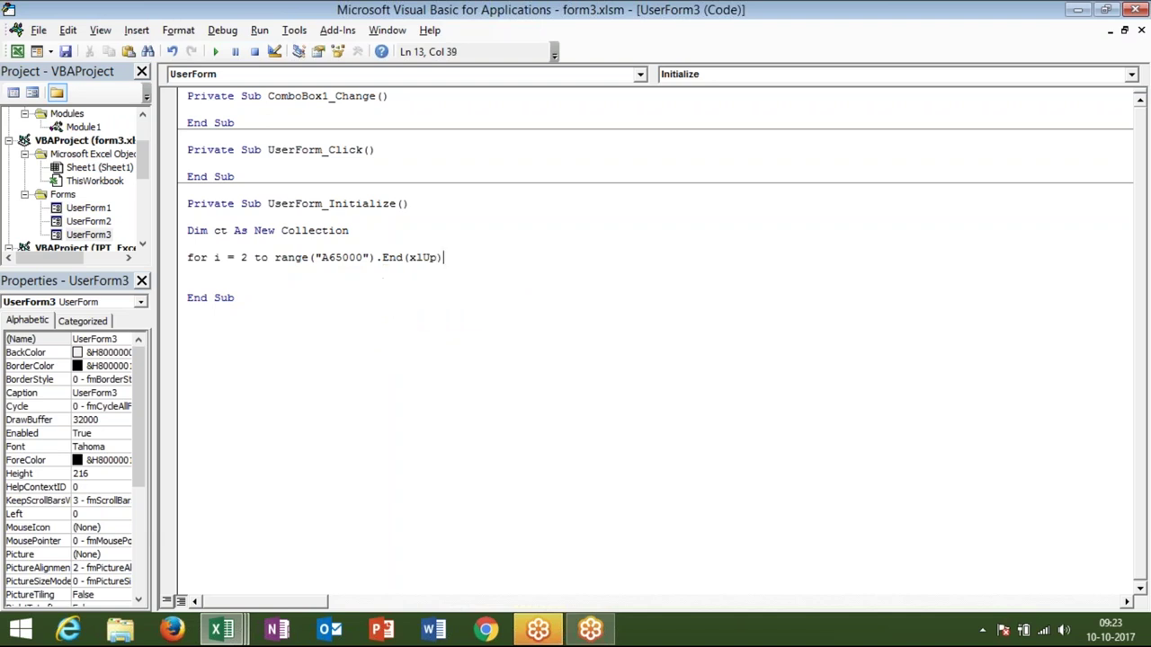
type(".ro")
key("BackSpace")
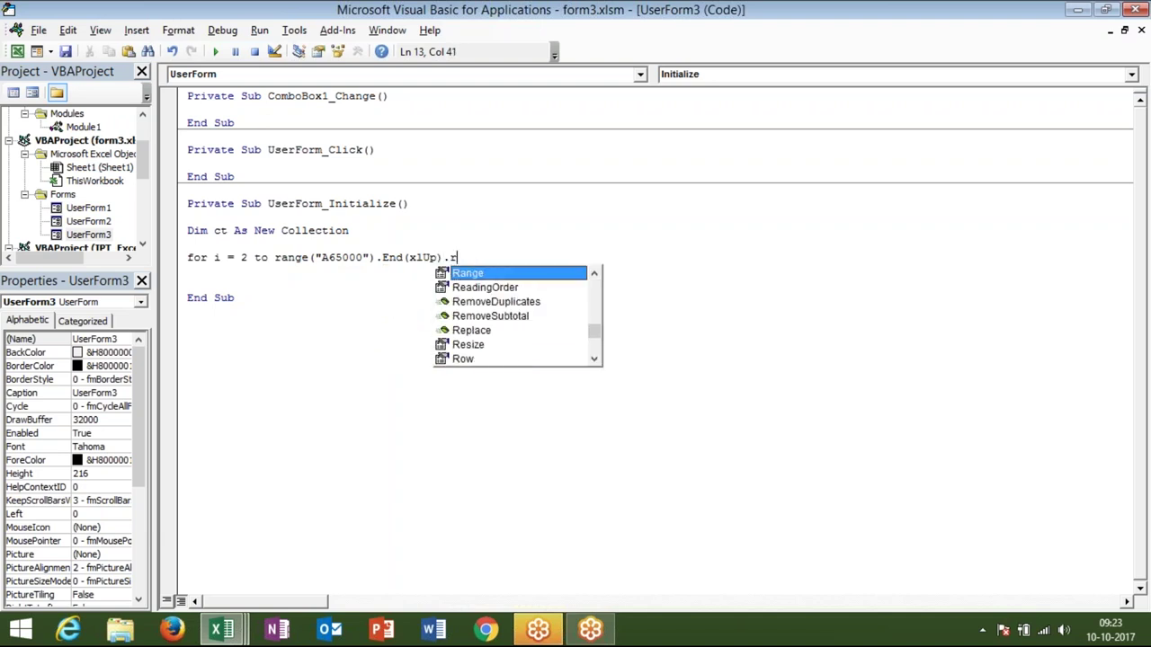
type("o")
key("Tab")
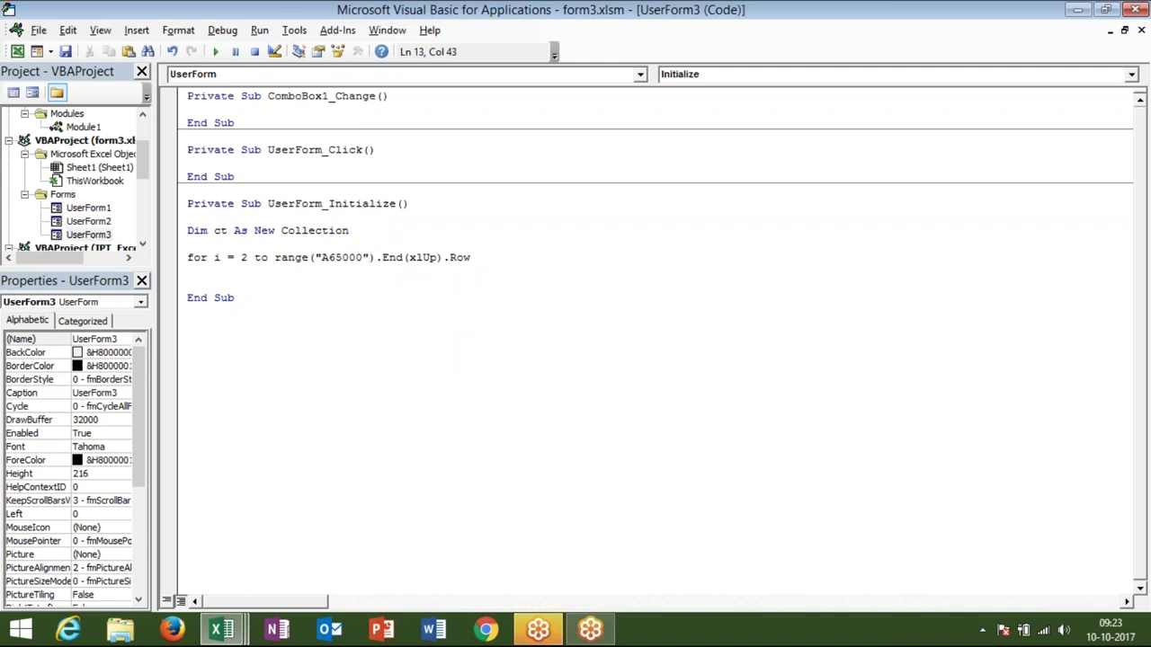
left_click(188, 136)
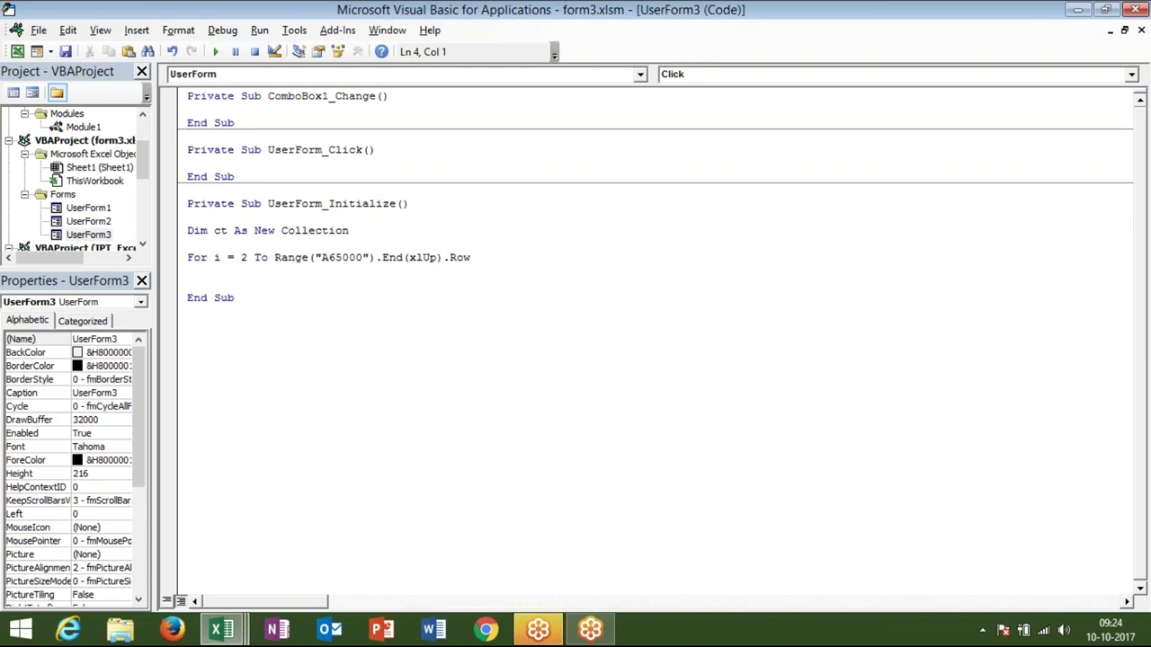
Inside the loop add ct.Add Cells(i,1).Value, CStr(Cells(i,1).Value), closed by Next i
key("ctrl+End")
left_click(282, 278)
type("ct")
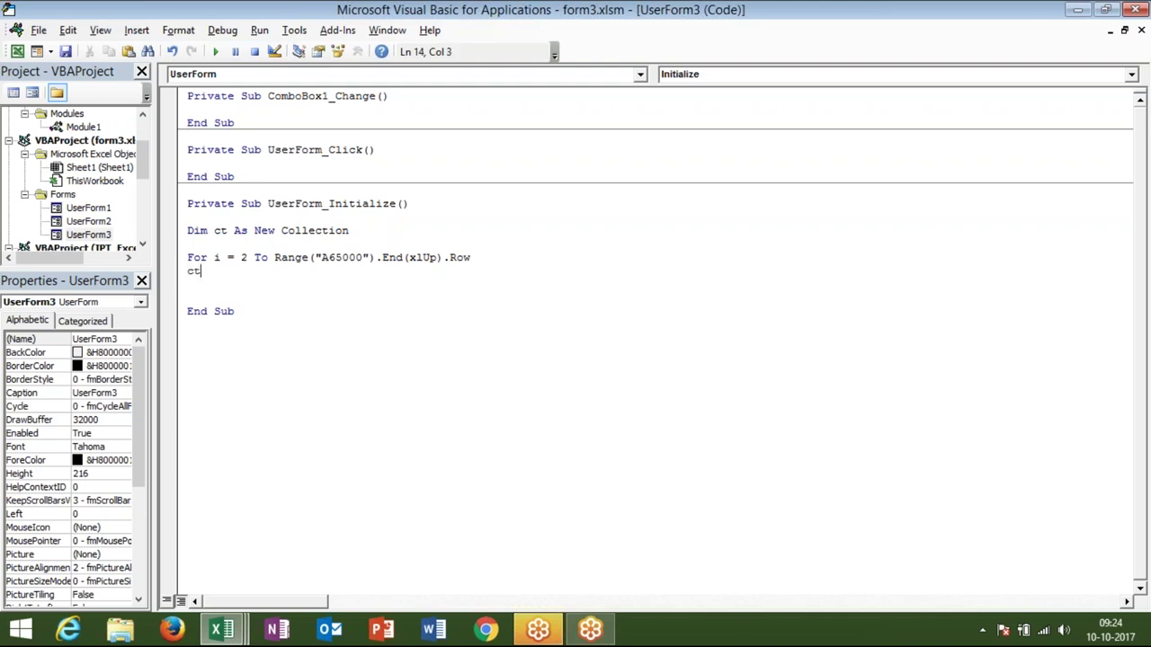
type(".Add  ")
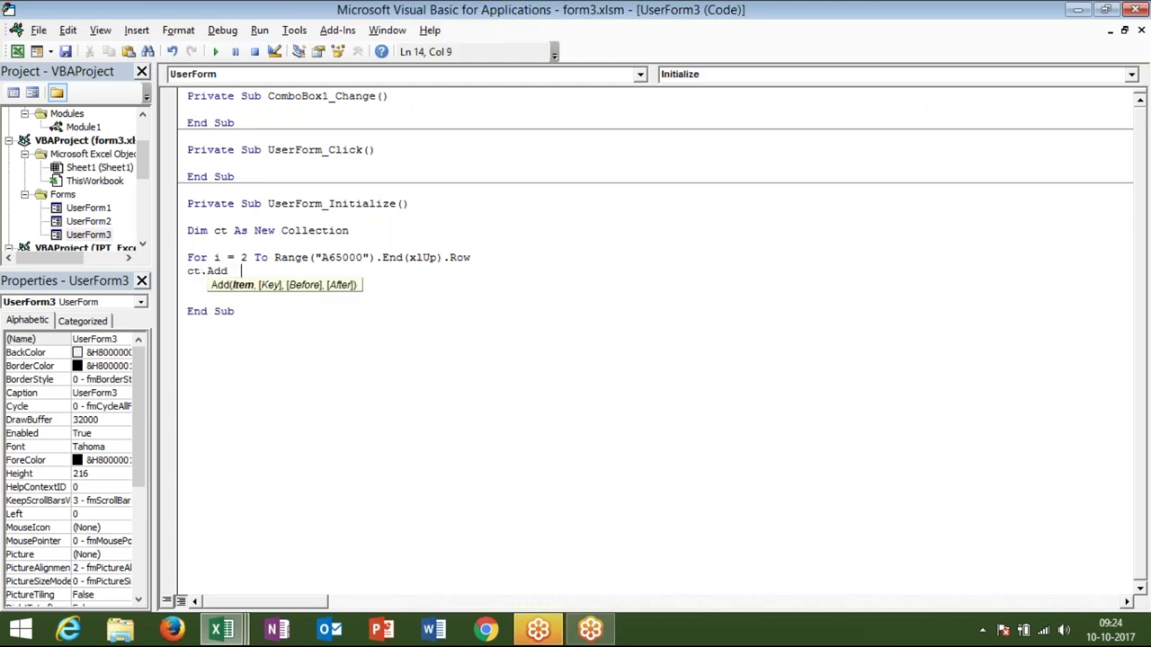
type("cells")
type("(i")
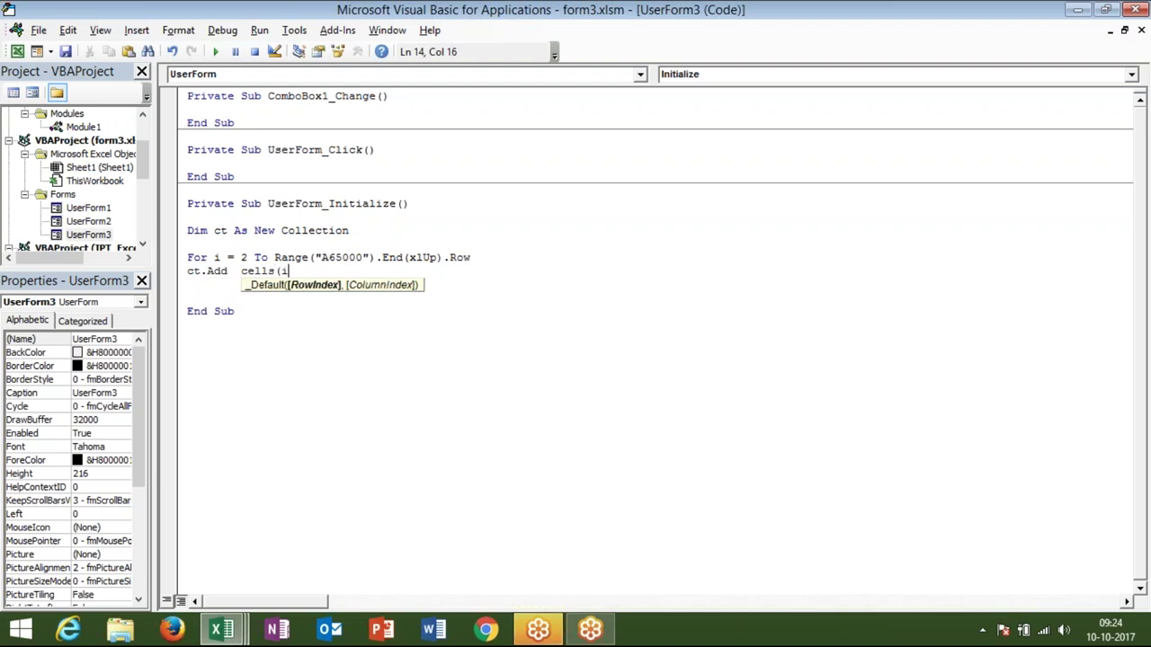
type(",1")
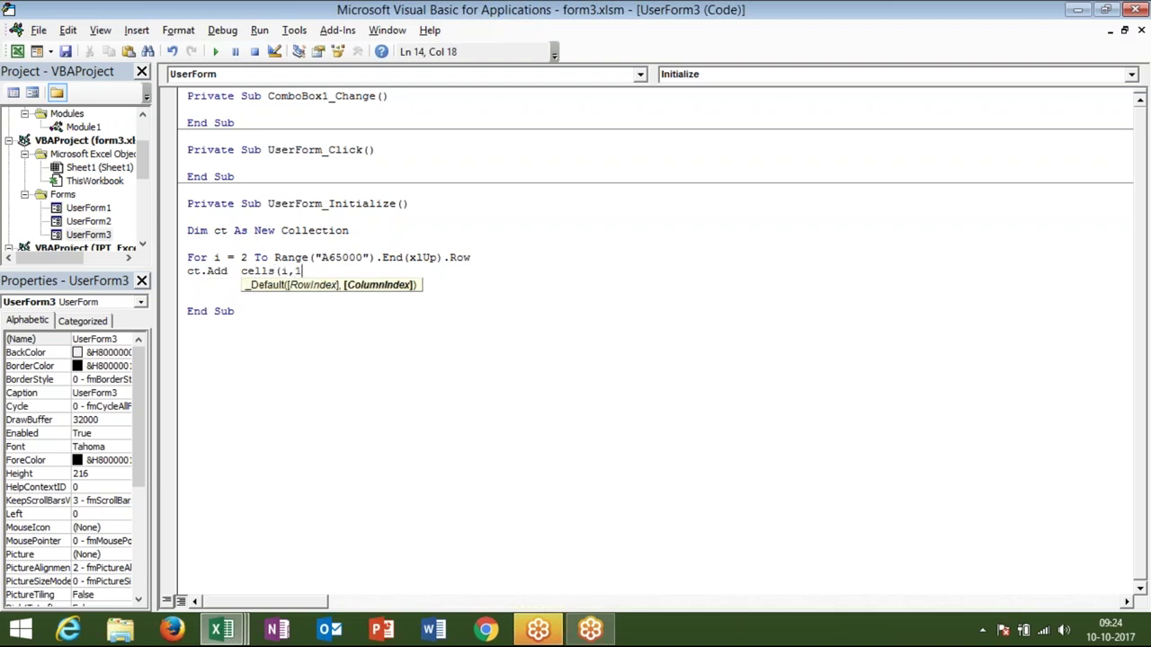
type(").va")
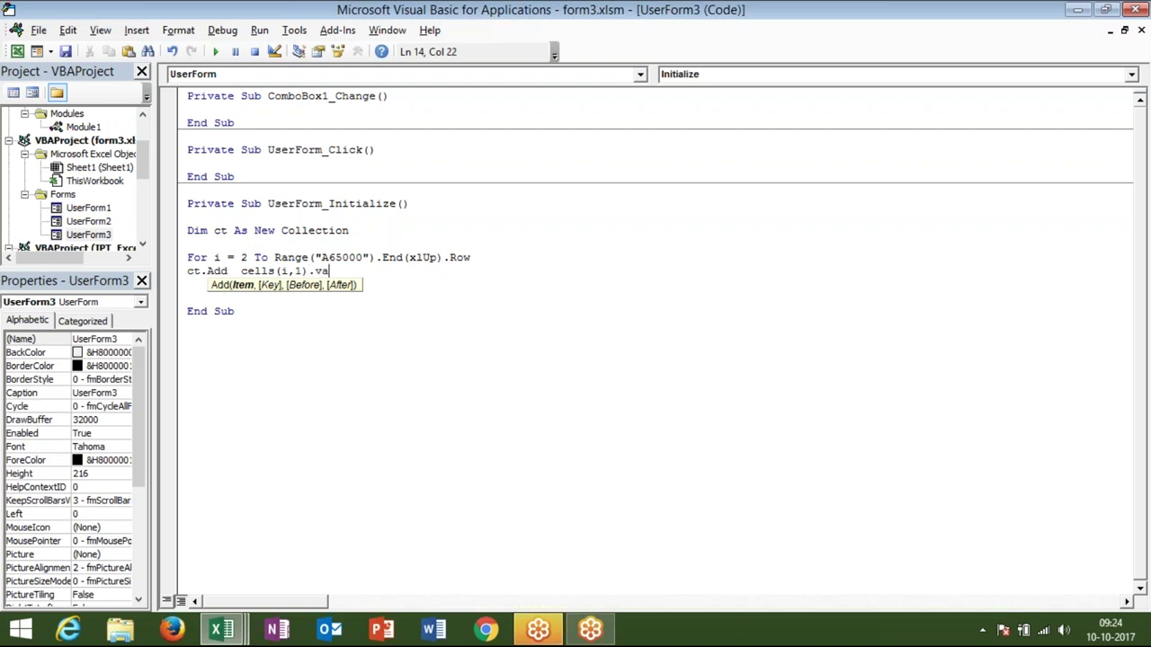
type("lue ")
type(",cstr")
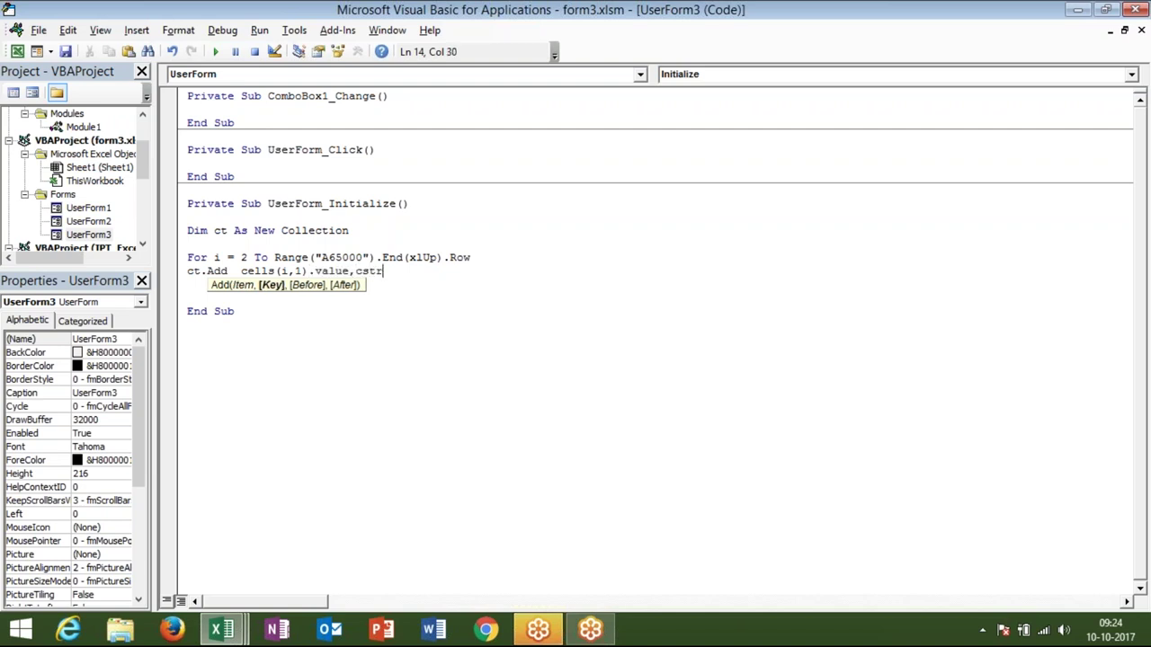
type("(")
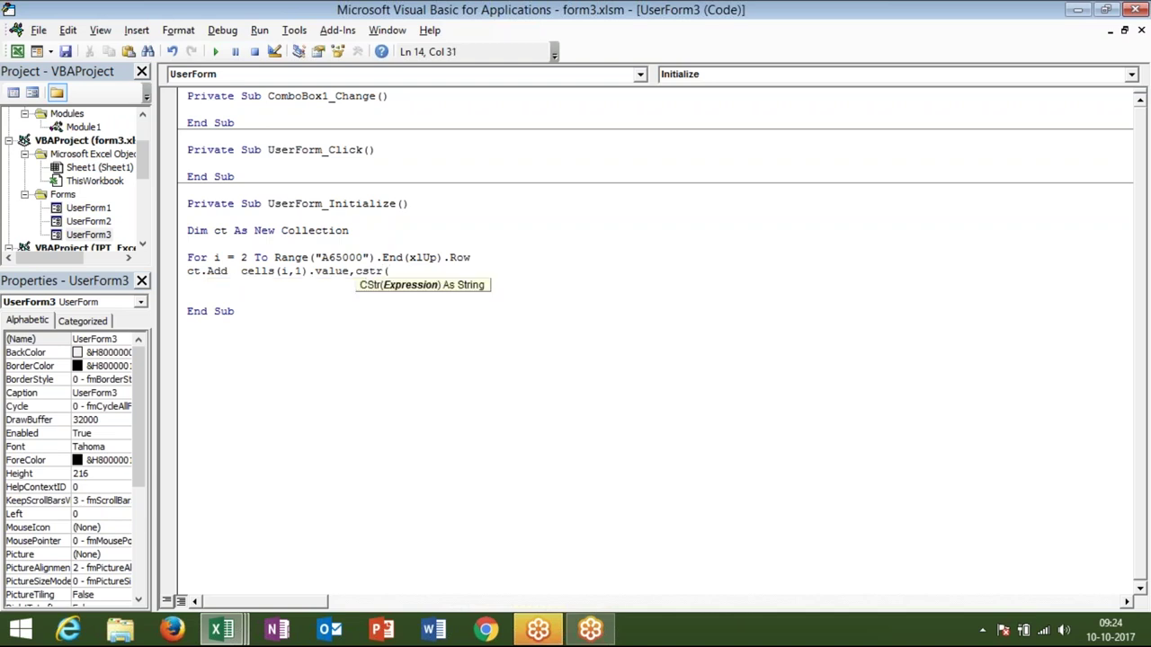
type("cells")
type("(i,1")
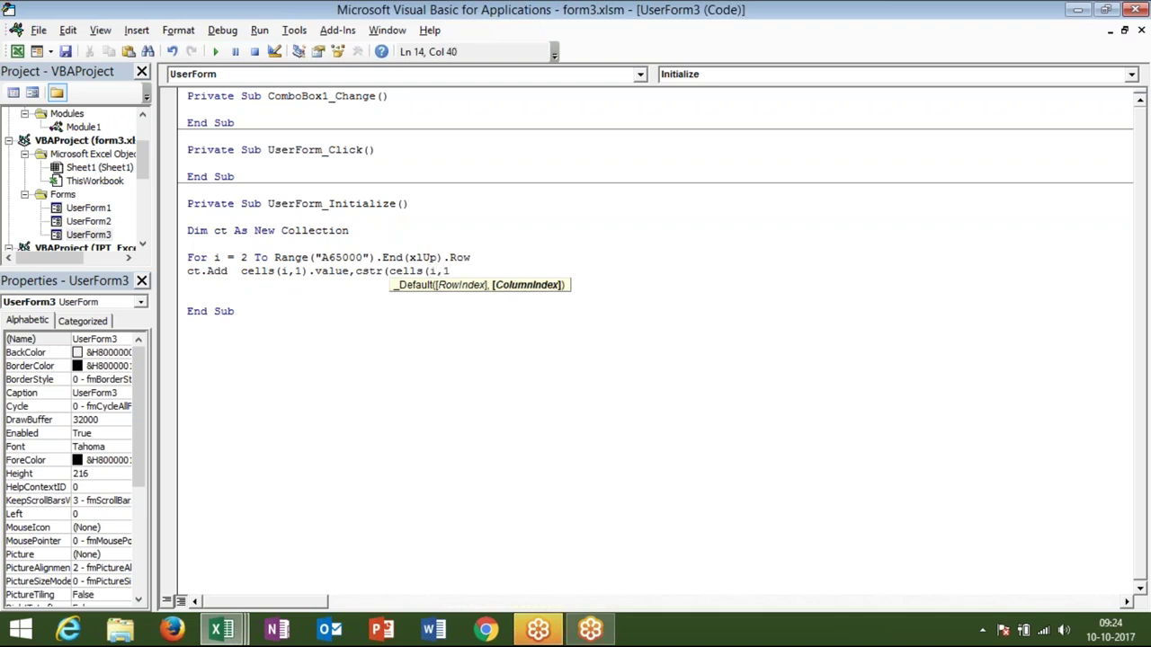
type(").value)")
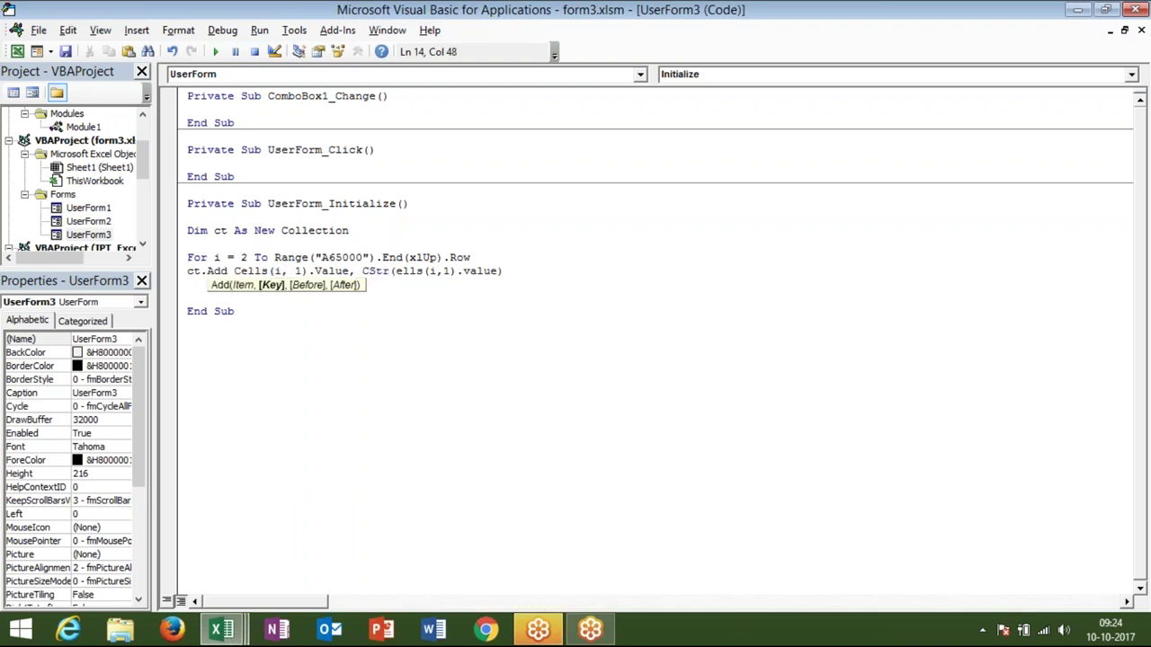
key("Return")
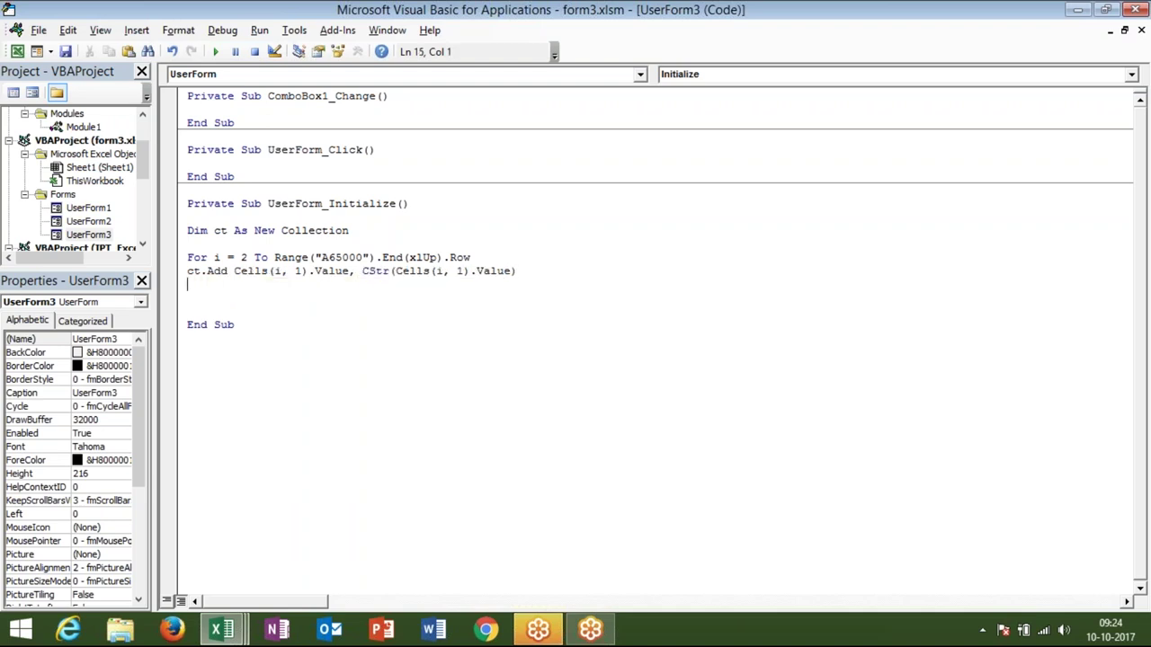
type("next i")
key("Return")
key("Return")
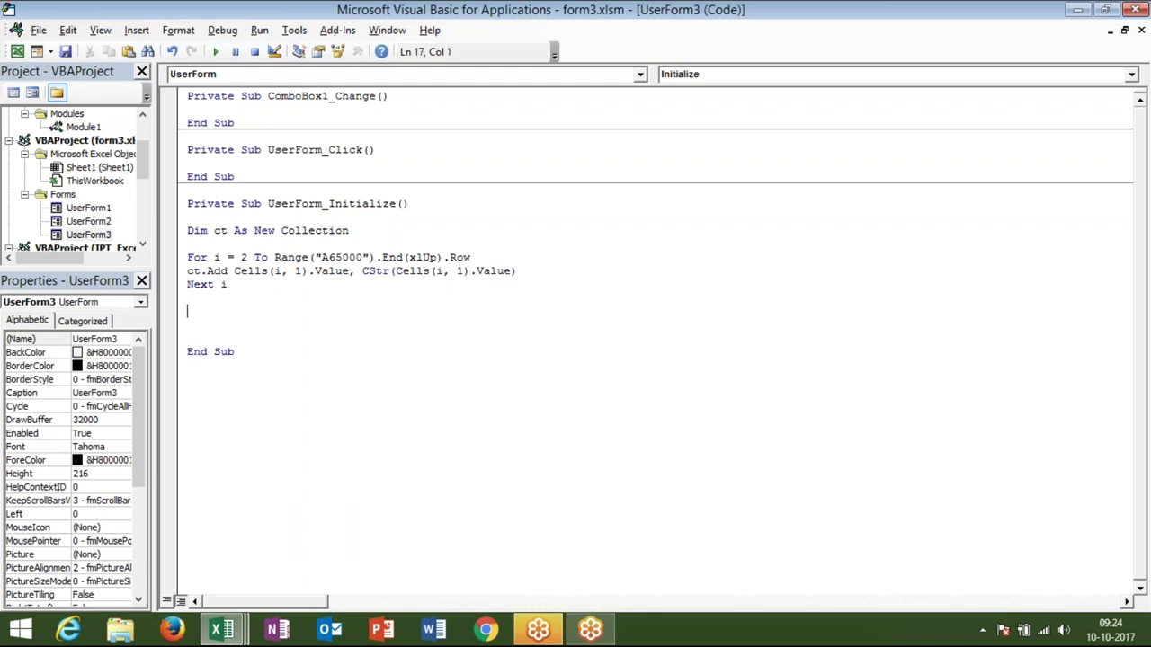
Start a For Each Item In ct loop
type("for ")
type("each ")
type("item")
key("BackSpace")
type("m in ")
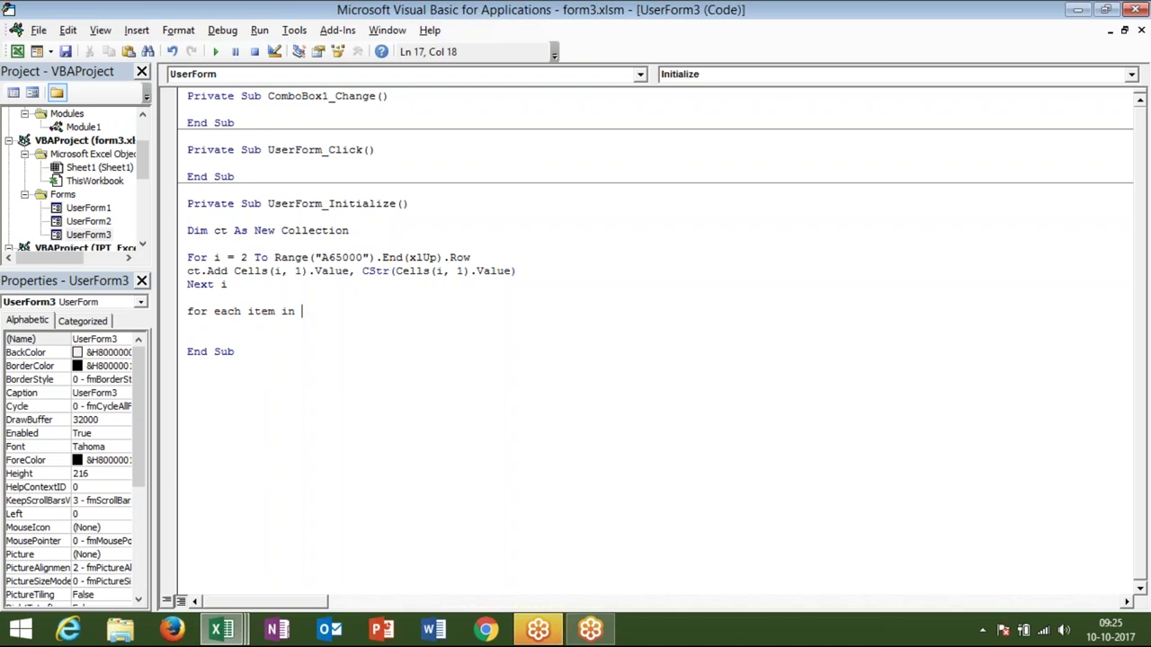
type("ct")
key("Return")
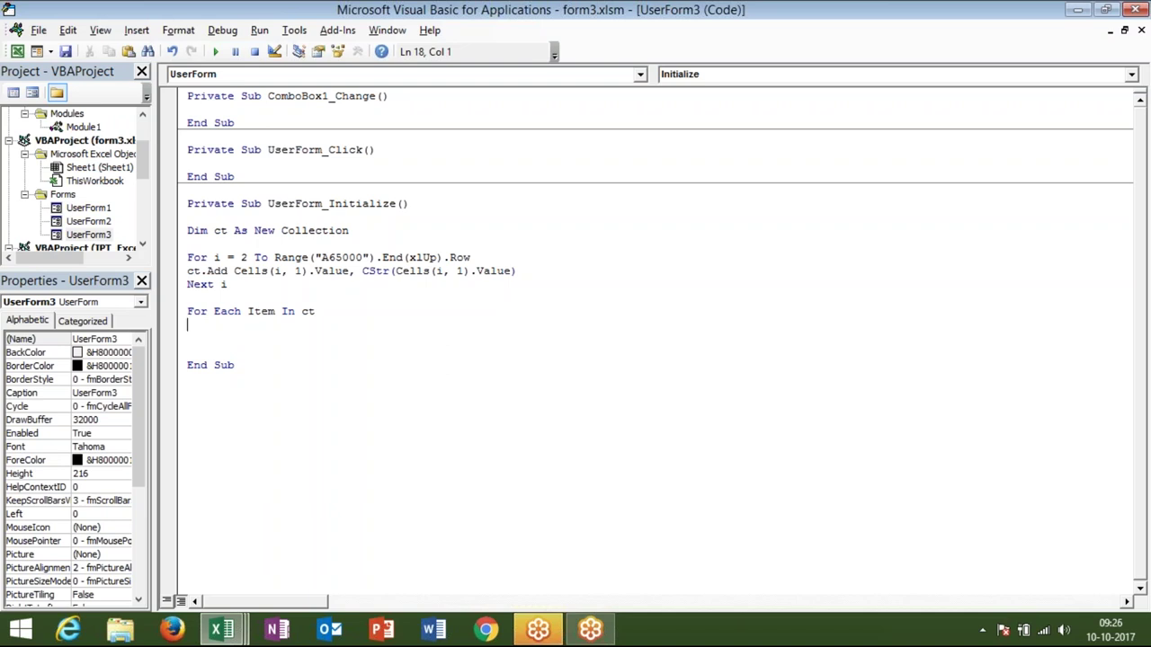
Write Me.ComboBox1.Value = Item inside the loop and close it with Next Item
type("me.com")
key("Tab")
type(".v")
key("Tab")
type("=")
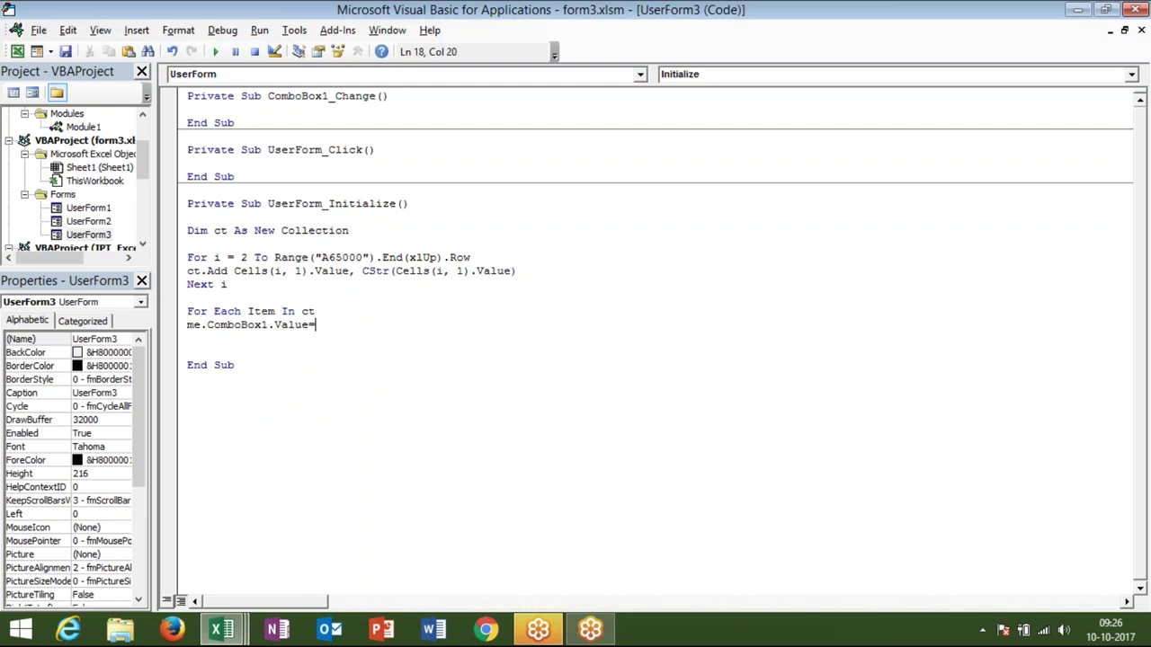
type("item")
key("Return")
type("next item")
Run UserForm3 and dismiss the duplicate-key run-time error 457
left_click(288, 368)
left_click(275, 312)
left_click(216, 52)
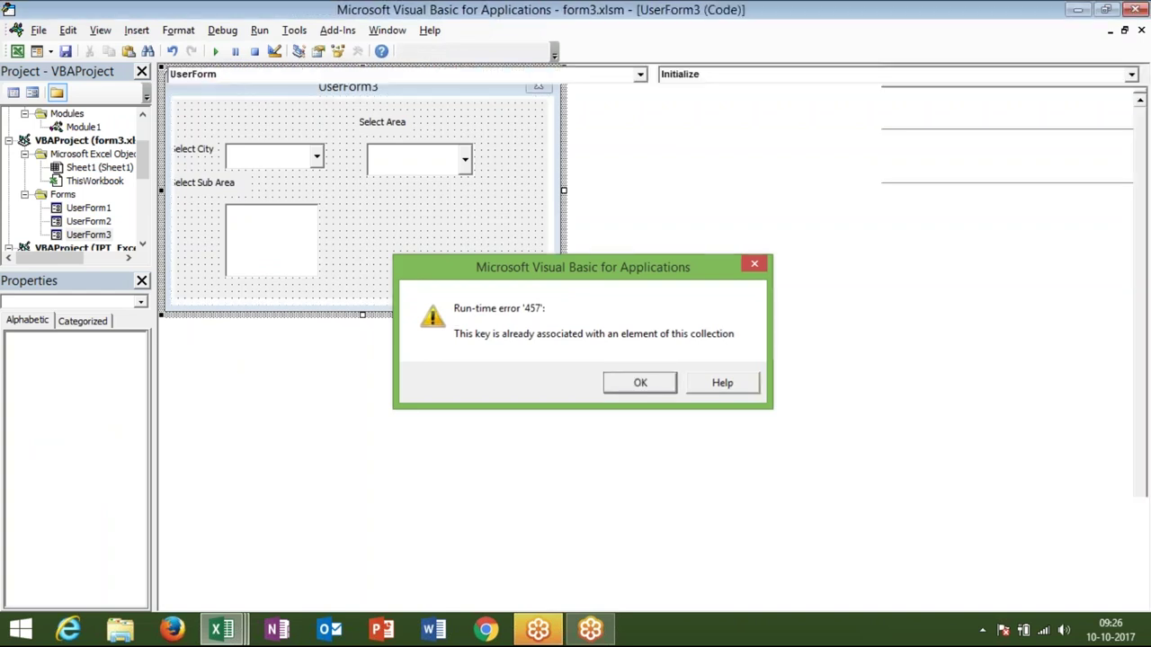
left_click(638, 382)
double_click(230, 258)
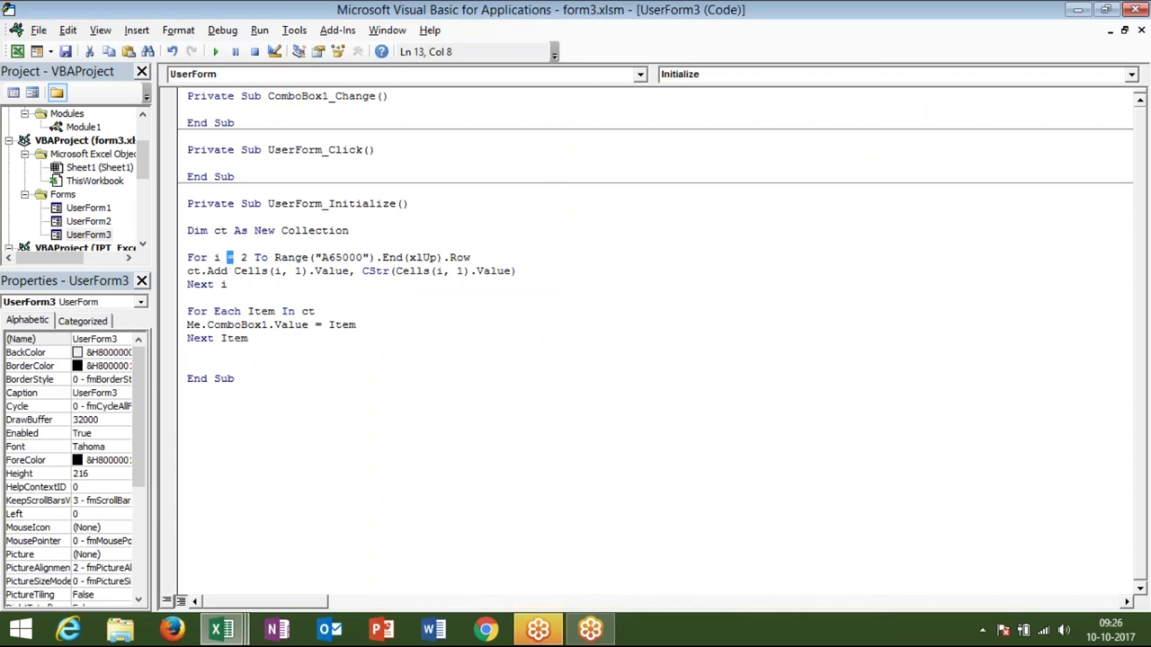
Add On Error Resume Next on a new line below Dim ct As New Collection
left_click(191, 243)
key("Return")
key("Return")
type("c")
type("n")
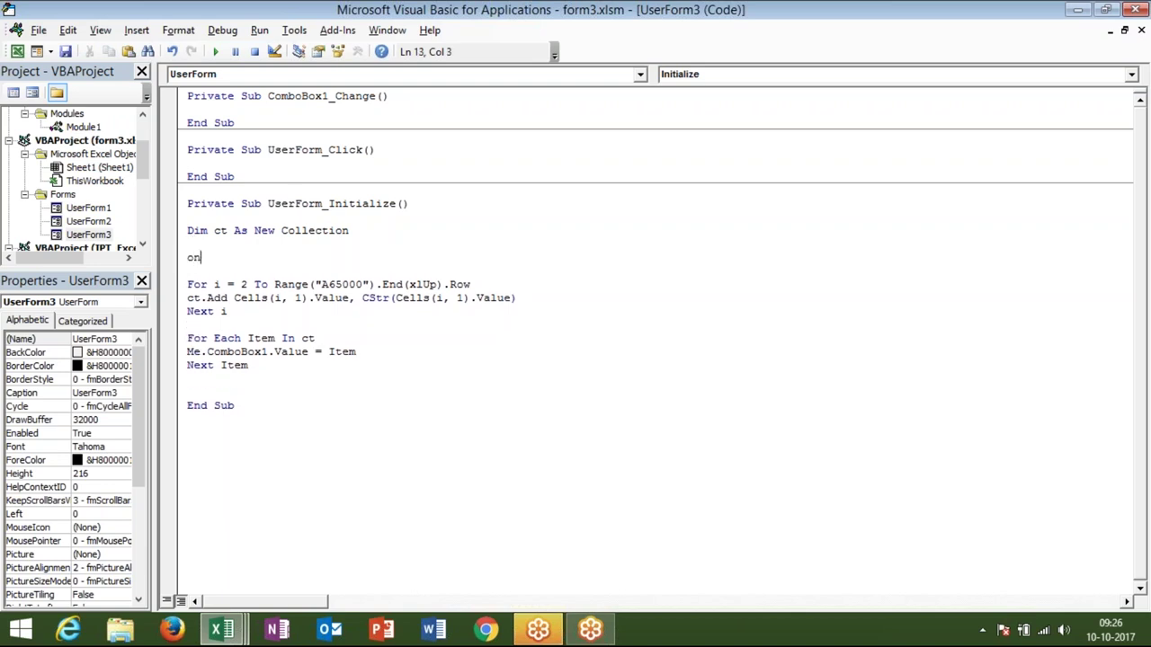
type("error ")
type("resume ")
type("next")
left_click(214, 312)
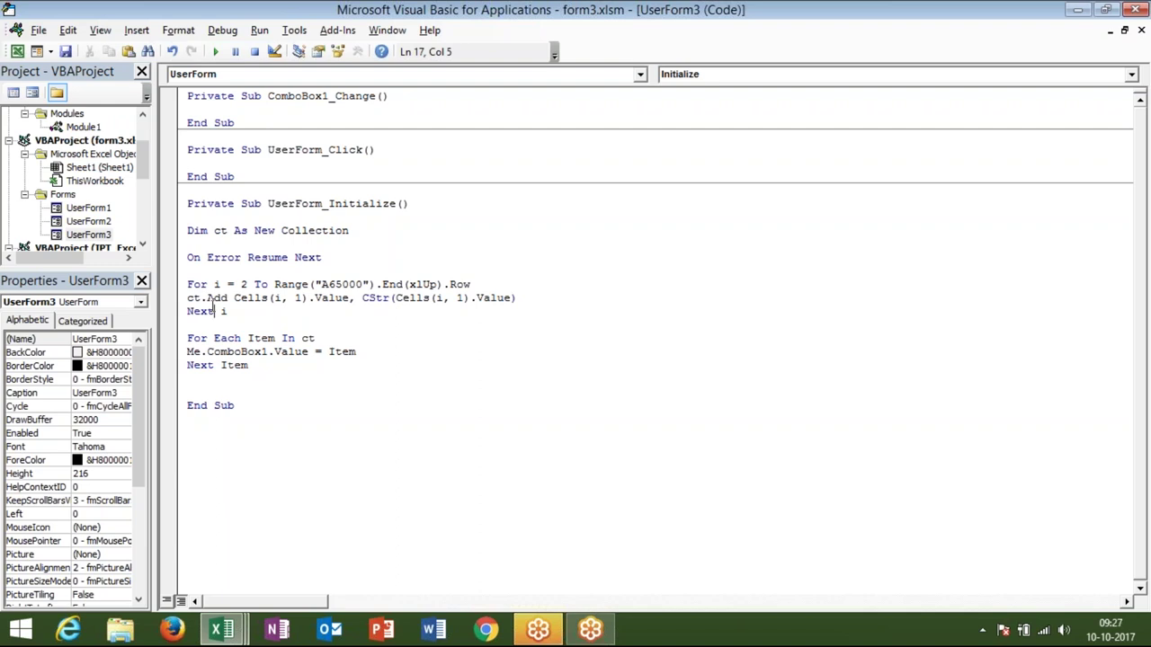
Run UserForm3 to check the city list entries, then close the form
left_click(214, 325)
left_click(217, 52)
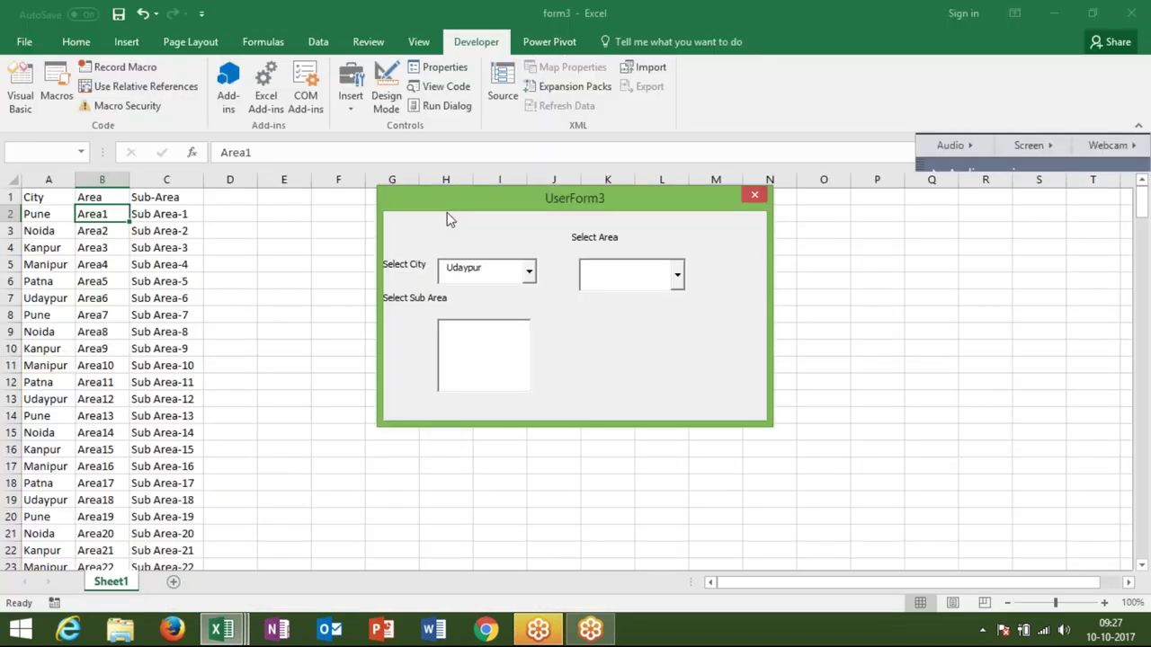
left_click(529, 271)
left_click(530, 276)
left_click(531, 278)
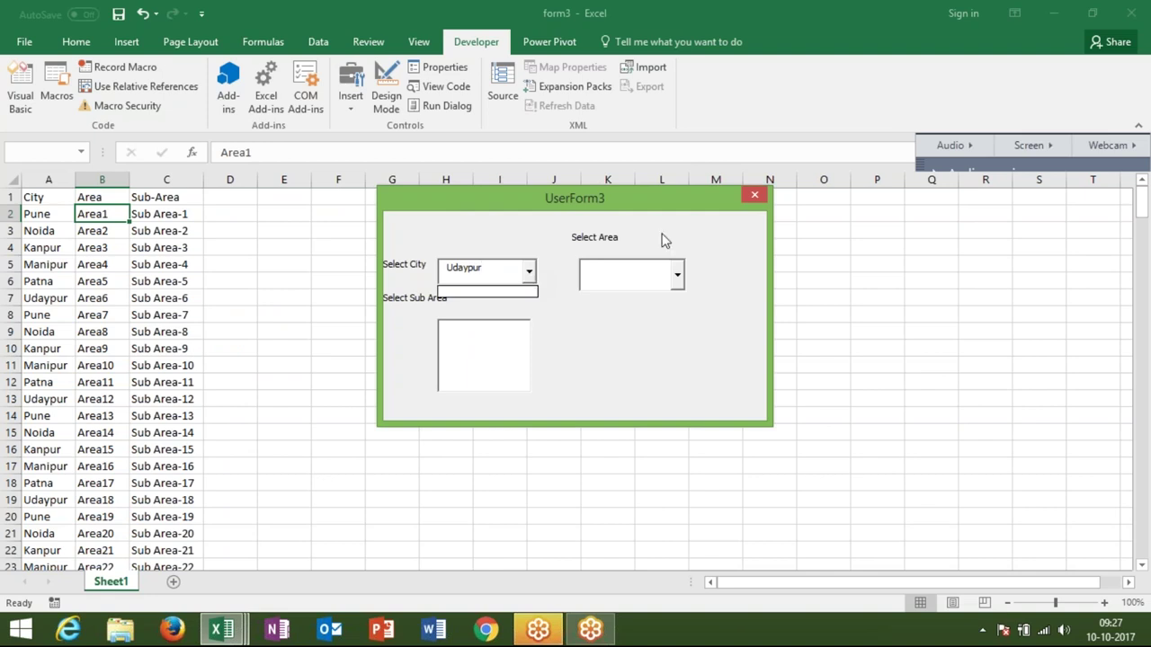
left_click(751, 198)
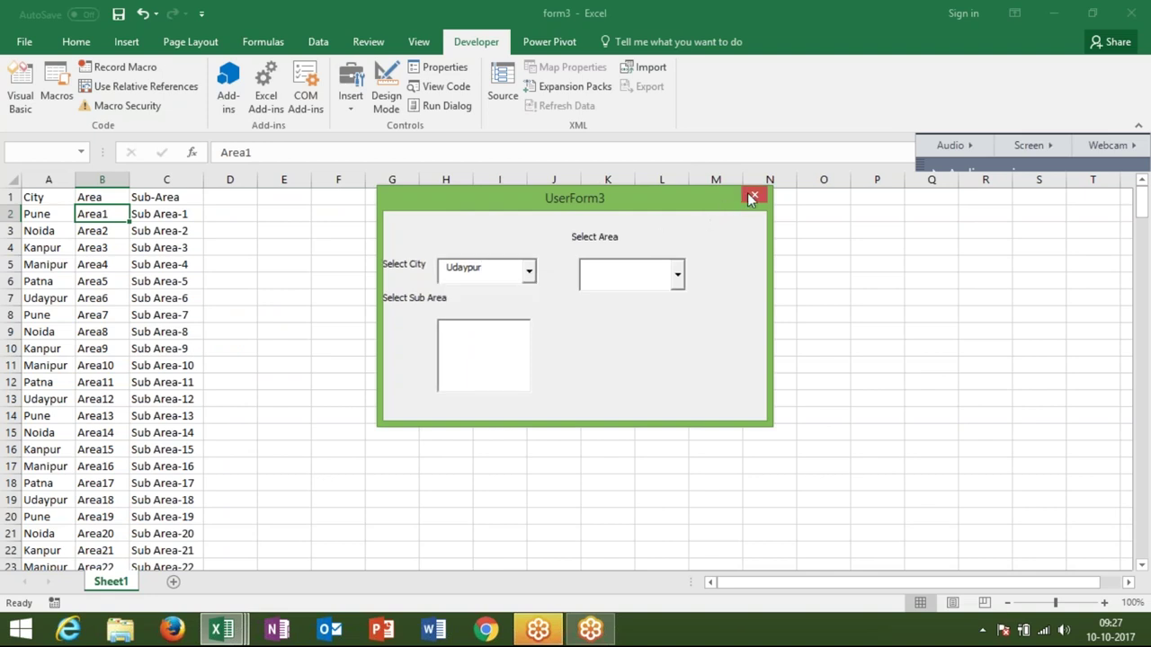
left_click(750, 198)
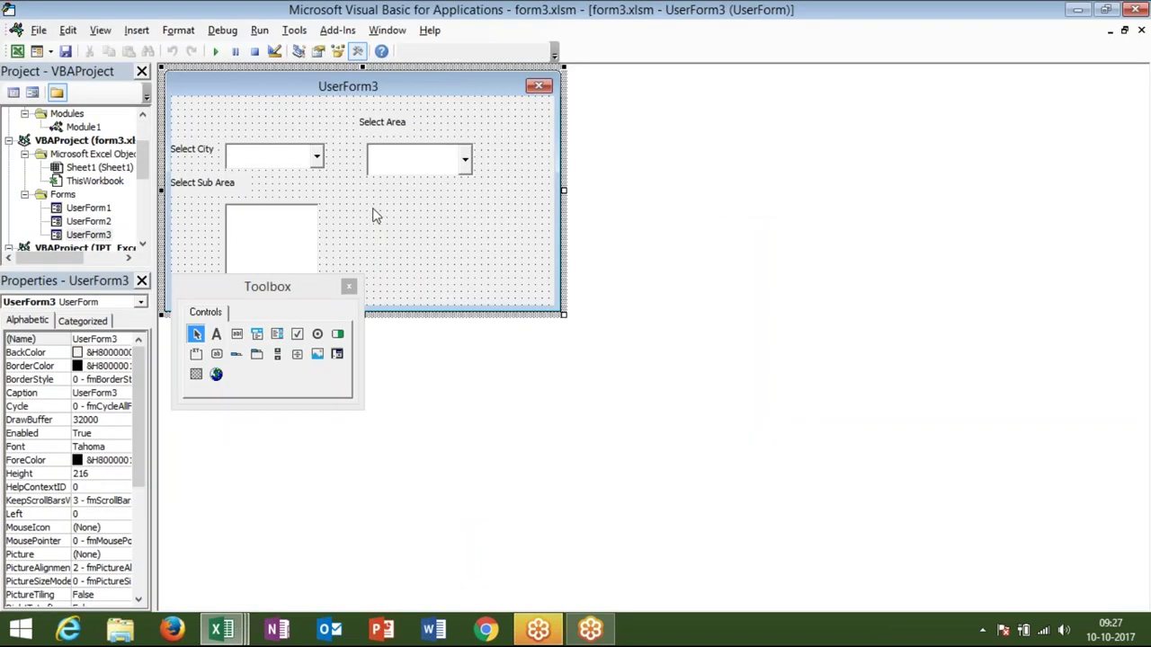
Review the loop code and compare it with the worksheet's city data
key("F7")
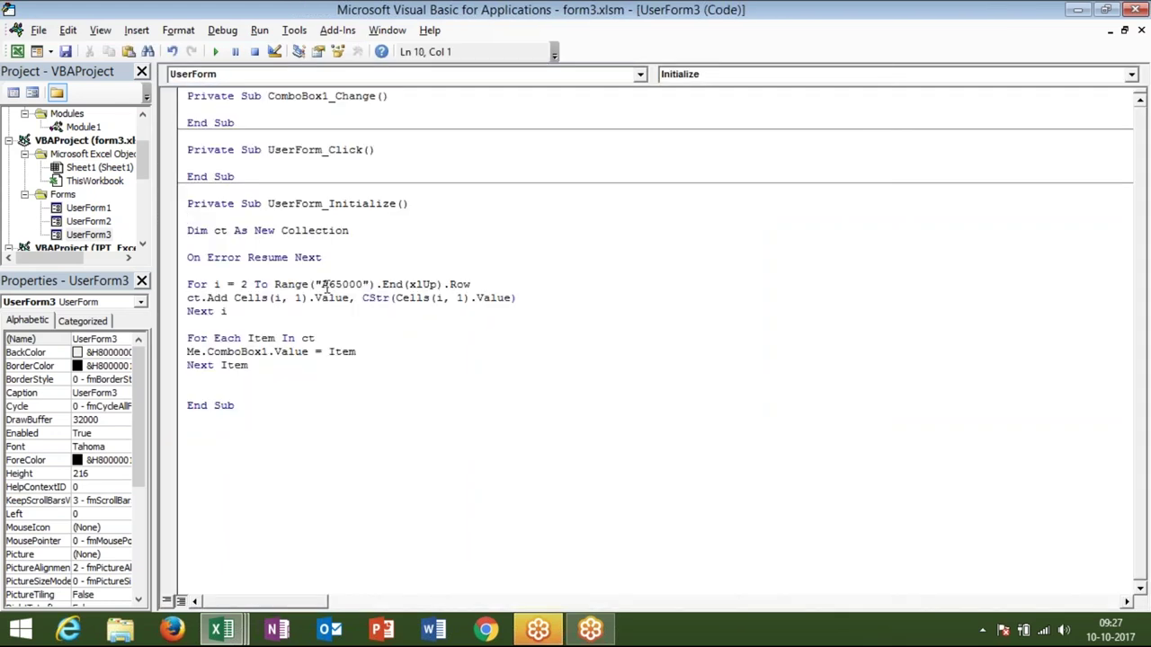
left_click(313, 312)
key("alt+F11")
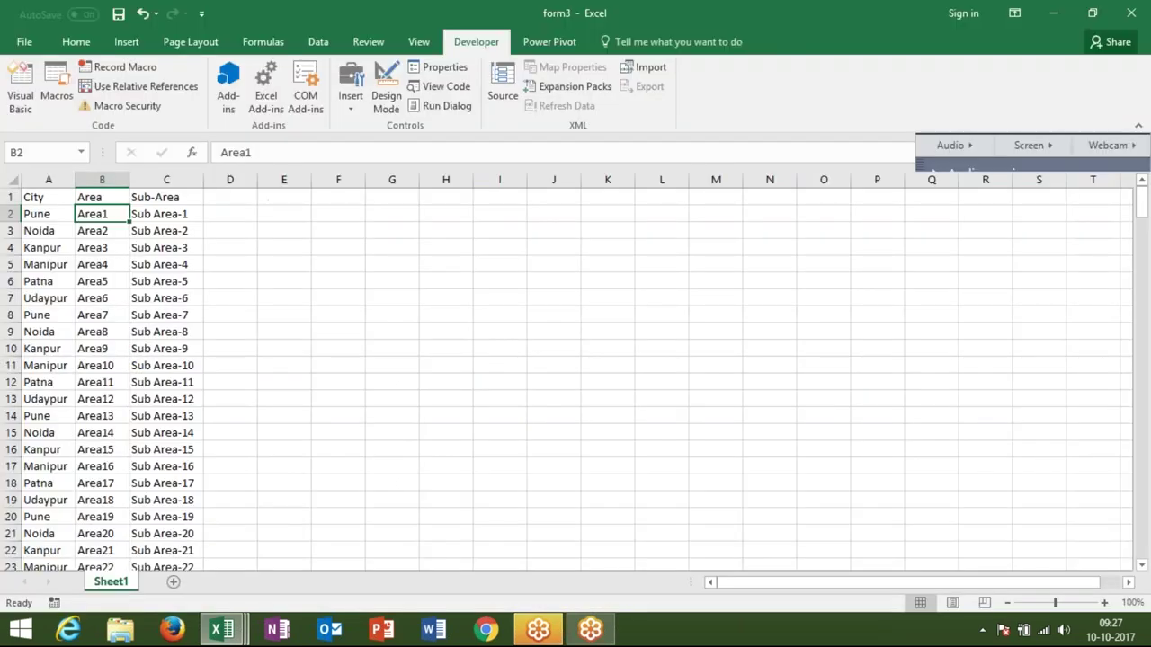
key("alt+F11")
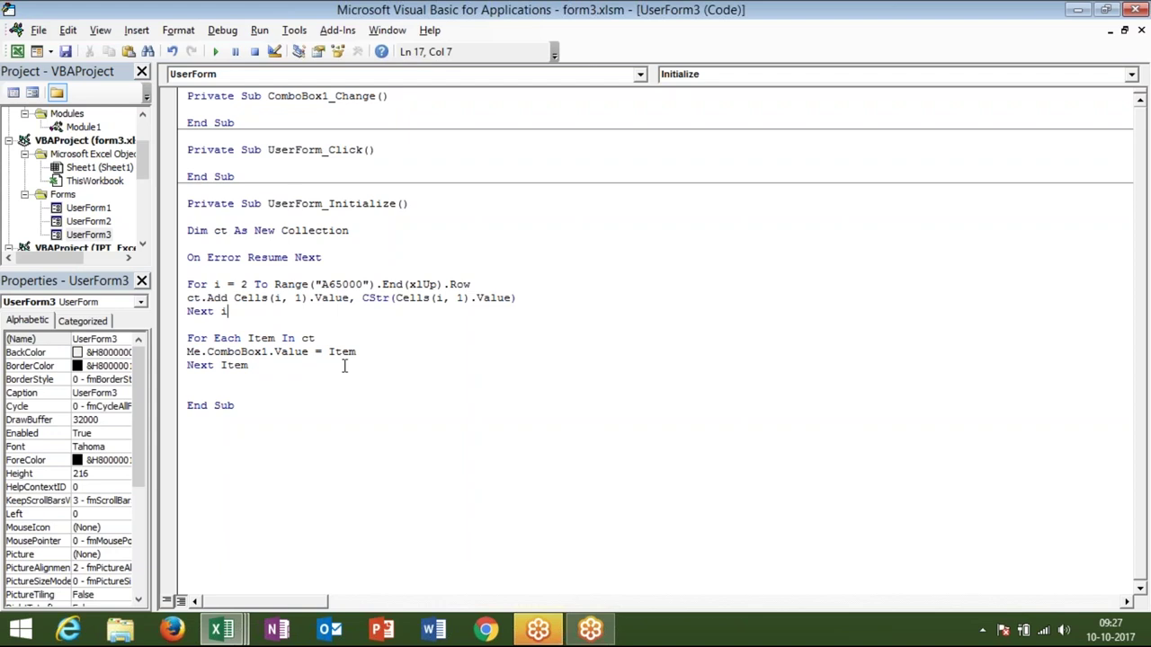
Change Me.ComboBox1.Value = Item to Me.ComboBox1.AddItem Item
left_click(328, 351)
key("BackSpace")
key("BackSpace")
key("BackSpace")
key("BackSpace")
key("BackSpace")
key("BackSpace")
key("BackSpace")
key("BackSpace")
type(".ad")
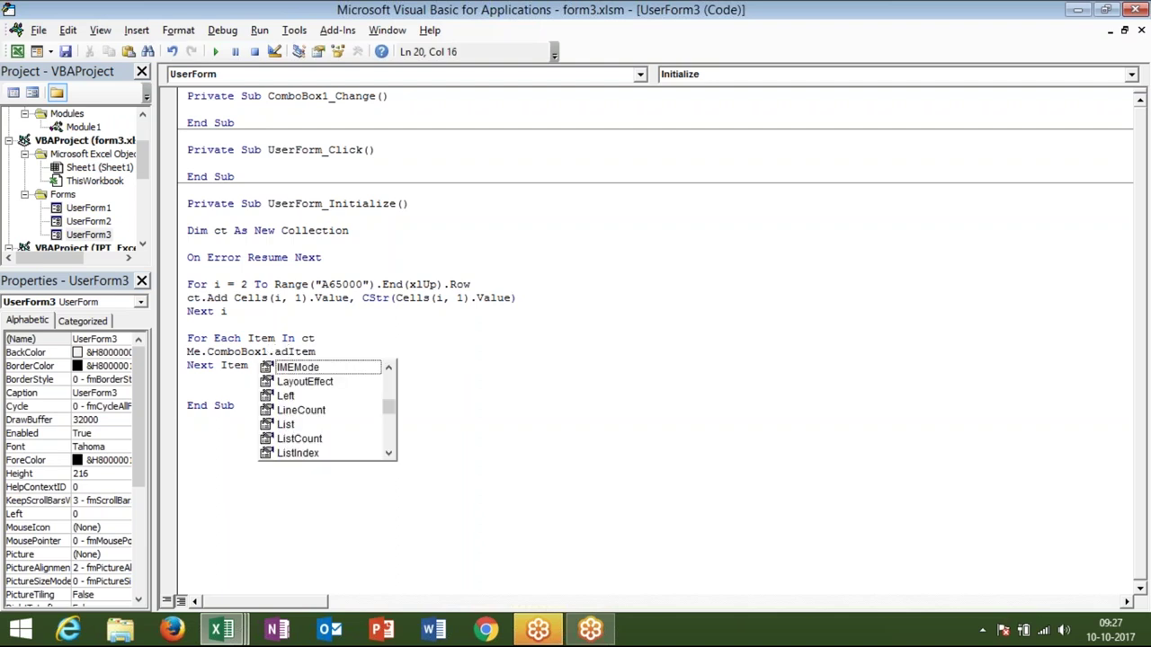
key("BackSpace")
key("BackSpace")
key("BackSpace")
type(",a")
key("BackSpace")
key("BackSpace")
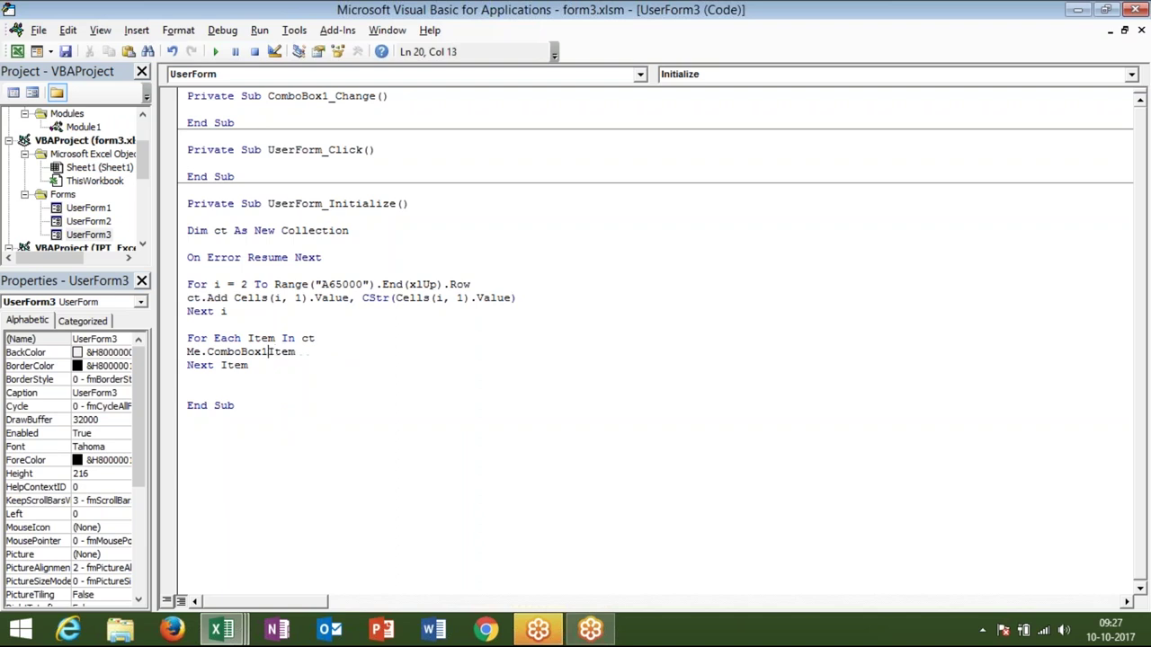
type(".add")
key("Tab")
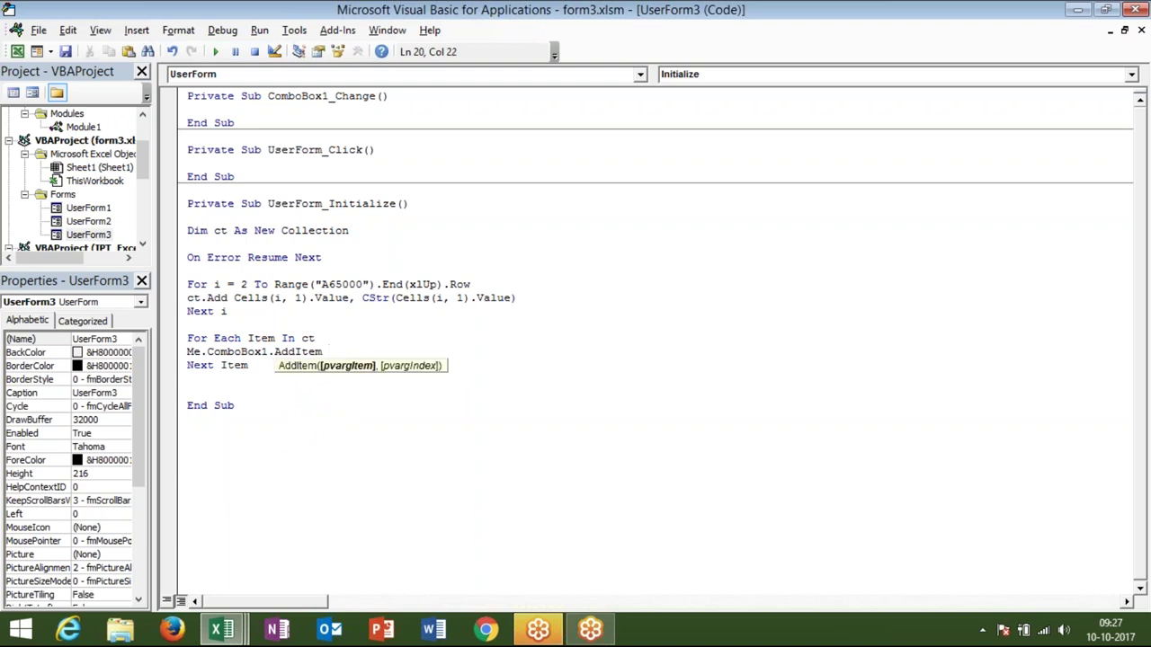
type("Item")
left_click(313, 393)
left_click(275, 353)
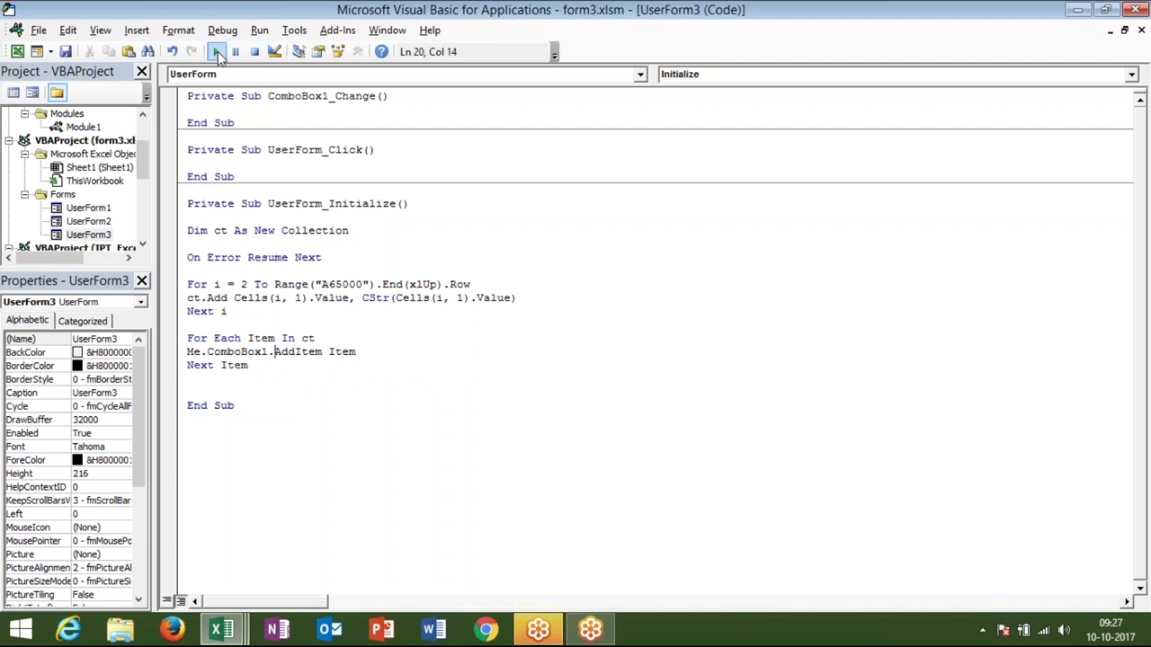
Run the updated form, pick Noida from the city list, and close it
key("alt+F11")
left_click(529, 270)
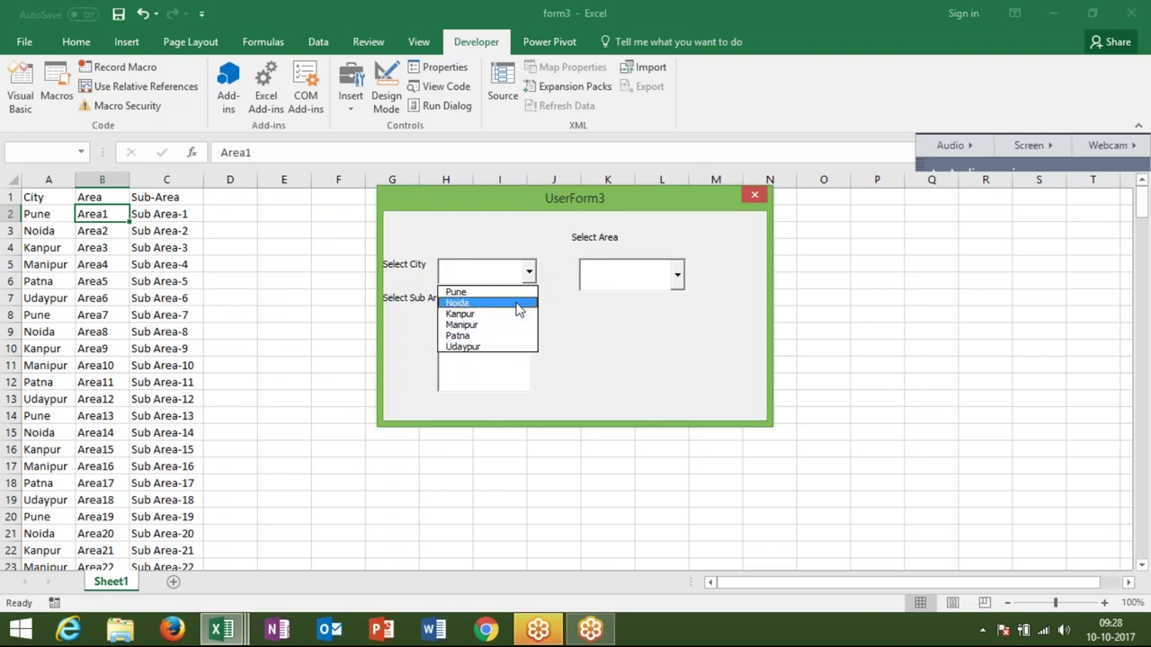
left_click(519, 305)
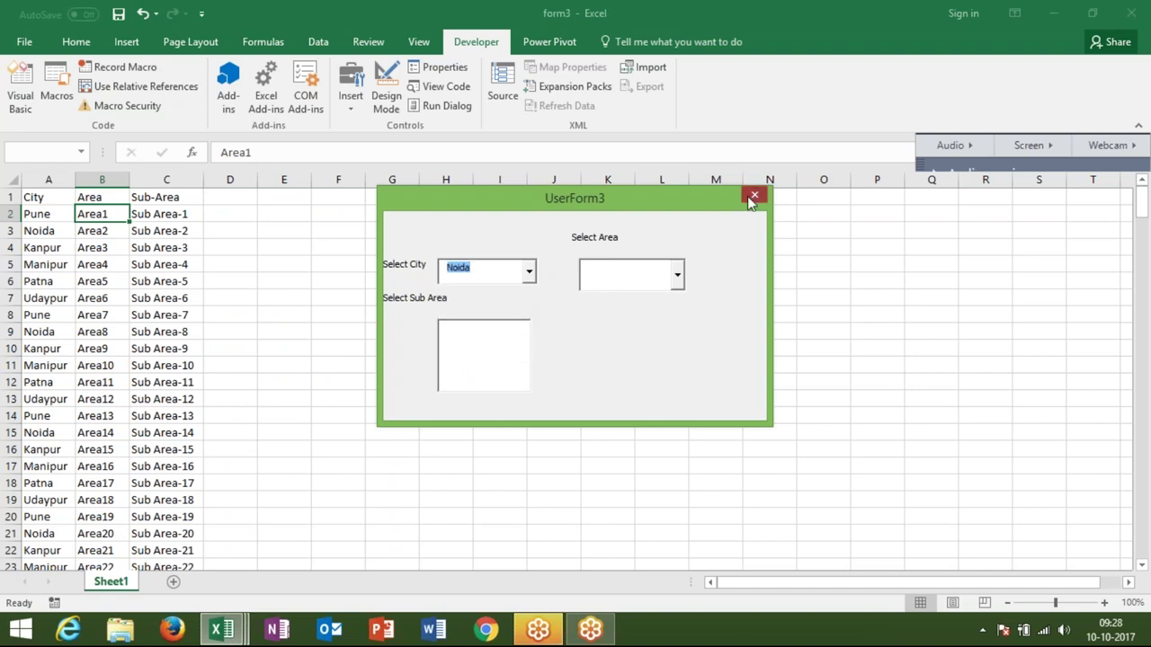
left_click(753, 196)
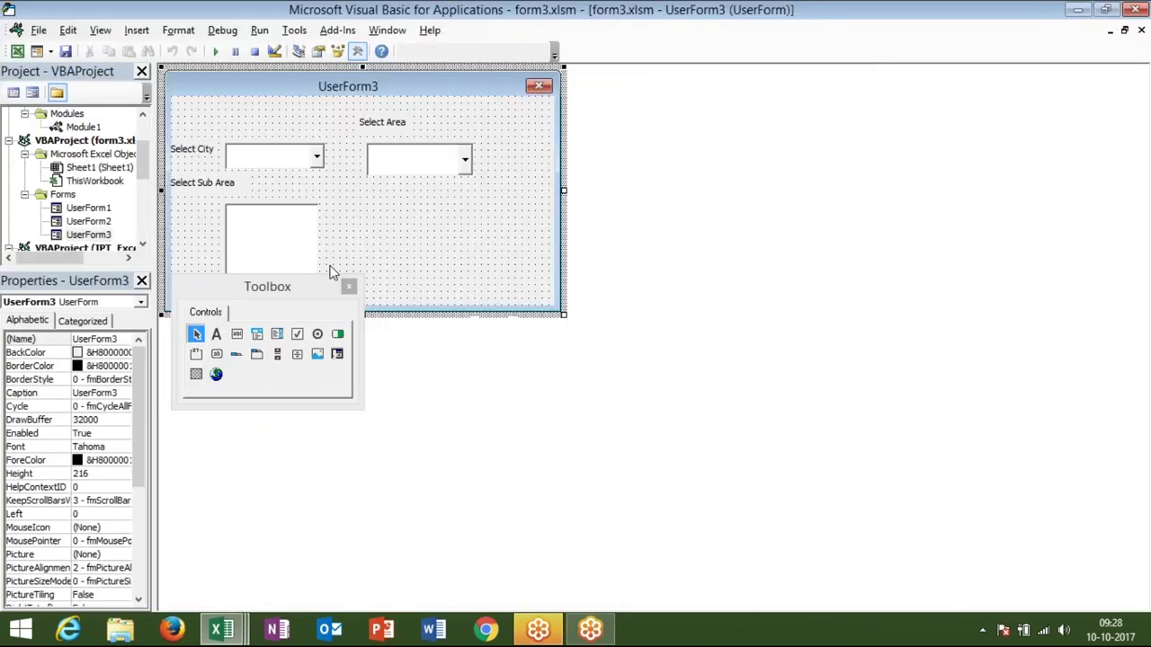
Create the empty ComboBox1_Change procedure from the city combo box in the designer
left_click(306, 166)
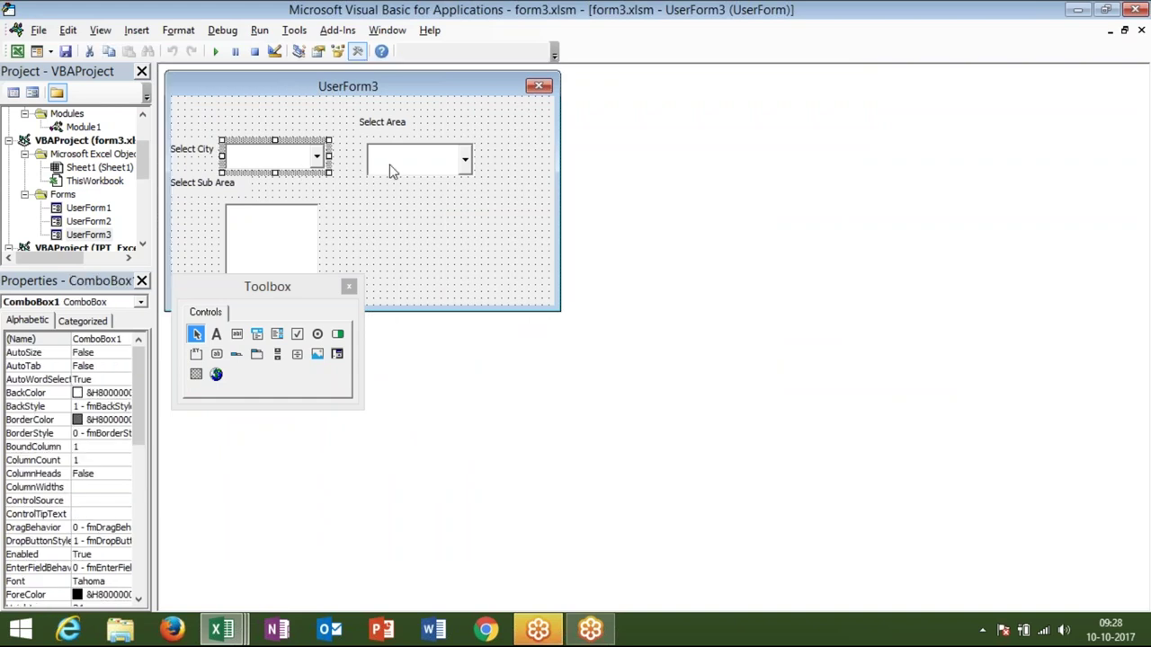
left_click(291, 171)
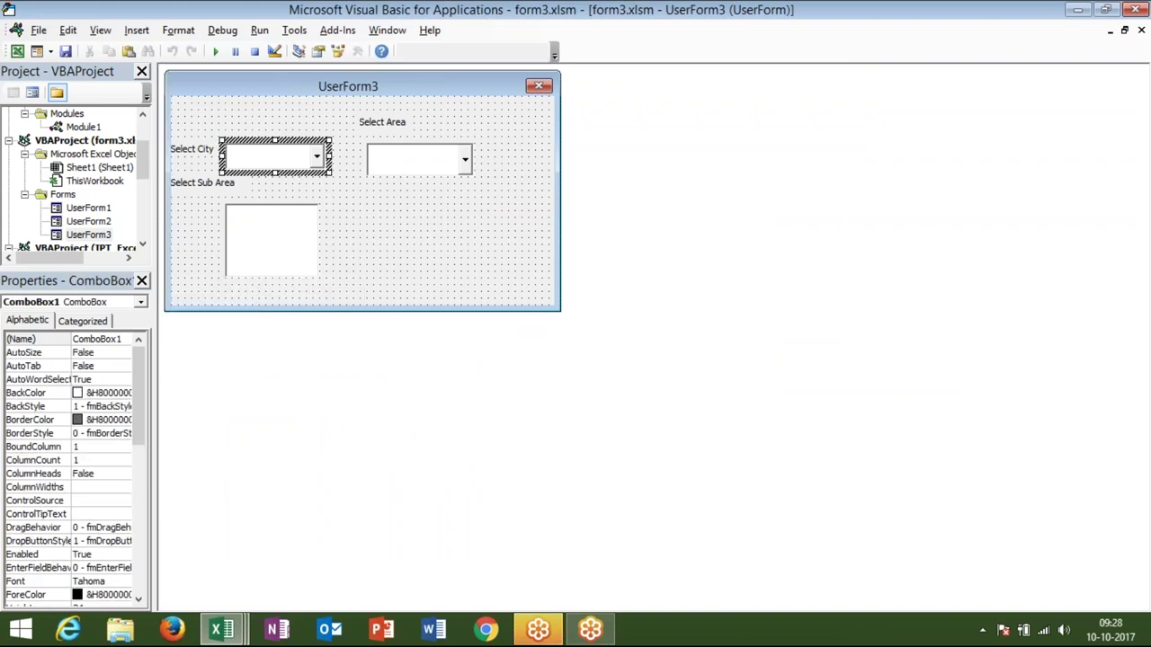
left_click(336, 184)
double_click(309, 170)
left_click(297, 163)
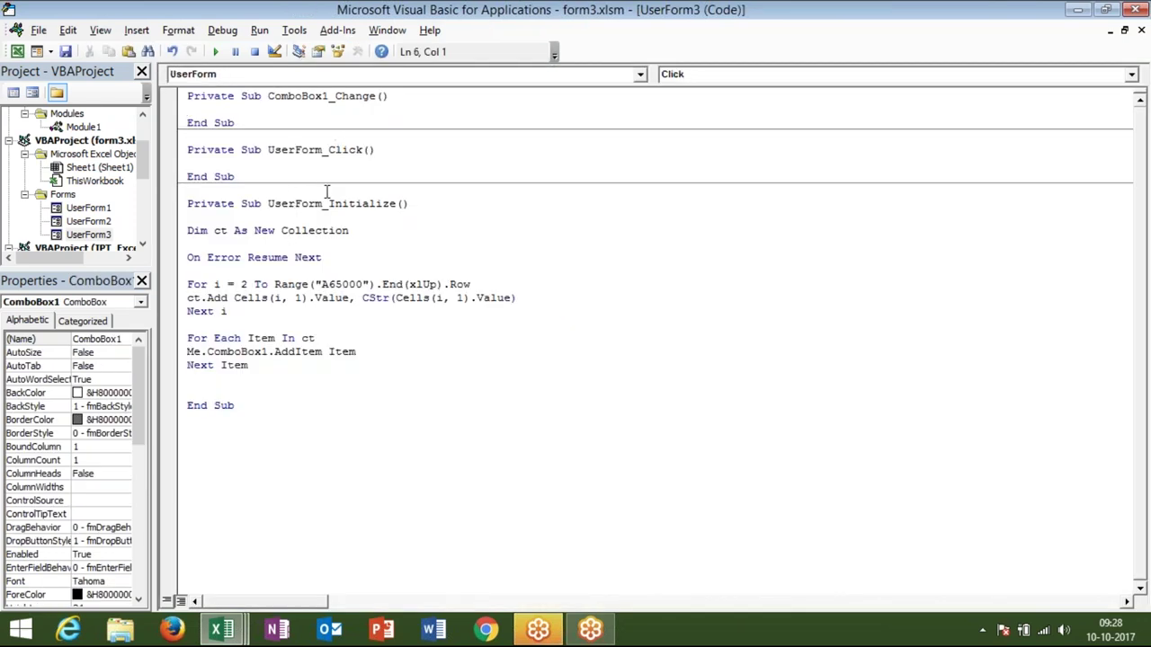
Delete UserForm_Click and paste the Initialize loop code into ComboBox1_Change
left_click_drag(268, 176, 192, 161)
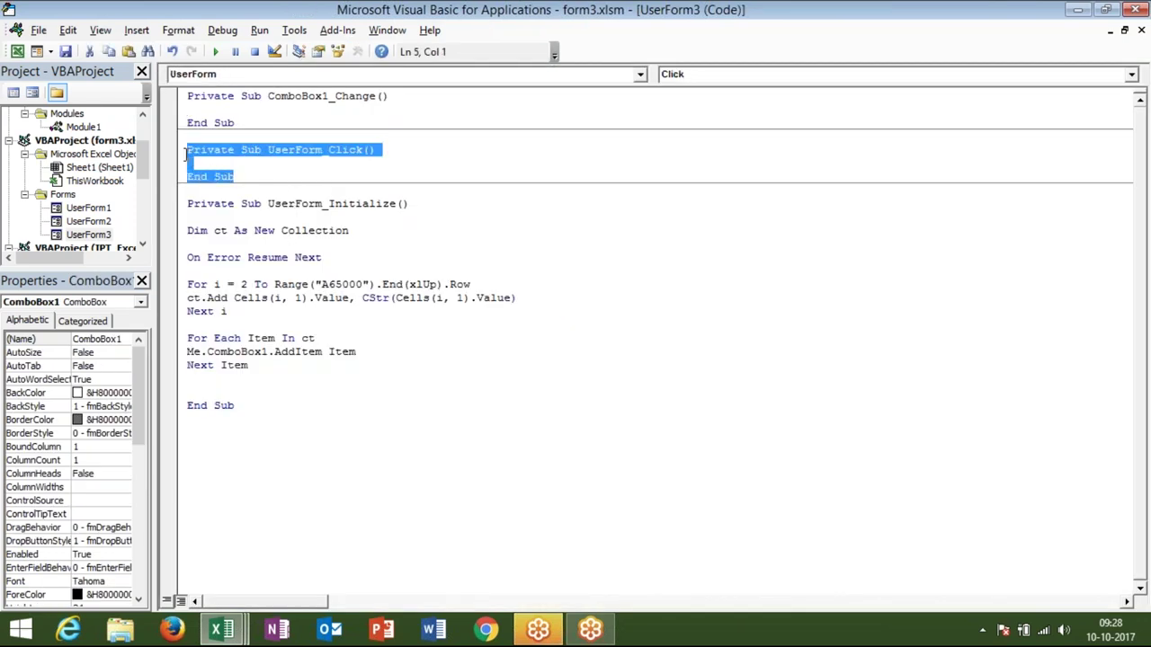
key("Delete")
left_click(253, 338)
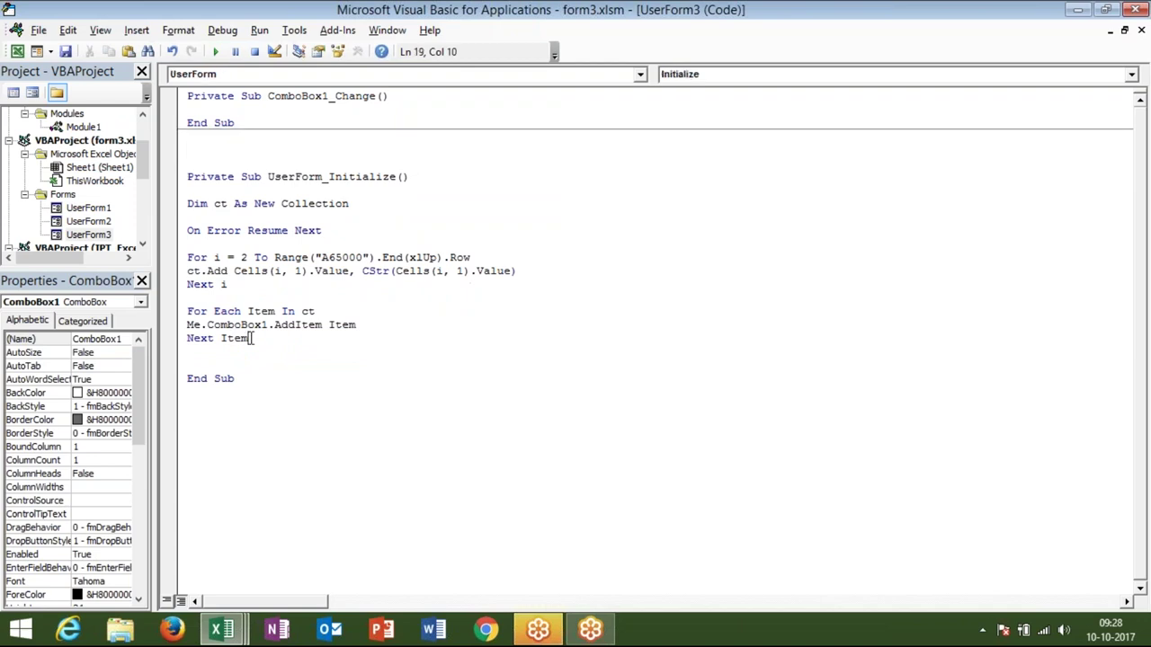
left_click_drag(253, 338, 183, 203)
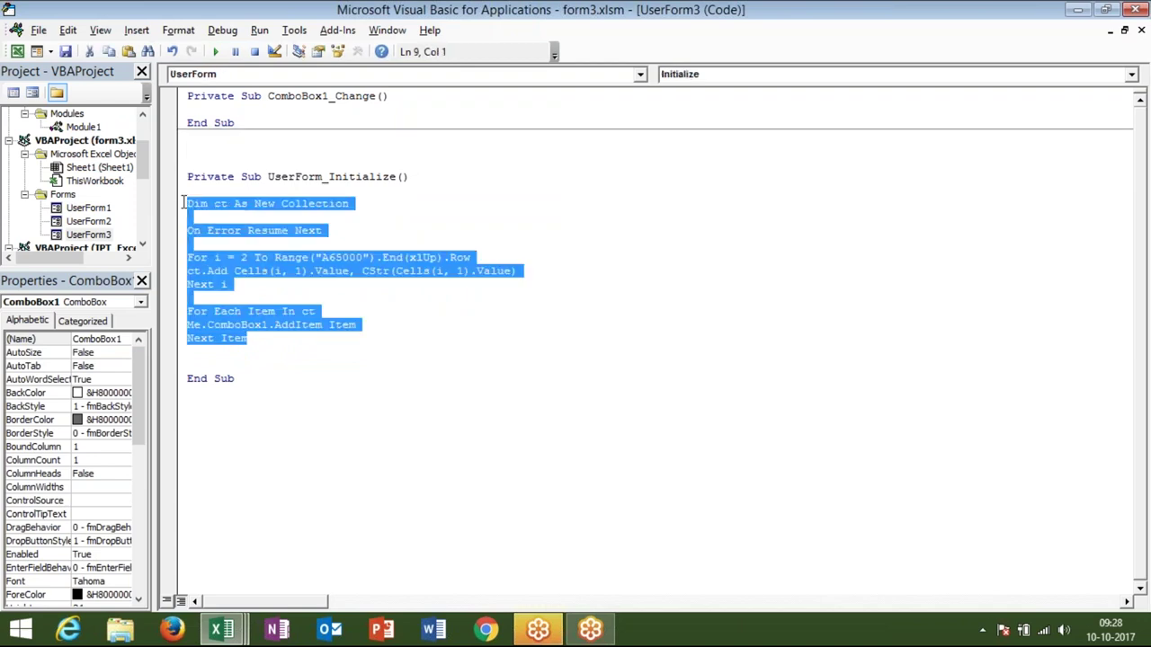
left_click(207, 109)
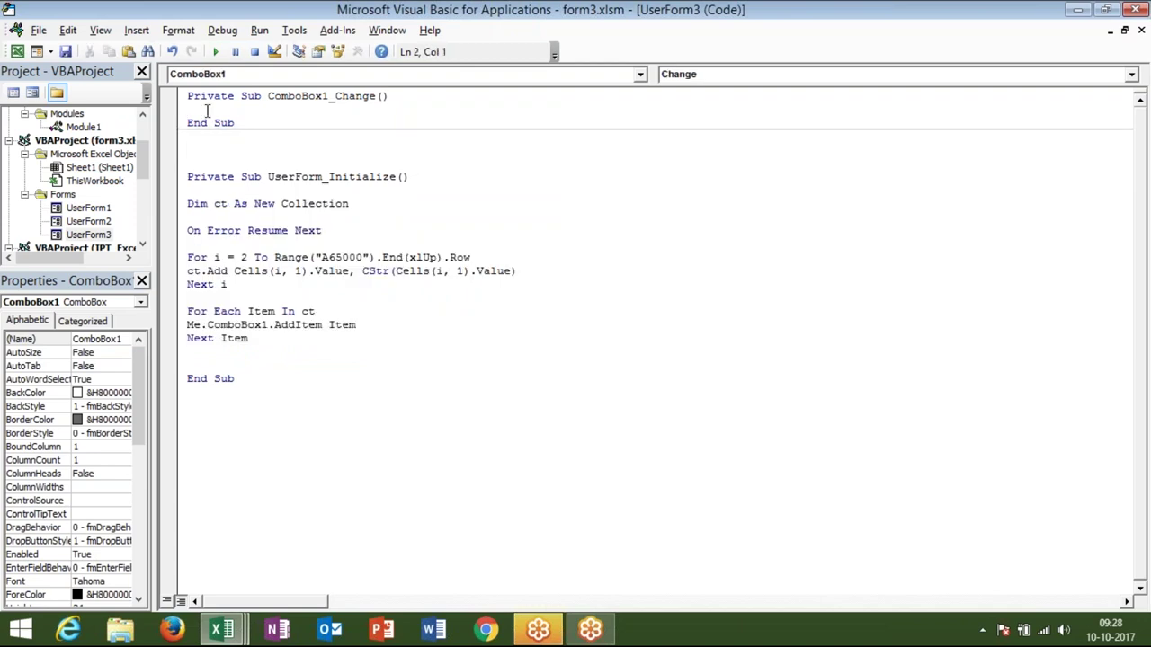
key("Return")
key("Return")
key("Up")
type("Dim ct As New Collection  On Error Resume Next  For i = 2 To Range(\"A65000\").End(xlUp).Row ct.Add Cells(i, 1).Value, CStr(Cells(i, 1).Value) Next i  For Each Item In ct Me.ComboBox1.AddItem Item Next Item")
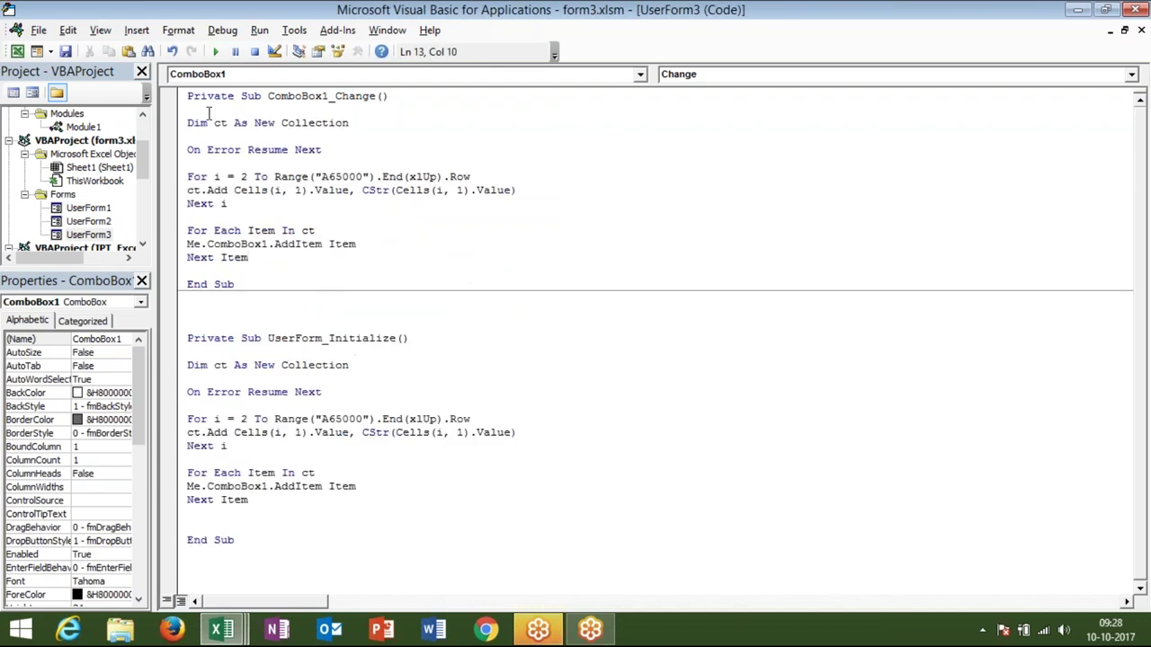
Wrap ct.Add with If Me.ComboBox1.Value = Cells(i,1).Value Then
left_click(188, 191)
key("Return")
key("Up")
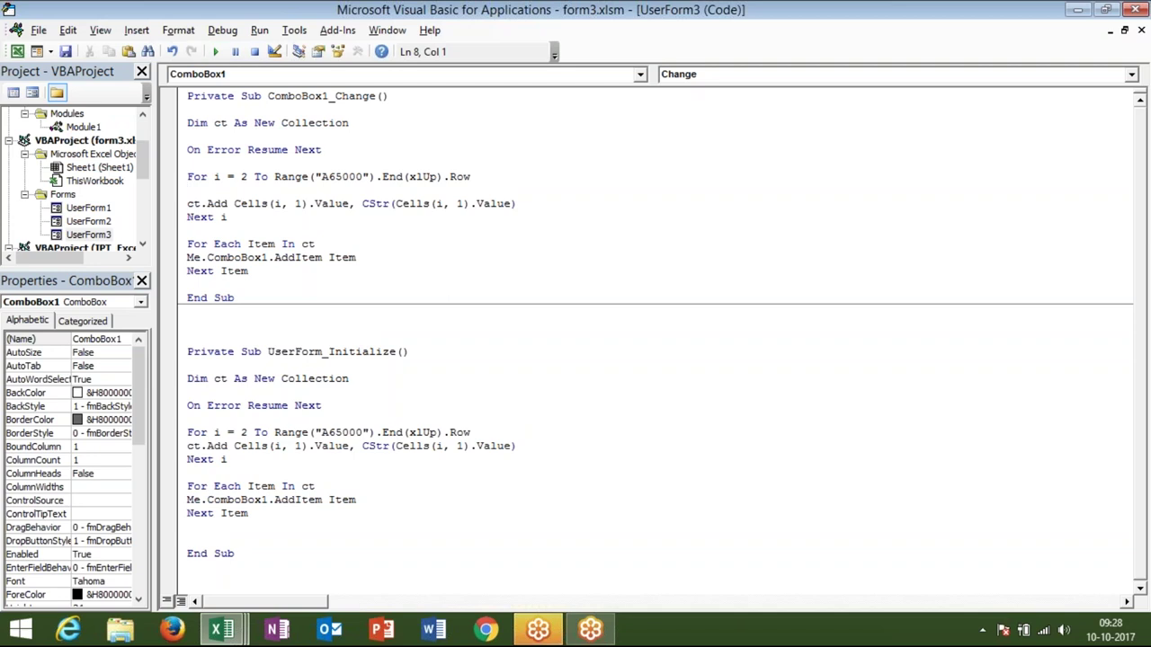
type("if ")
type("me.c")
key("BackSpace")
type("com")
key("Tab")
type(".")
type("v")
key("Tab")
type("=cells")
key("BackSpace")
key("BackSpace")
type("ls")
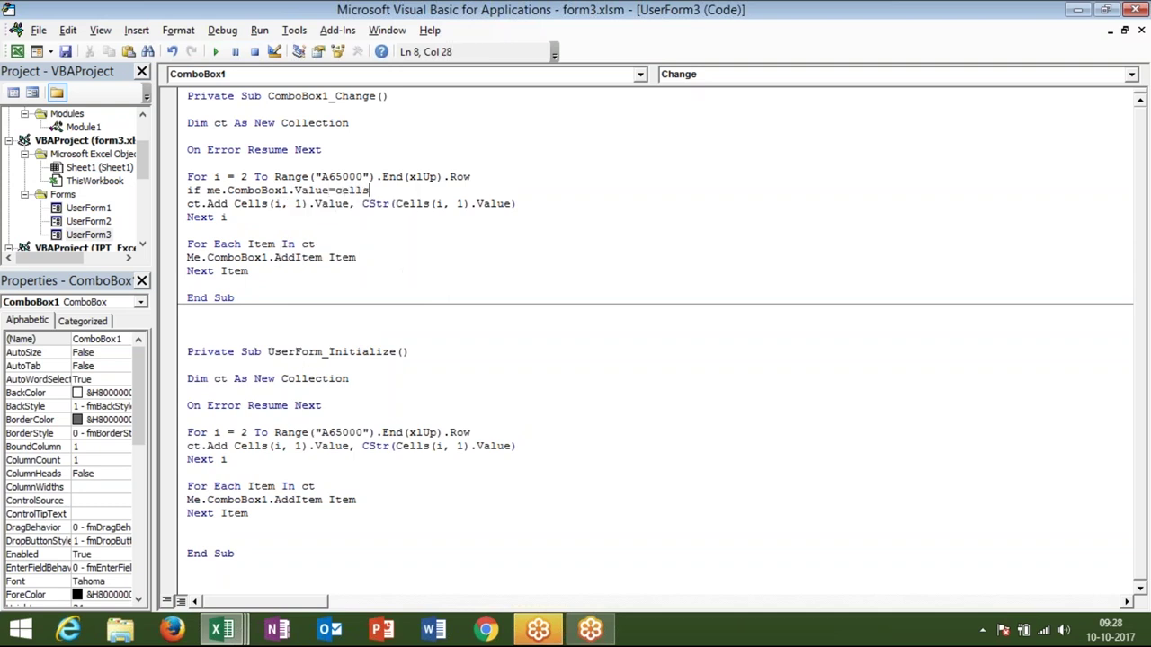
type("(i,1).value")
left_click(236, 223)
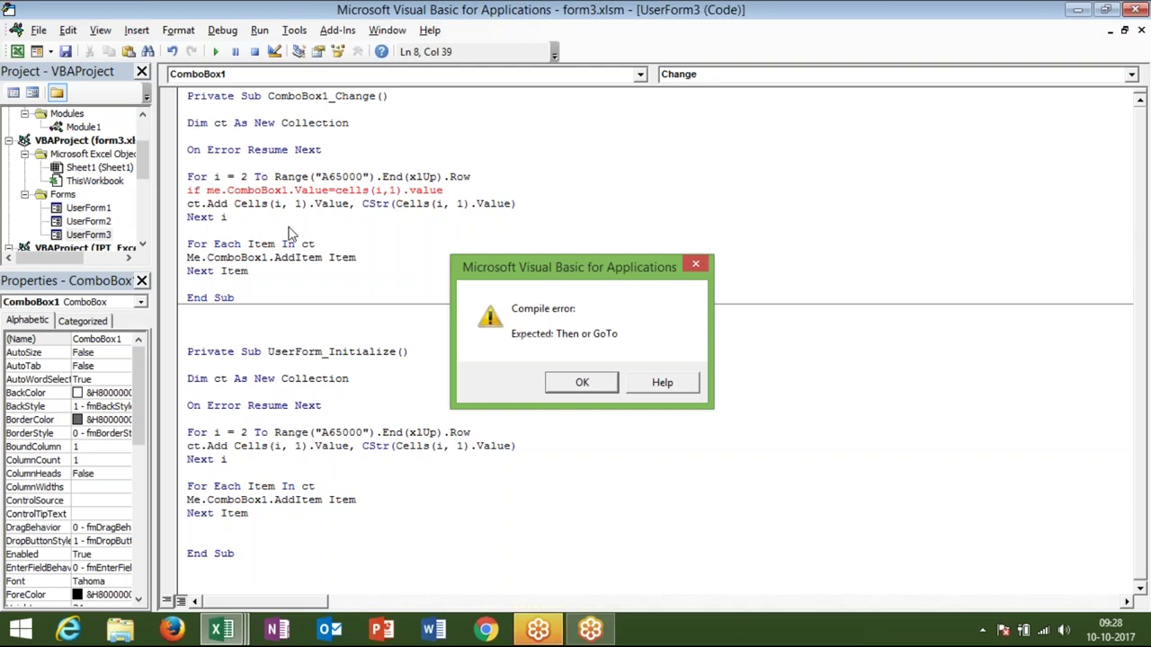
key("Return")
type("then")
left_click(321, 257)
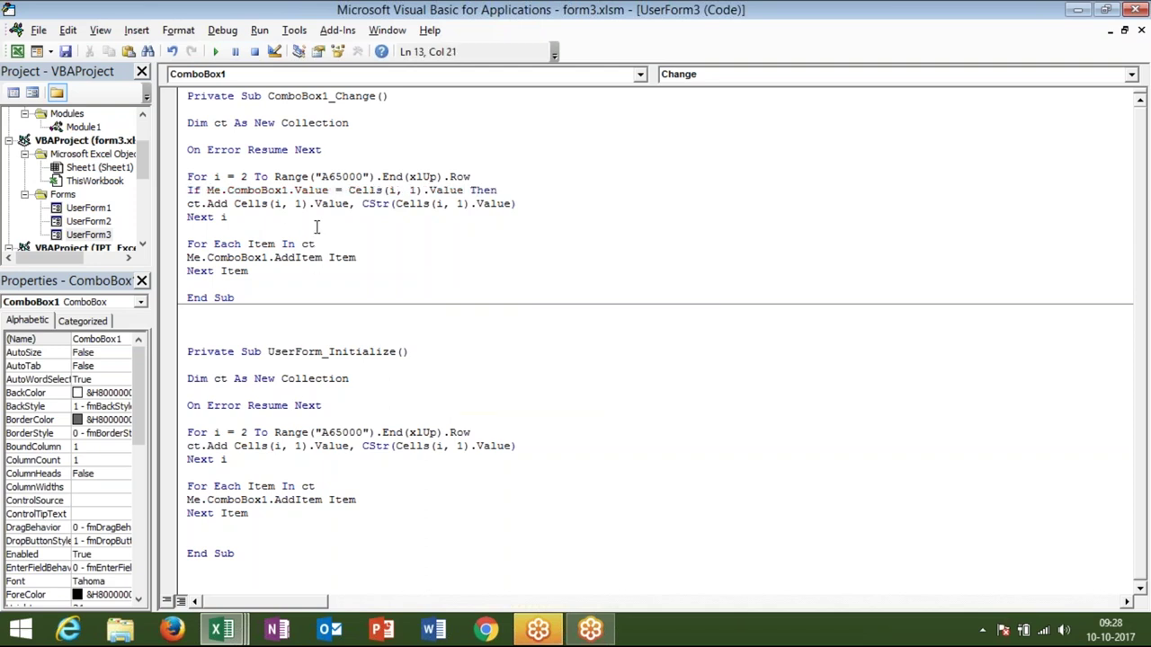
Change the added value and collection key to read column 2 instead of column 1
left_click(302, 205)
key("BackSpace")
type("2")
left_click(461, 204)
key("BackSpace")
type("2")
Add End If on a new line above Next i
left_click(391, 240)
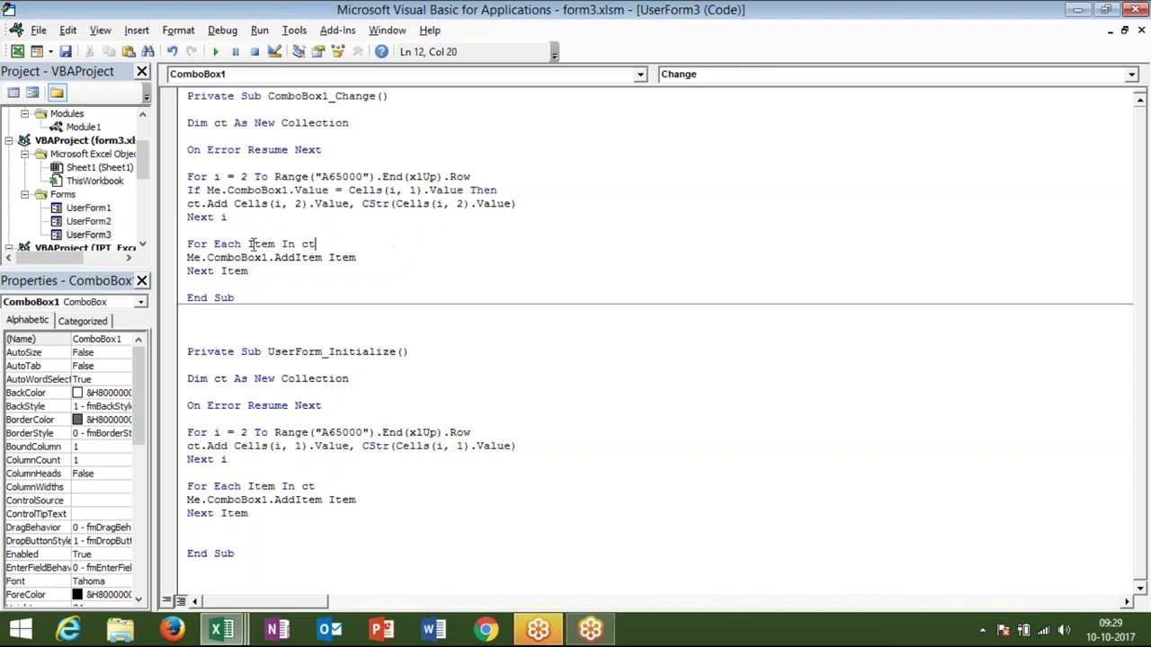
left_click(191, 217)
key("Home")
key("Return")
key("Up")
type("end if")
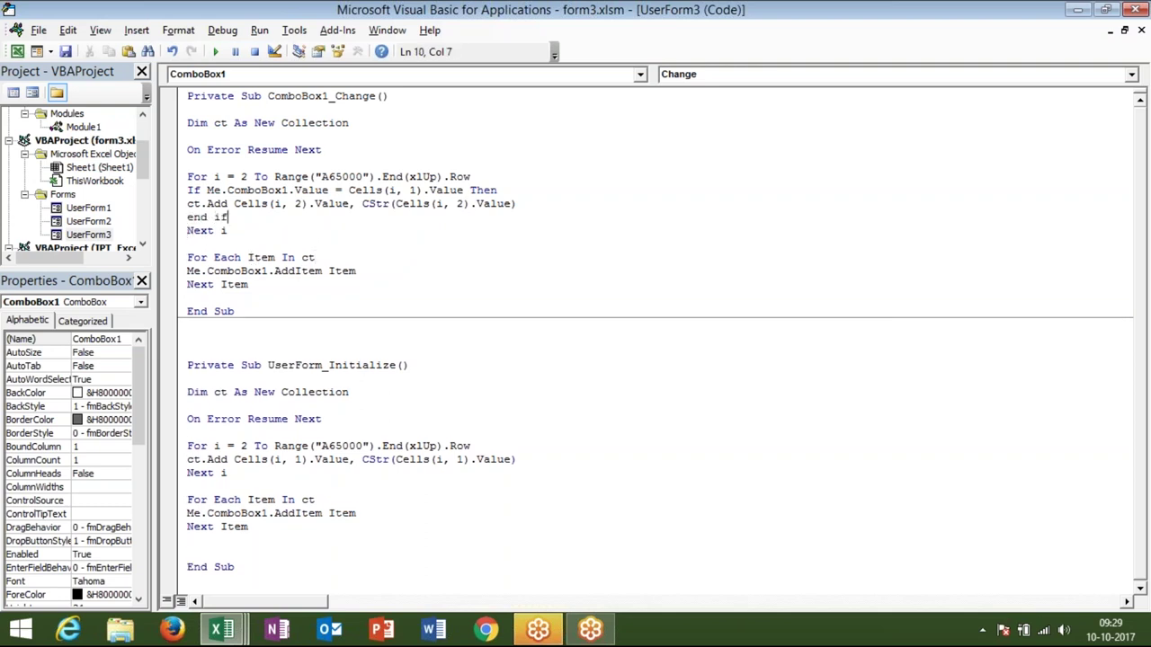
left_click(204, 258)
left_click(274, 259)
Change the AddItem target from ComboBox1 to ComboBox2
left_click(267, 270)
key("BackSpace")
type("2")
left_click(287, 317)
left_click(285, 232)
Run UserForm3, choose Pune as the city and view its area list
left_click(215, 51)
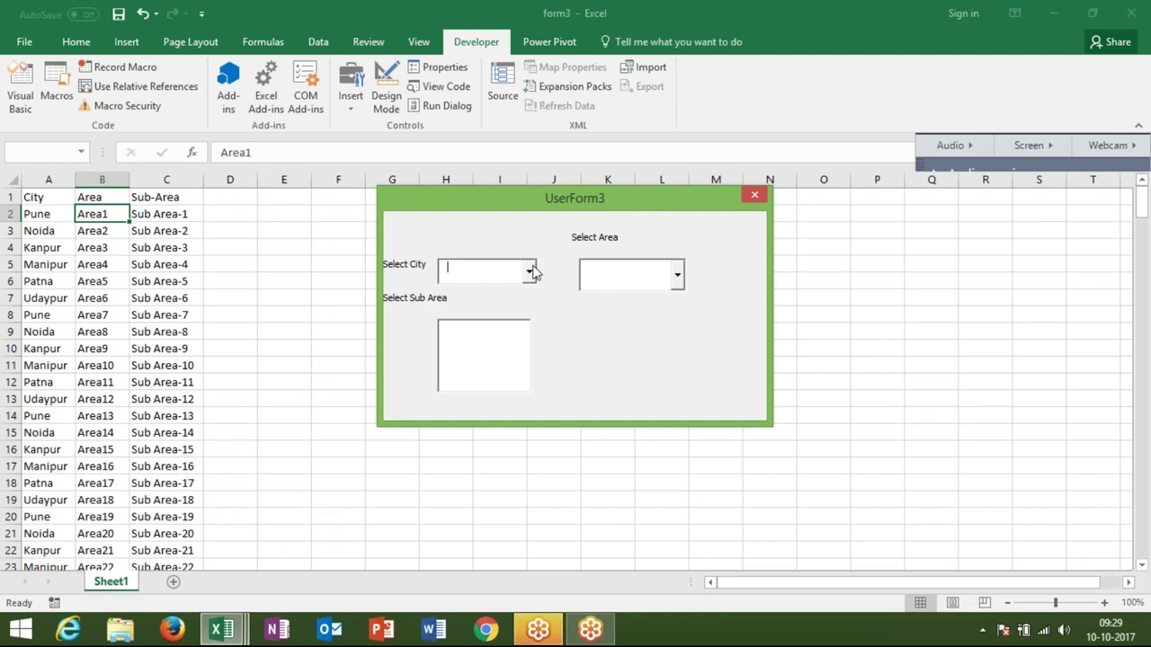
left_click(531, 272)
left_click(526, 293)
left_click(675, 283)
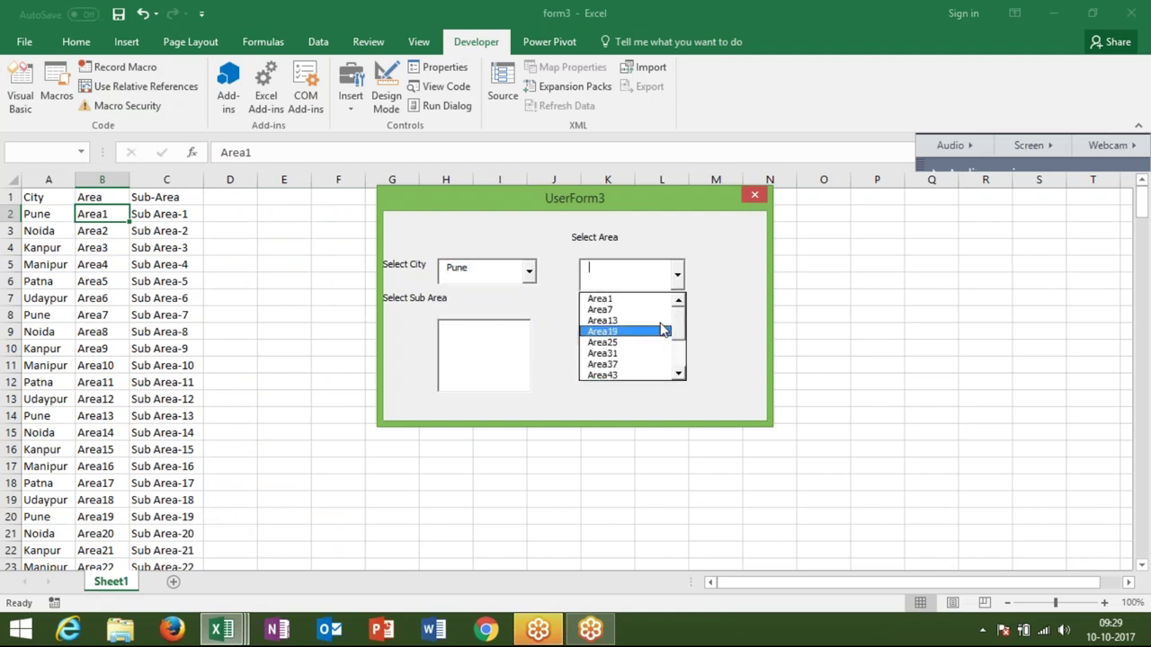
left_click(556, 307)
left_click(664, 279)
left_click(663, 279)
Switch the city to Noida and inspect the area list, which still includes Pune's areas
left_click(531, 277)
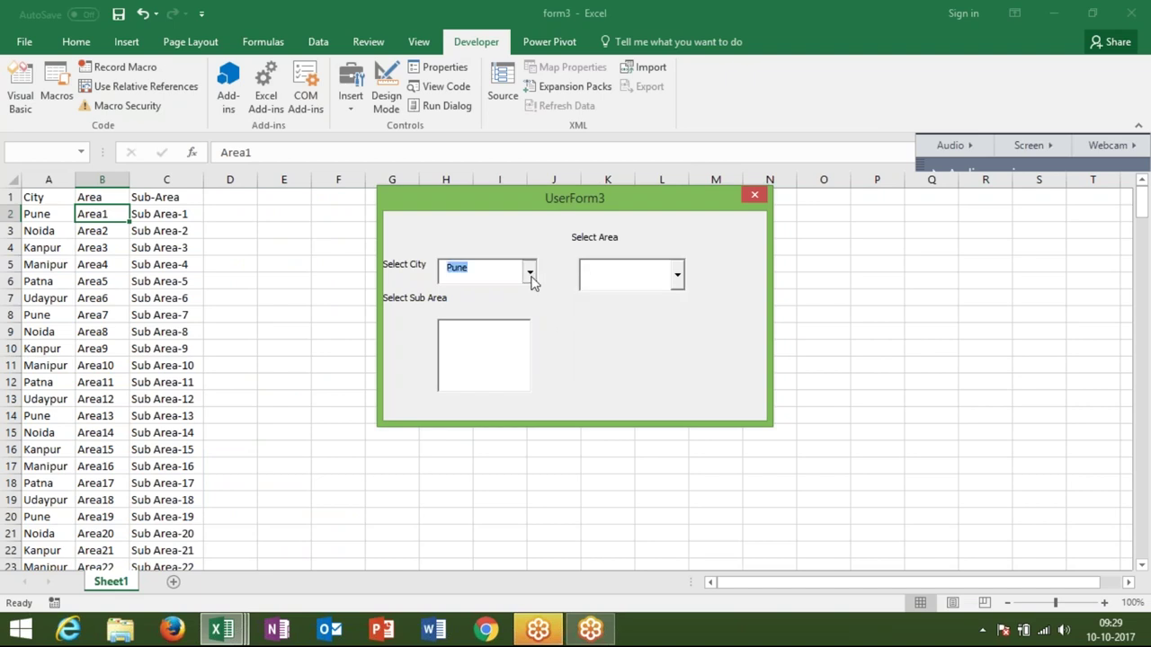
left_click(533, 305)
left_click(678, 284)
left_click_drag(680, 312, 683, 346)
Close the running form and bring up the ComboBox1_Change code
left_click(755, 195)
key("alt+Tab")
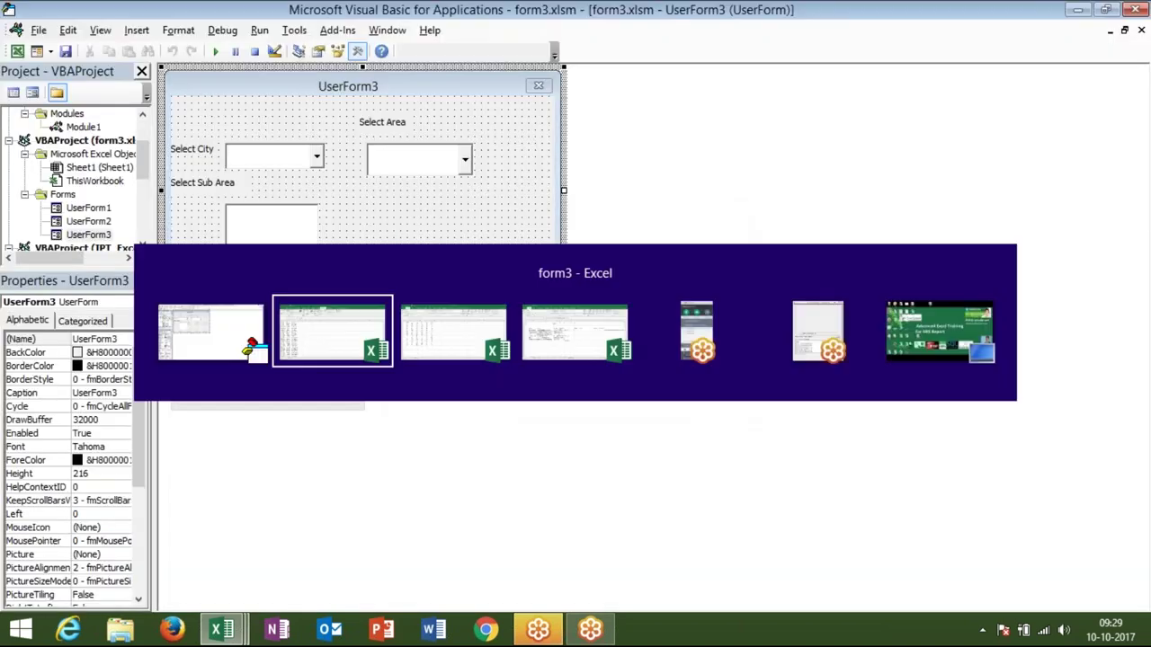
key("alt+Tab")
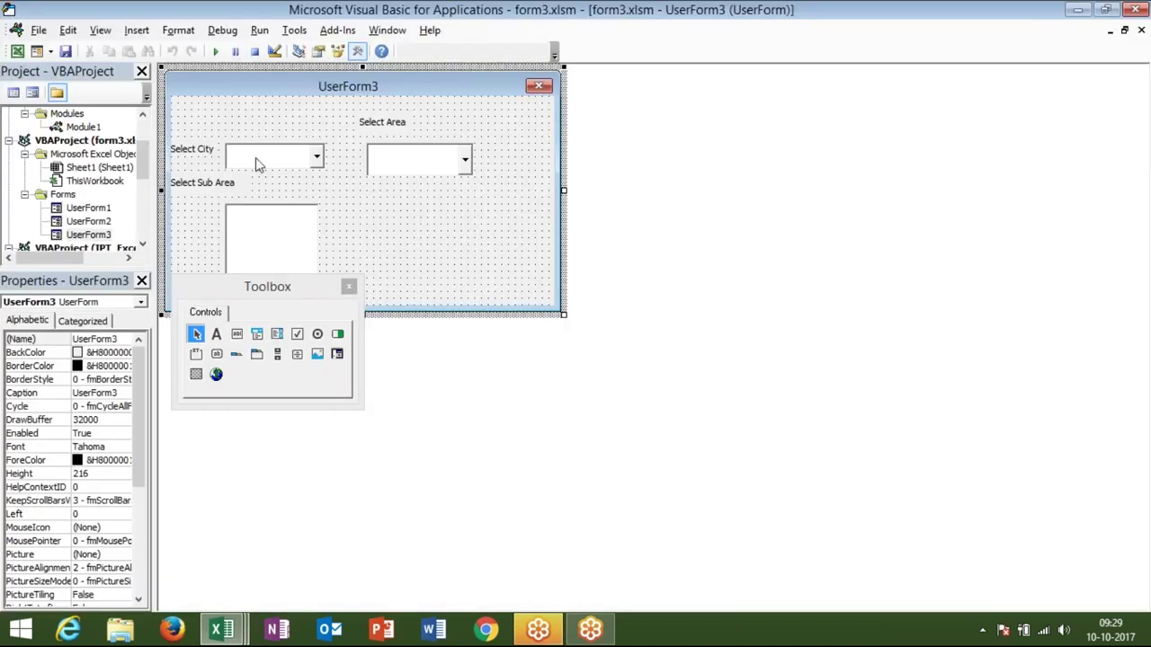
double_click(259, 162)
left_click_drag(287, 289, 188, 137)
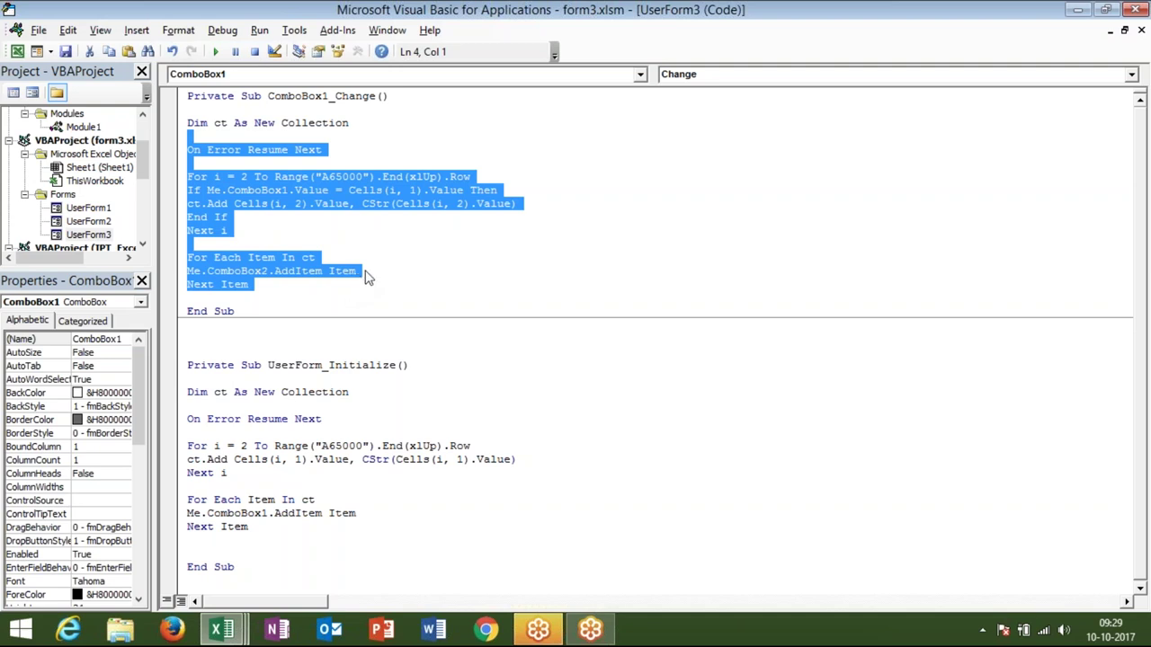
left_click(270, 164)
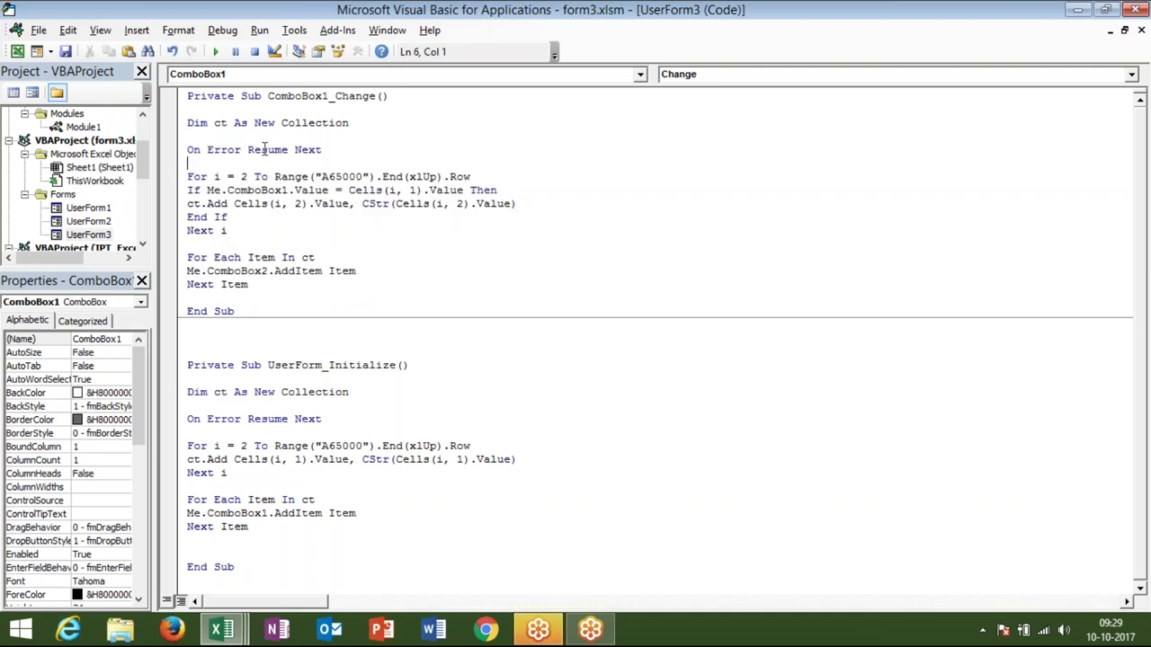
Insert Me.ComboBox2.Clear as the first line of ComboBox1_Change and rerun UserForm3
left_click(217, 110)
key("Return")
key("Up")
type("m")
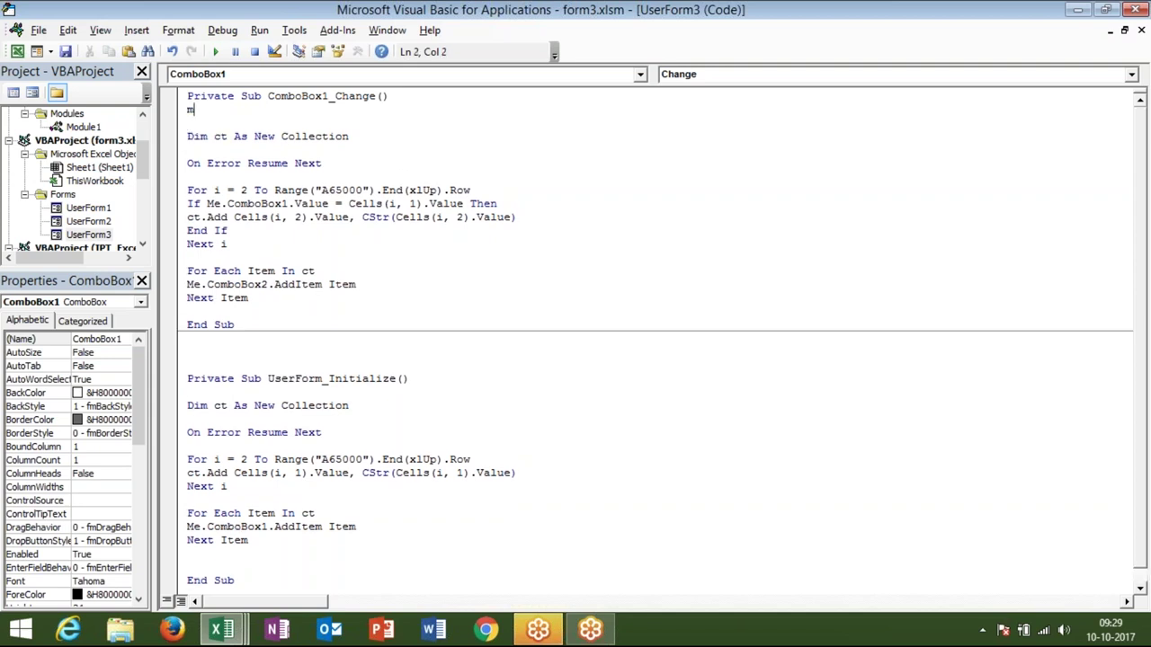
type("e.co")
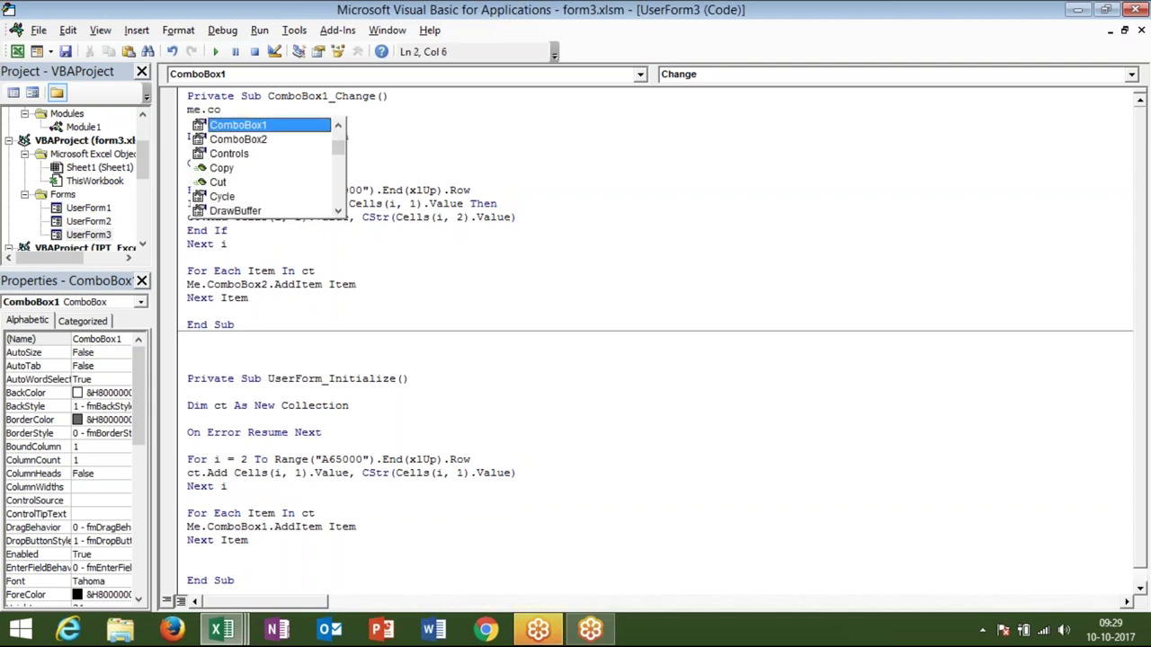
key("Down")
key("Tab")
type(".c")
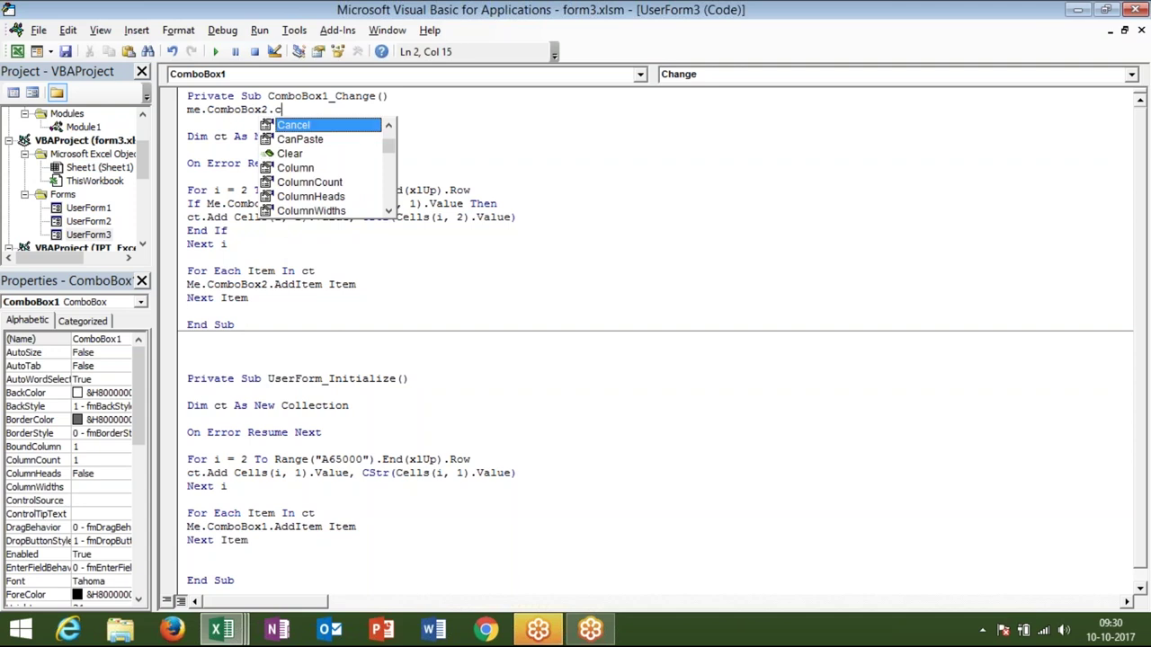
type("l")
key("Tab")
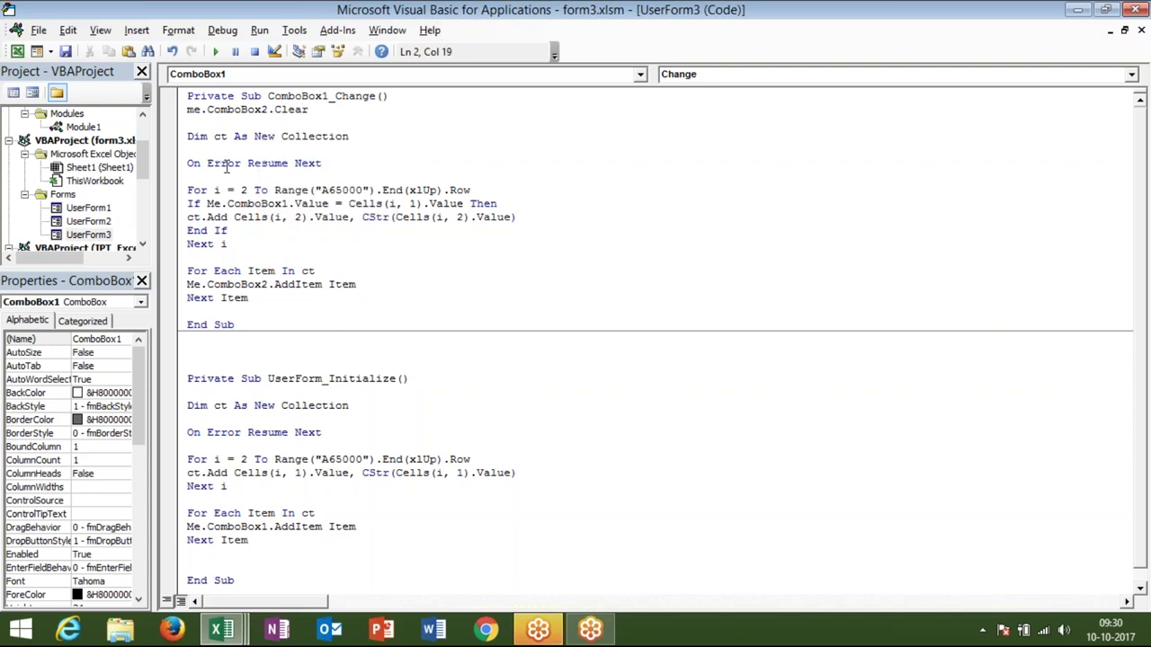
left_click(220, 52)
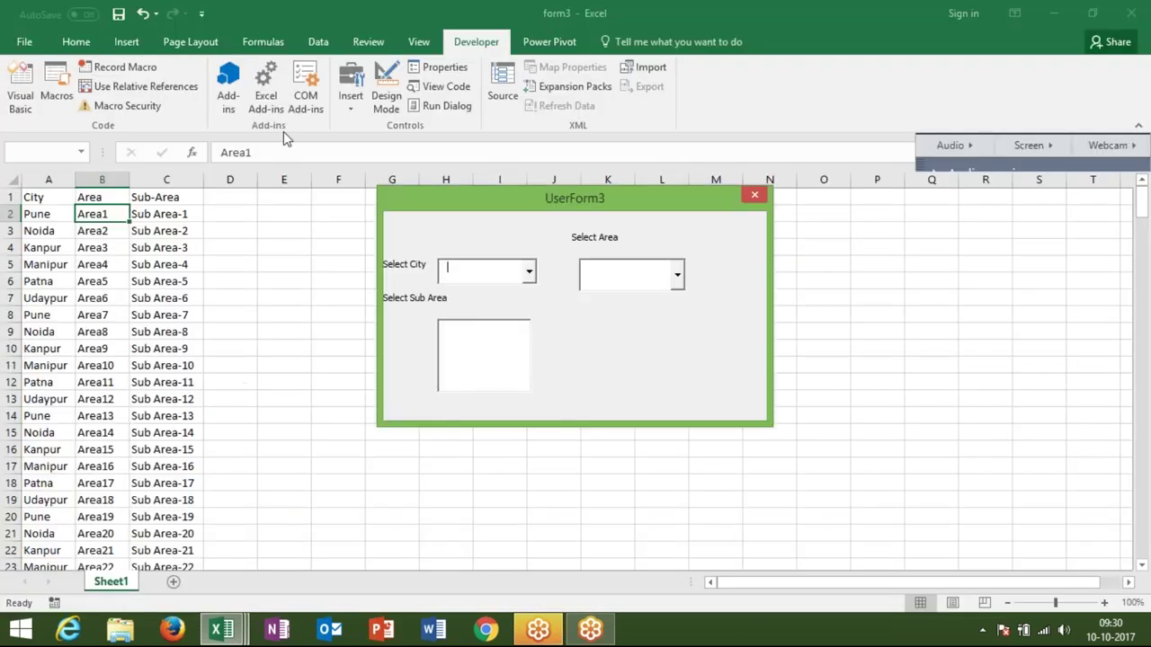
Pick Pune then Noida, confirm the Area list shows only Noida's areas, and close the form
left_click(528, 274)
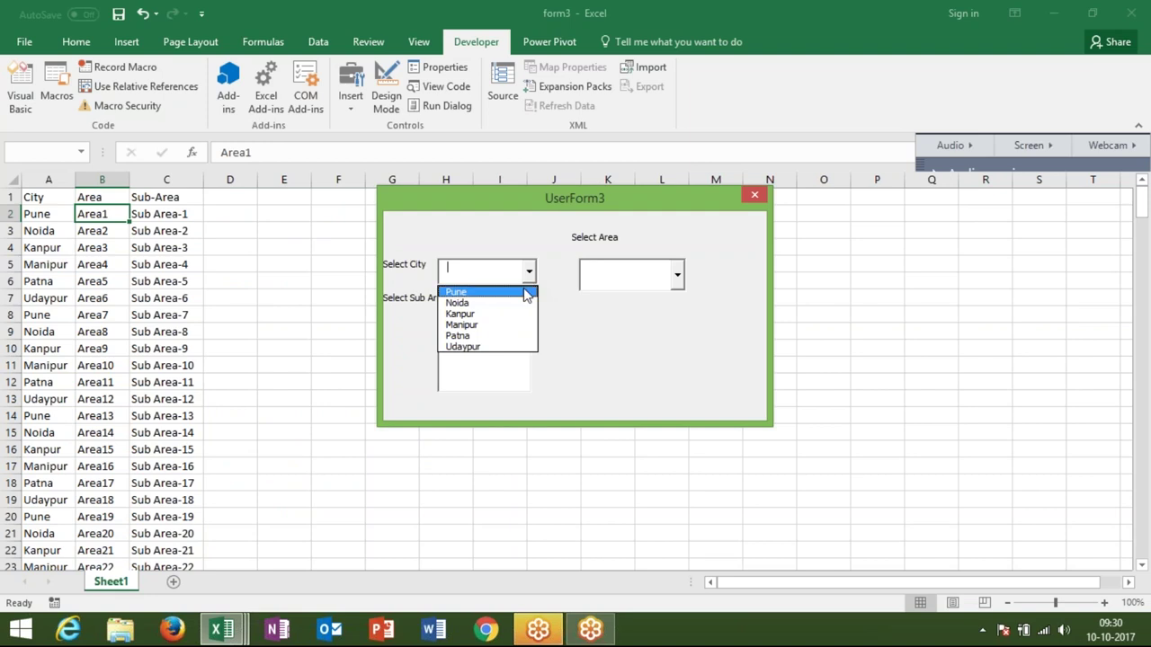
left_click(525, 293)
left_click(680, 284)
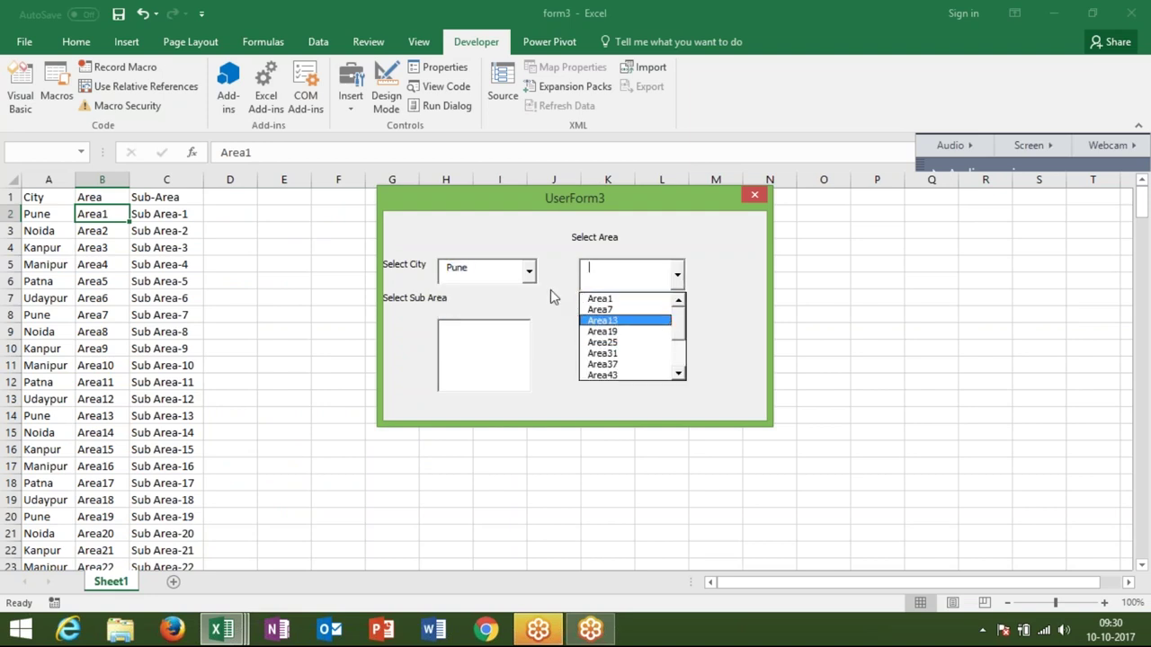
left_click(530, 273)
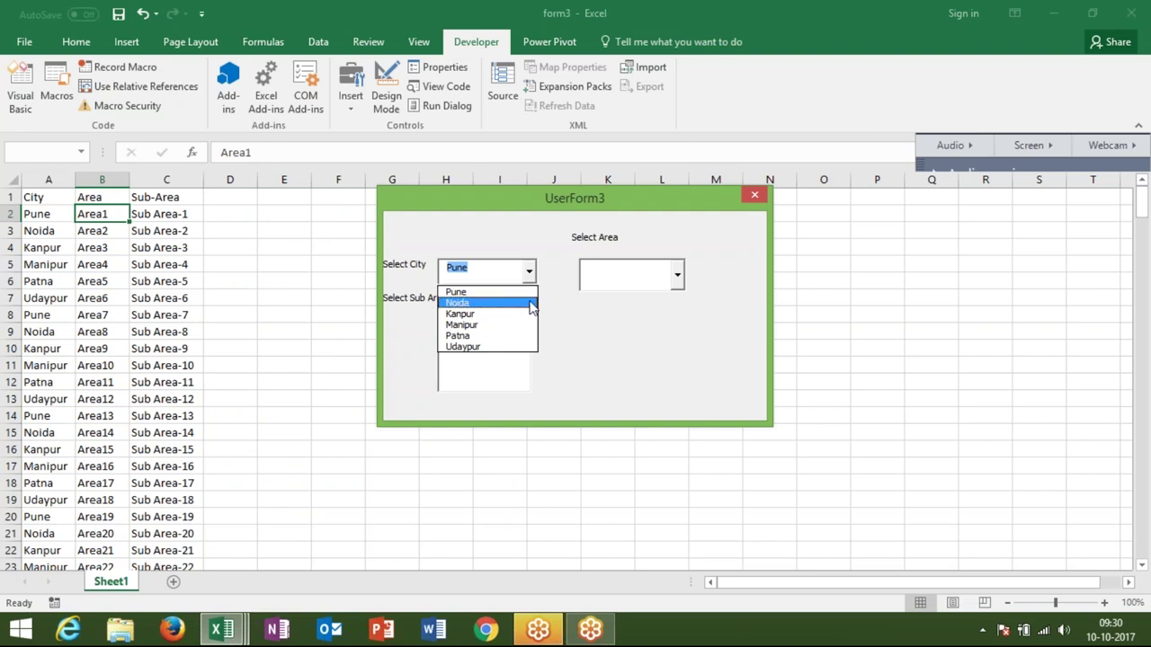
left_click(531, 304)
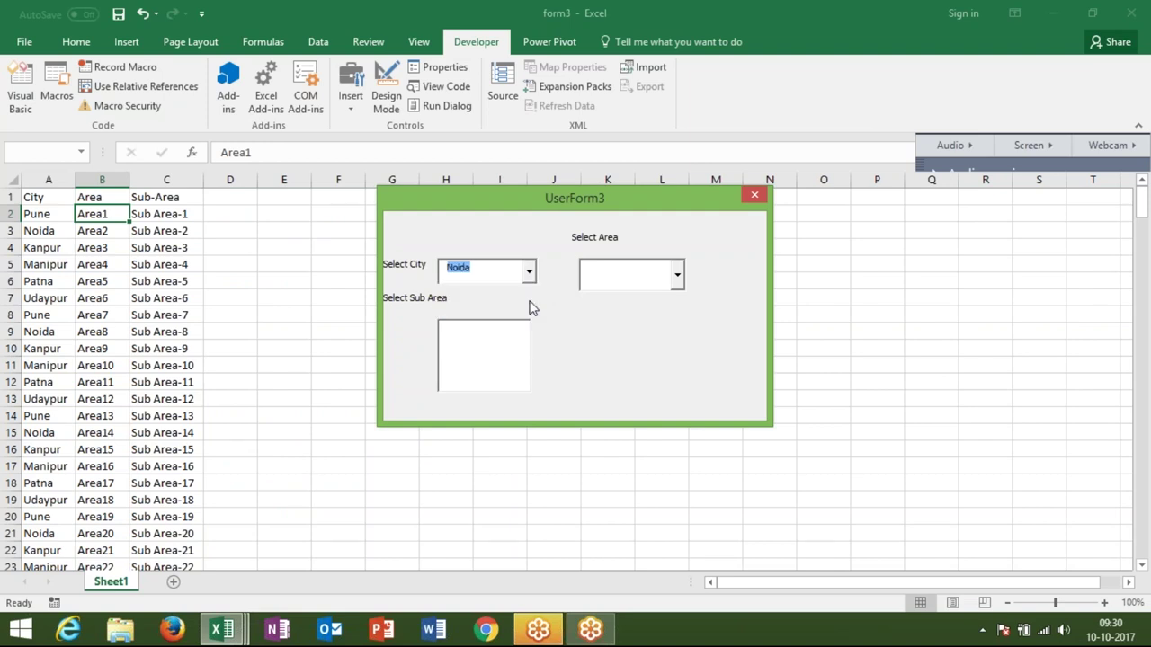
left_click(677, 276)
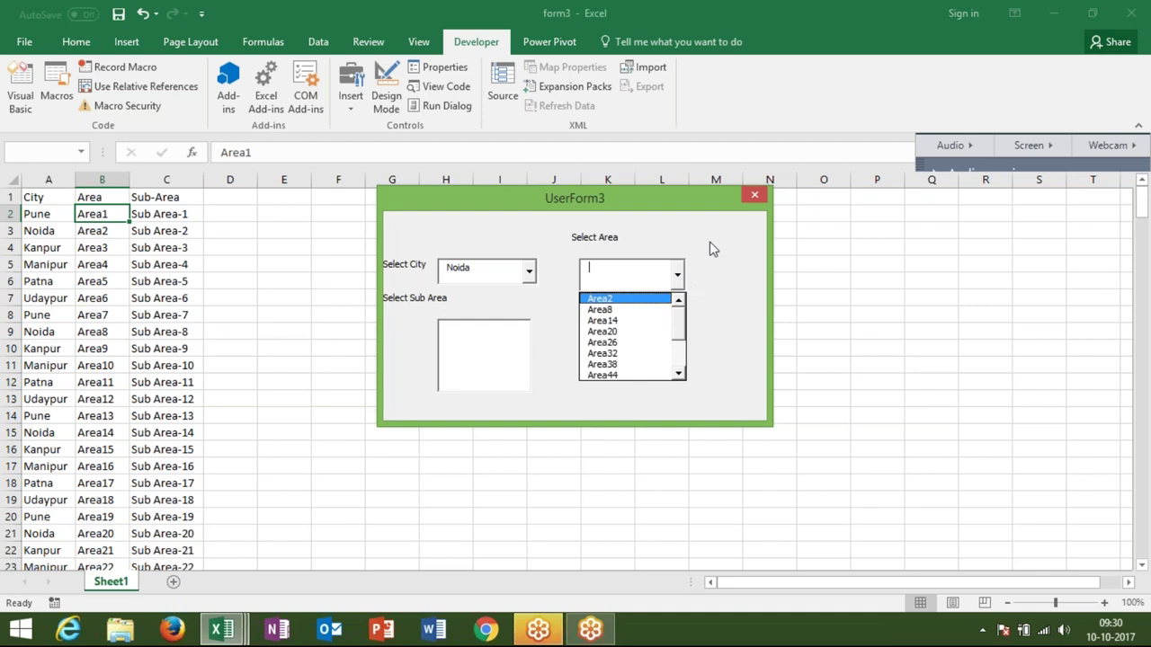
left_click(753, 196)
left_click(753, 196)
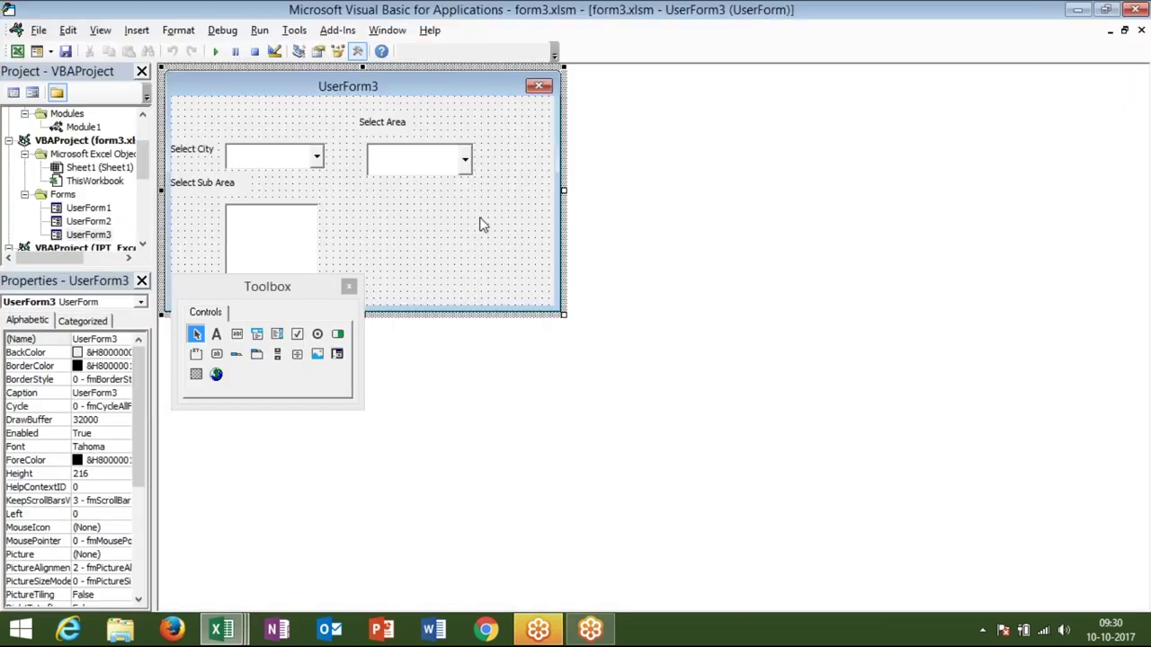
Create the ComboBox2_Change handler from the Area box, undoing an unwanted paste
left_click(391, 160)
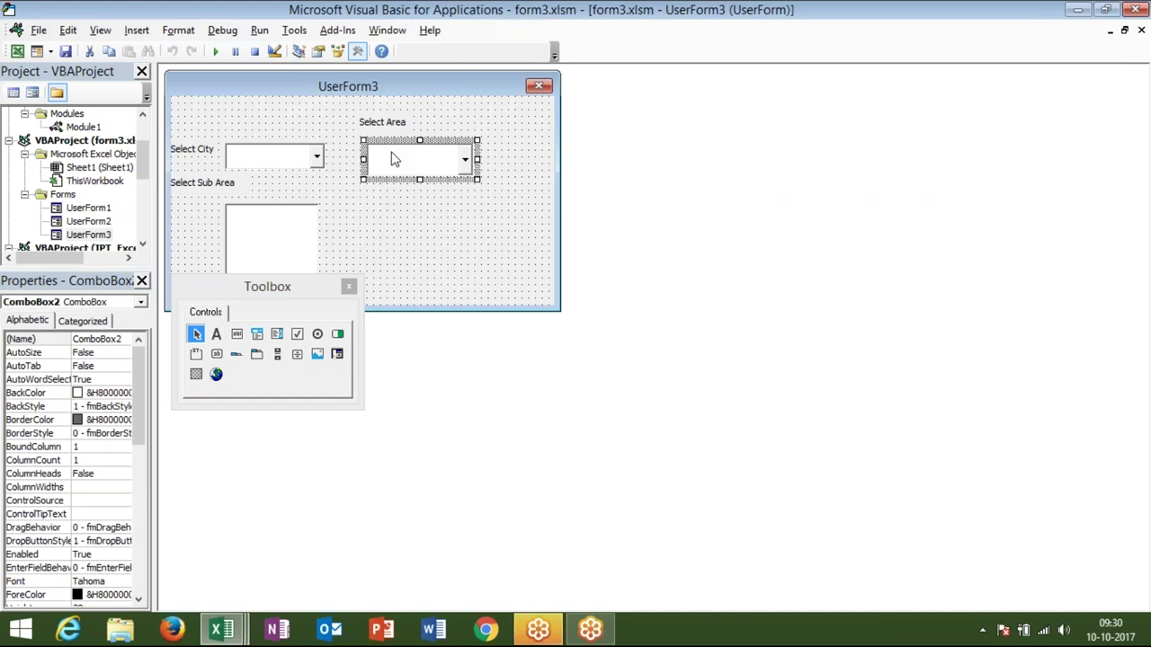
left_click(391, 160)
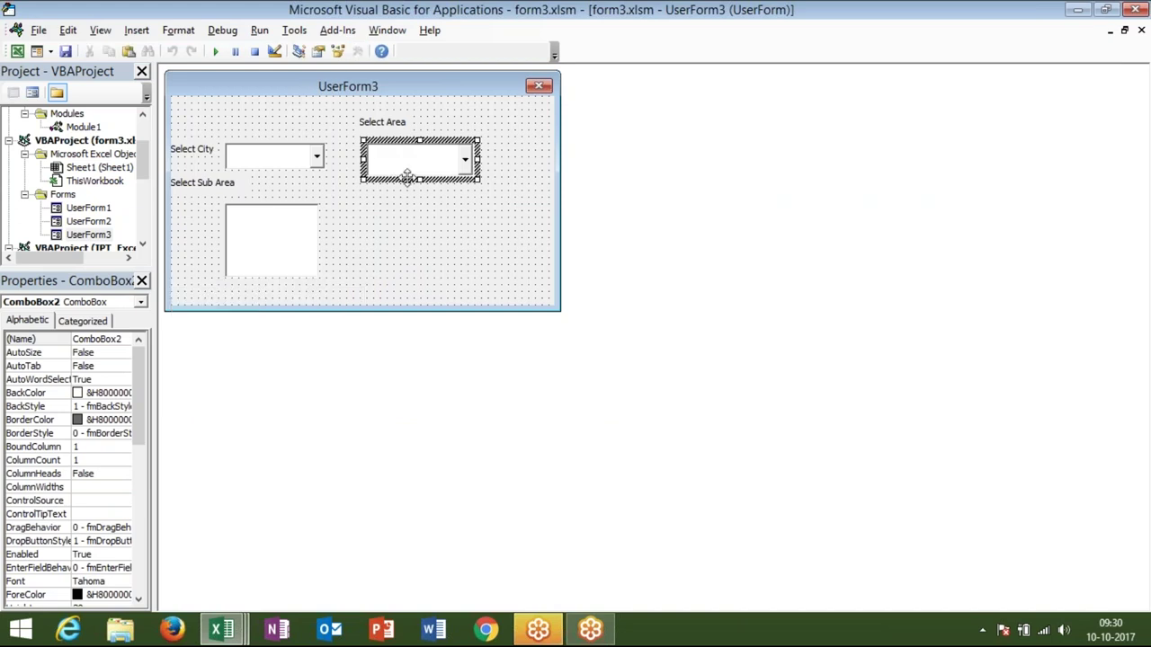
double_click(408, 177)
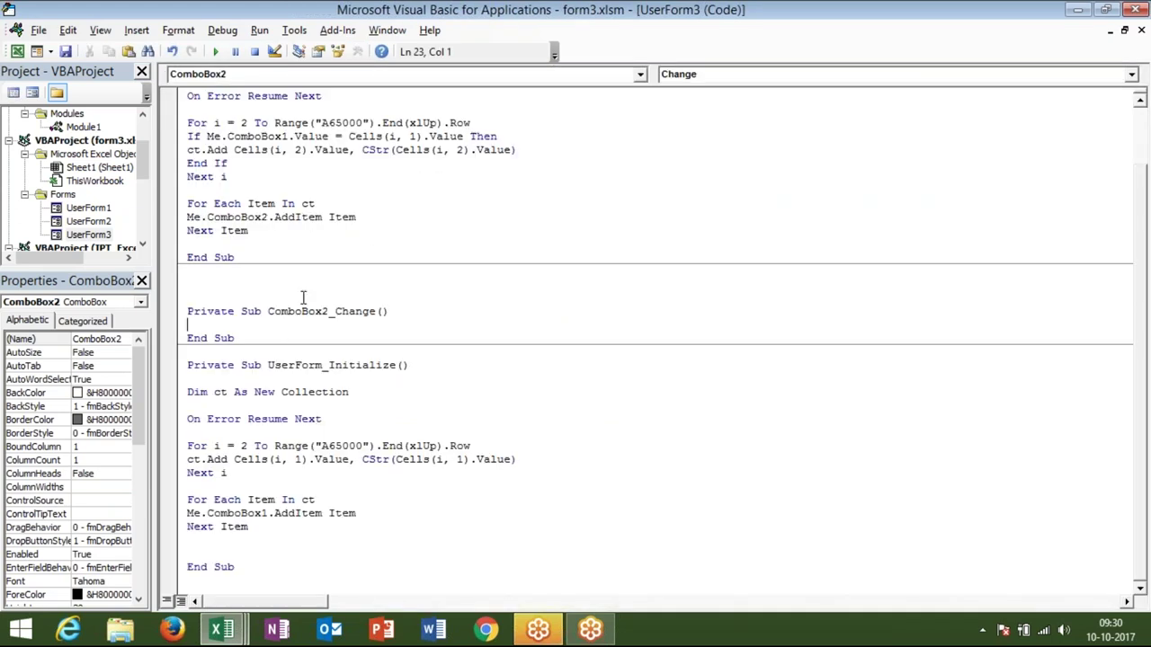
type("Dim ct As New Collection  On Error Resume Next  For i = 2 To Range(\"A65000\").End(xlUp).Row ct.Add Cells(i, 1).Value, CStr(Cells(i, 1).Value) Next i  For Each Item In ct Me.ComboBox1.AddItem Item Next Item")
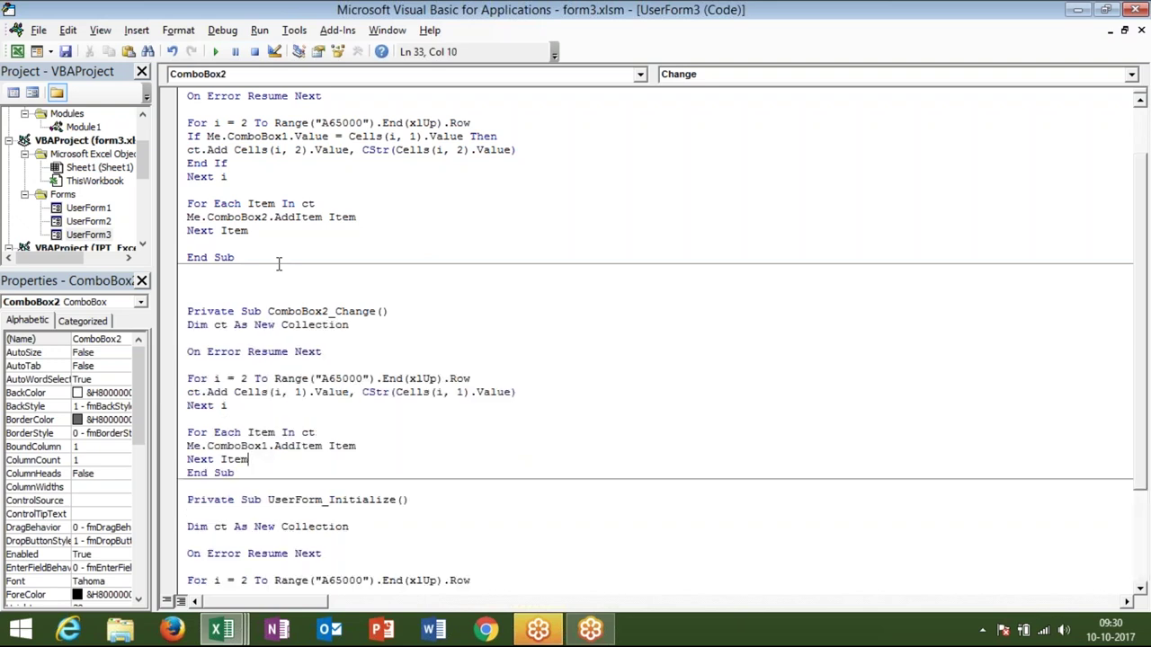
key("ctrl+a")
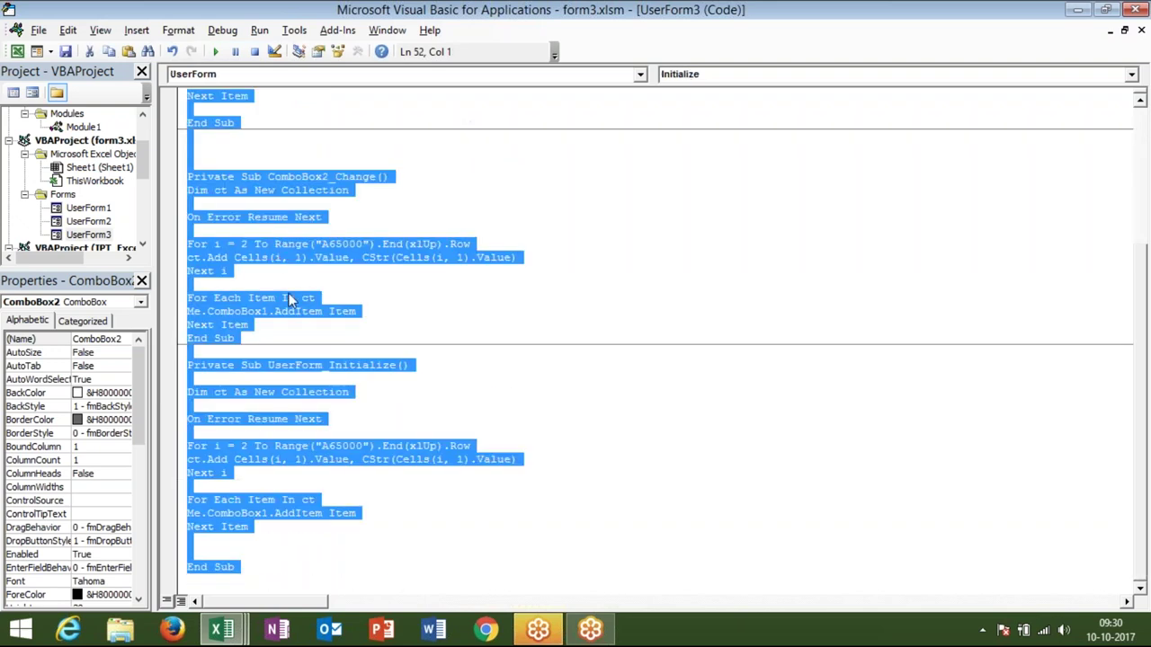
key("ctrl+z")
Copy the ComboBox1_Change body into the new ComboBox2_Change handler
left_click(271, 241)
left_click_drag(272, 241, 181, 99)
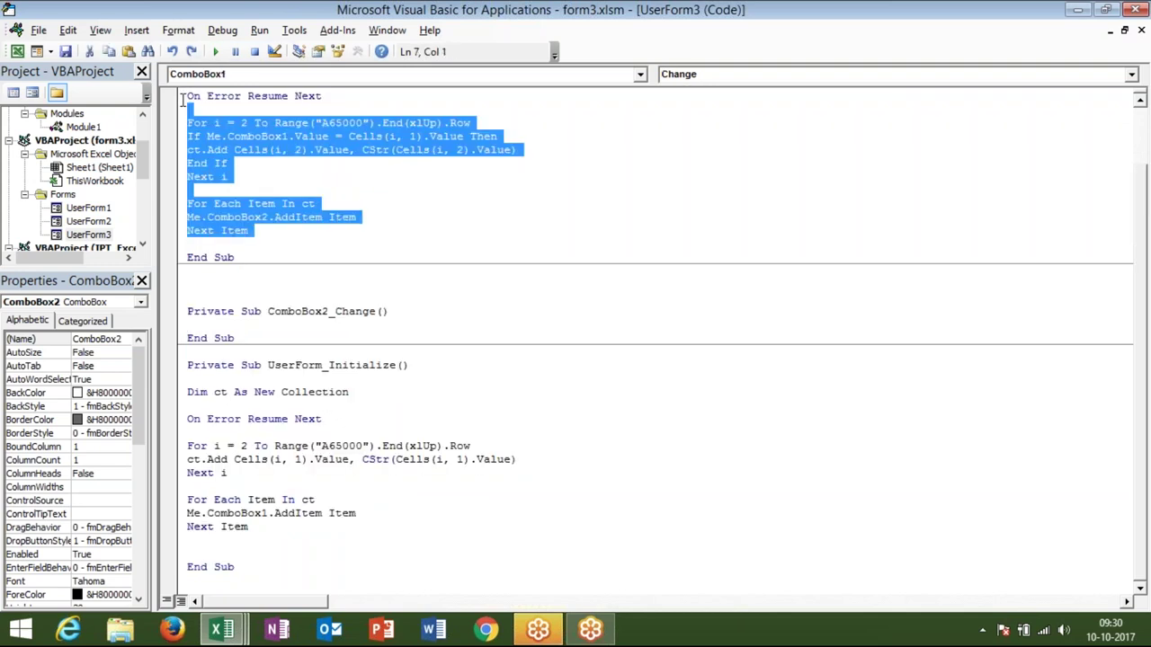
left_click_drag(182, 99, 186, 110)
key("ctrl+c")
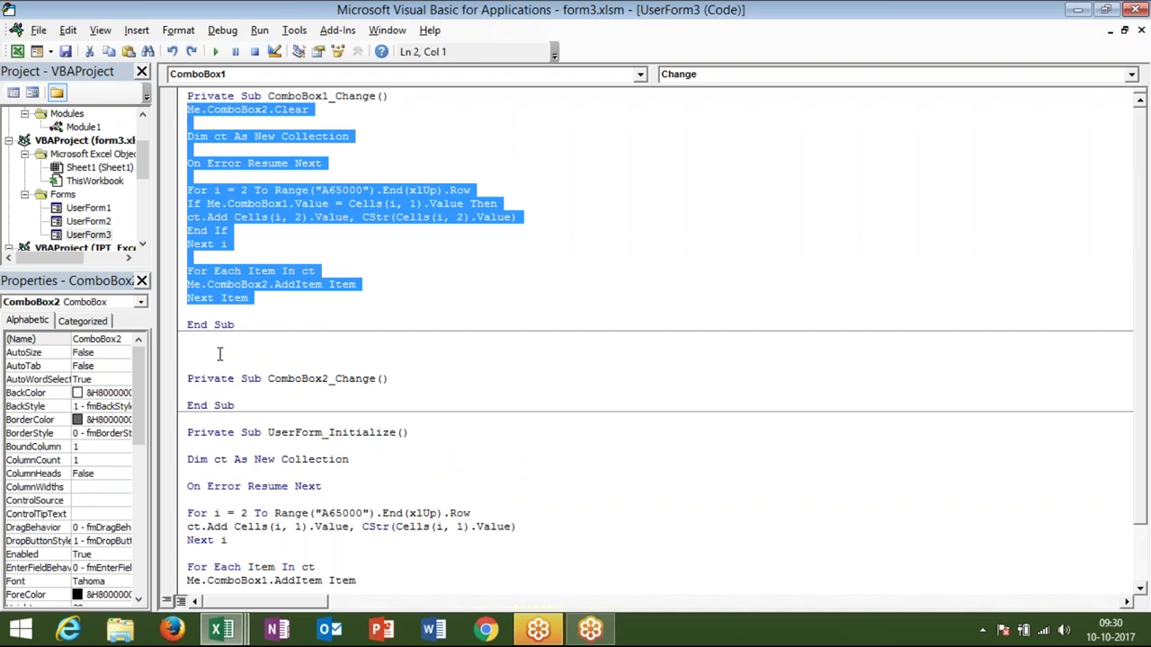
left_click(210, 393)
key("ctrl+v")
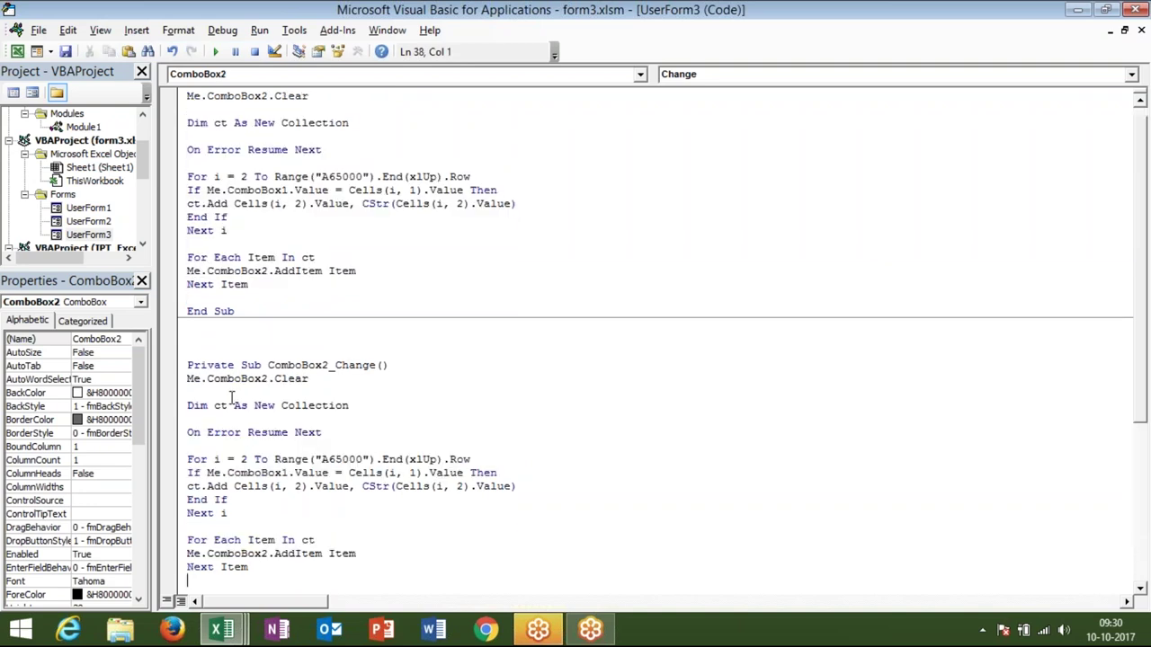
left_click(263, 379)
Make the If condition check ComboBox1 and add 'And Me.ComboBox2.Value = Cells(i, 2).Value'
key("Delete")
type("3")
left_click(289, 473)
key("BackSpace")
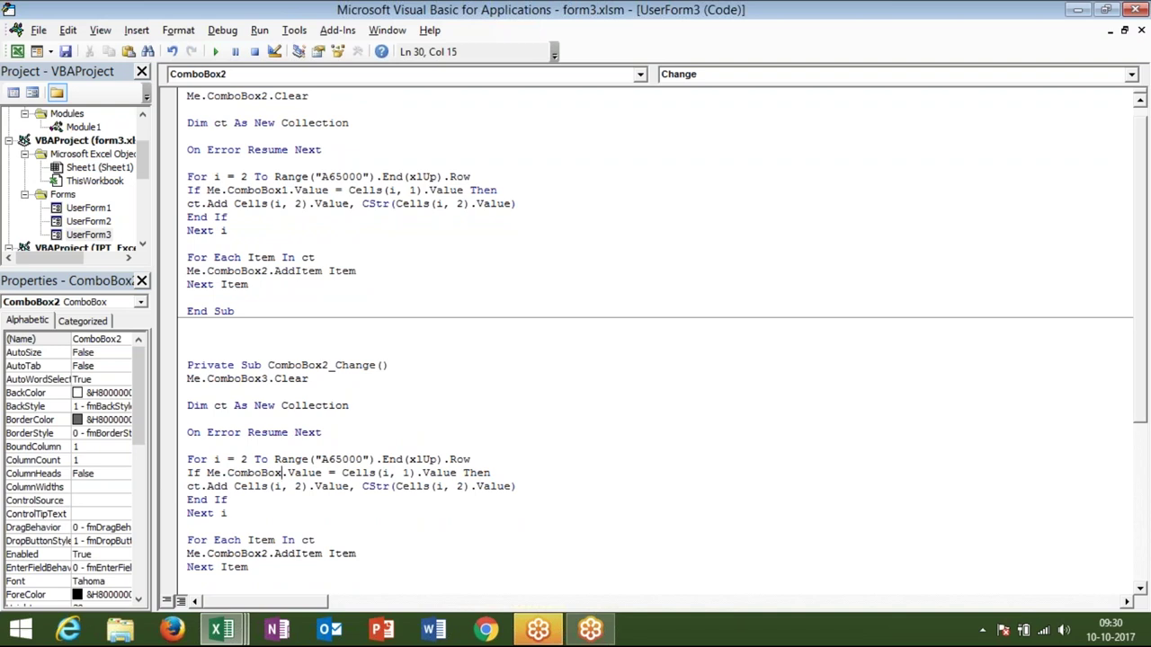
type("1")
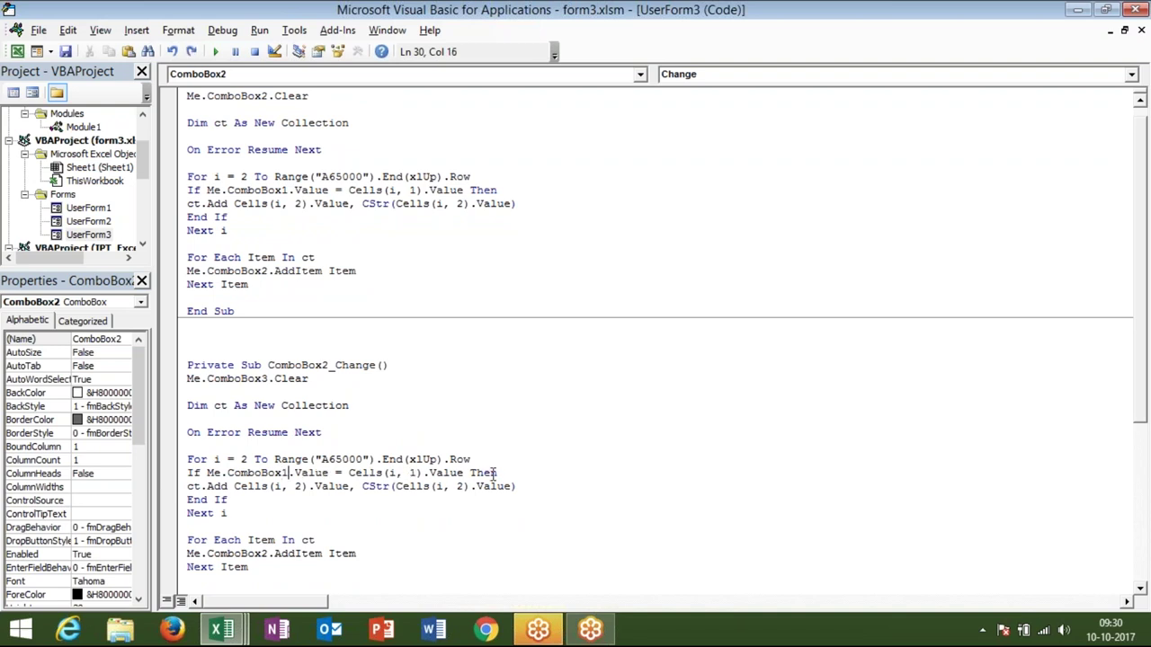
left_click(470, 473)
type("and ")
type("me.co")
key("BackSpace")
key("BackSpace")
key("BackSpace")
key("BackSpace")
type("me.co")
key("Down")
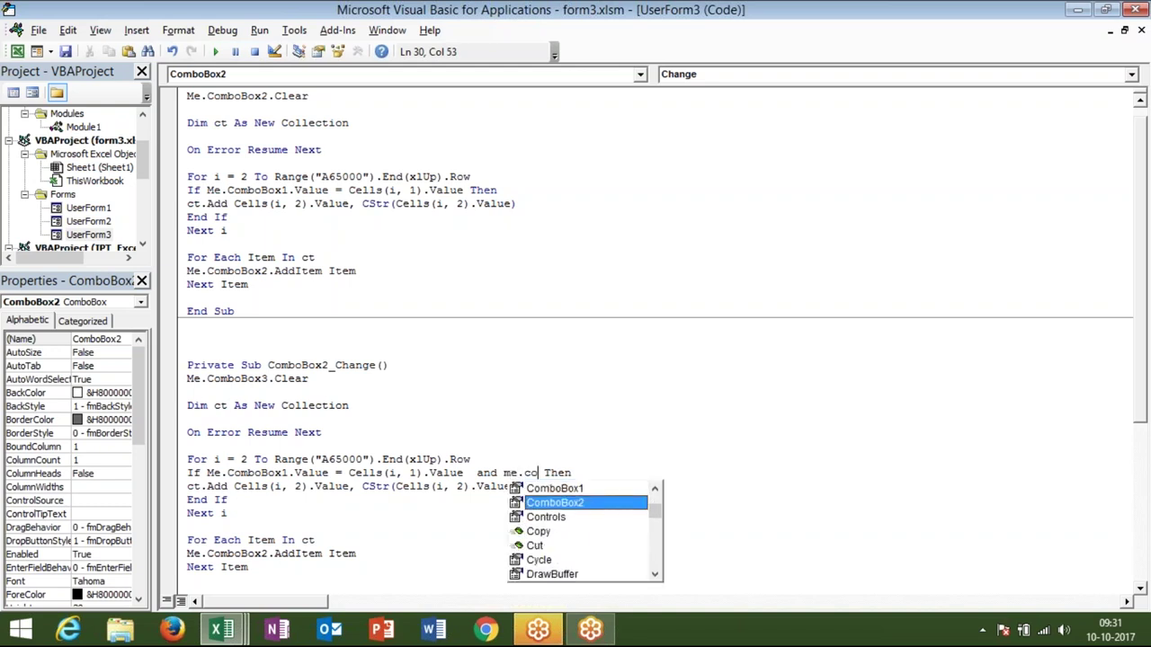
key("Tab")
type(".v")
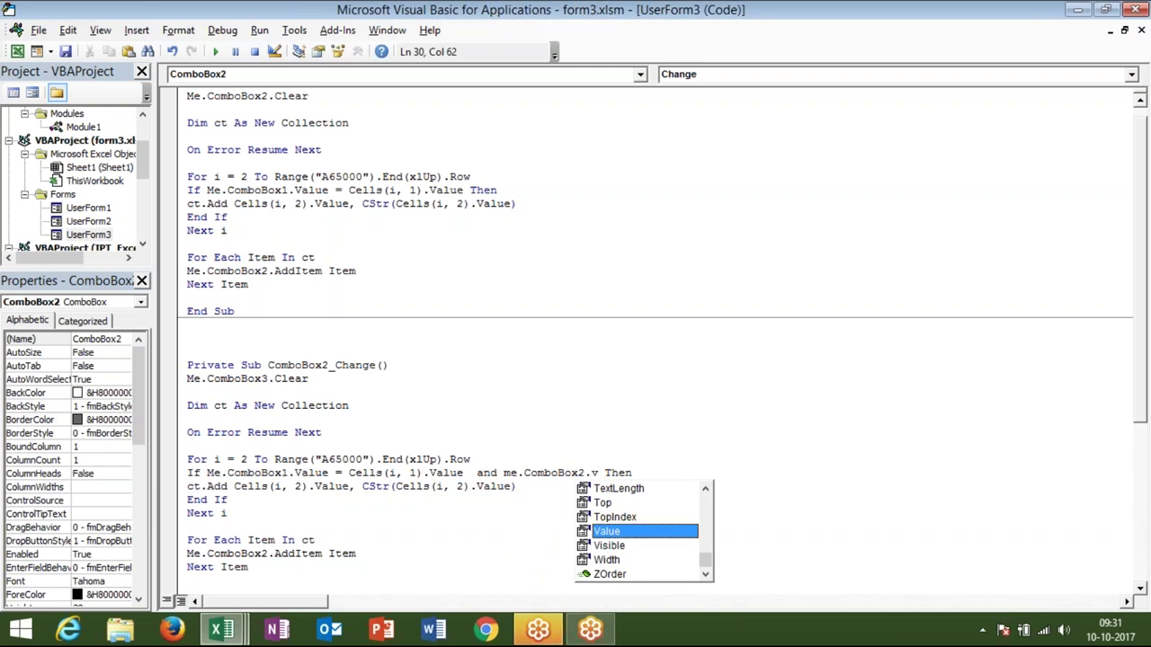
key("Tab")
type("=cells(i,")
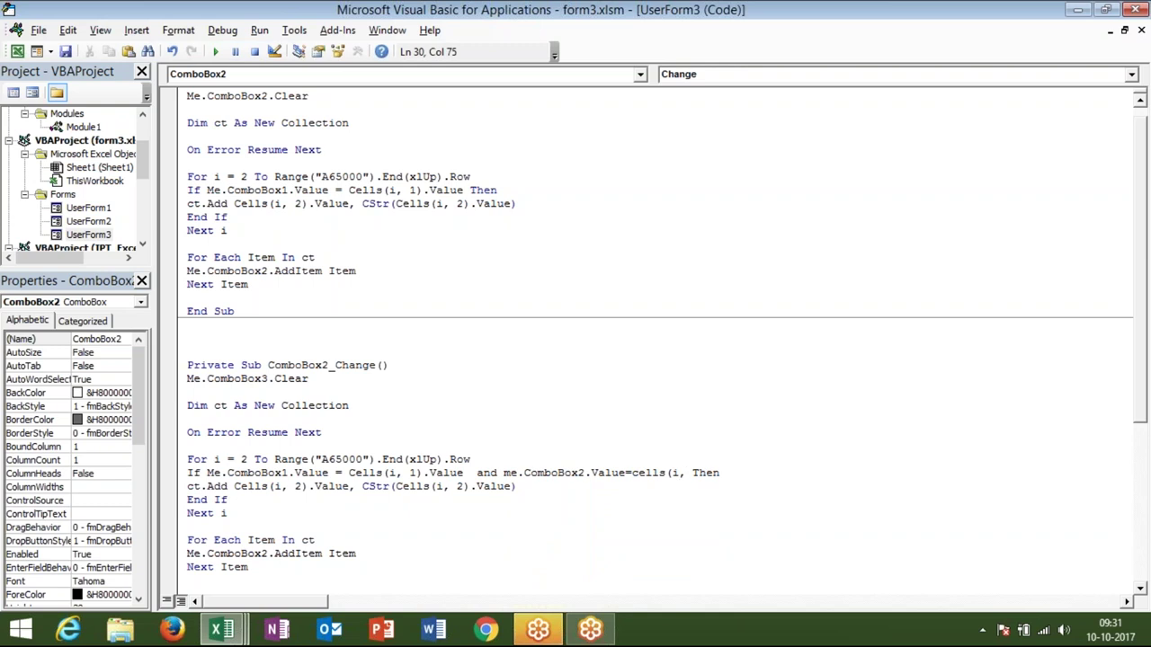
type("2).value")
left_click(396, 500)
Change both Cells column references to 3 and direct AddItem to Me.ListBox1
left_click(303, 486)
key("BackSpace")
type("3")
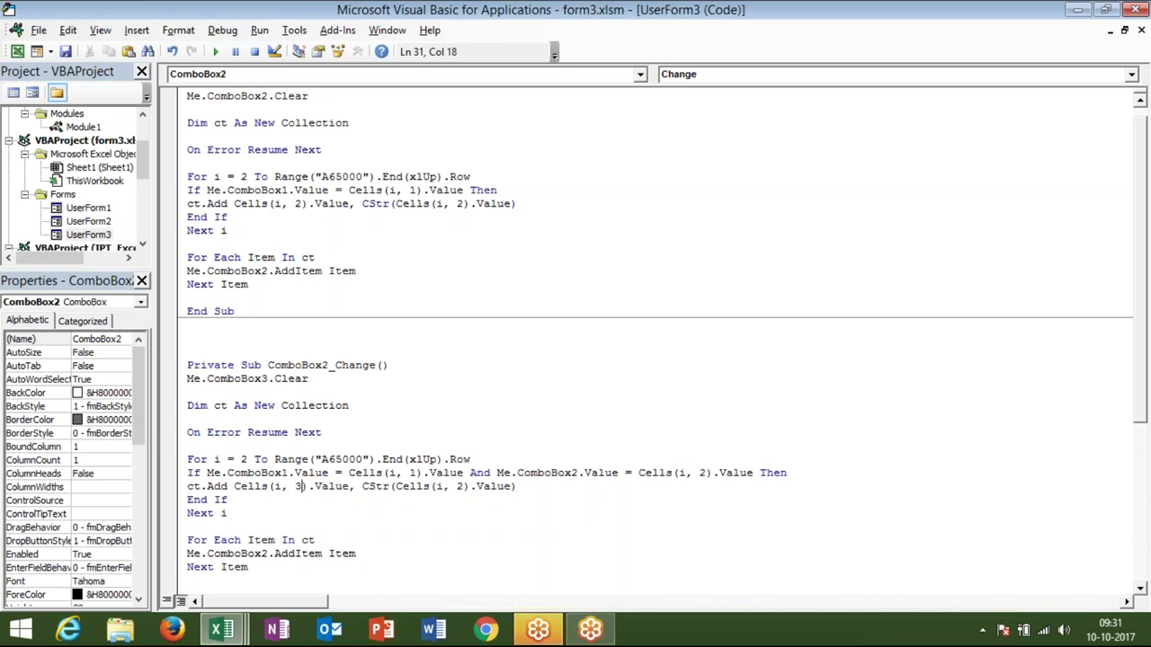
left_click(465, 487)
key("BackSpace")
type("3")
left_click(269, 554)
key("BackSpace")
key("BackSpace")
key("BackSpace")
key("BackSpace")
key("BackSpace")
key("BackSpace")
key("BackSpace")
key("Left")
type(".ListBox1")
Change the Clear line to Me.ListBox1.Clear
left_click(302, 527)
left_click(269, 379)
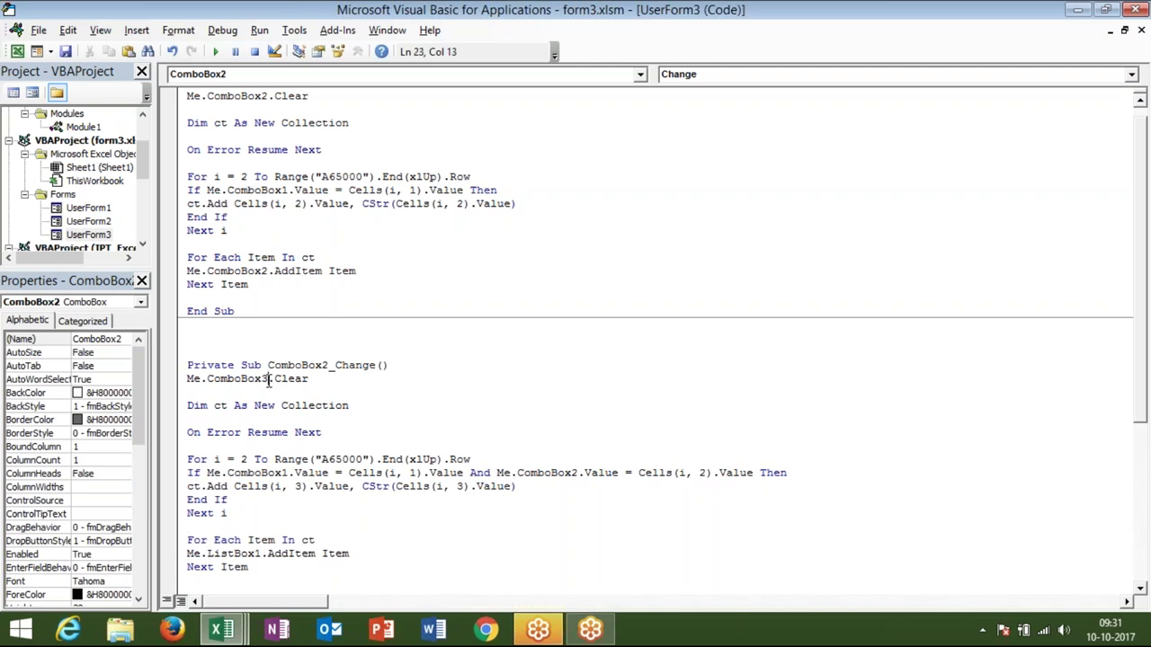
key("BackSpace")
key("BackSpace")
key("BackSpace")
key("BackSpace")
key("BackSpace")
key("BackSpace")
key("BackSpace")
key("BackSpace")
key("BackSpace")
type(".lis")
key("Tab")
left_click(263, 424)
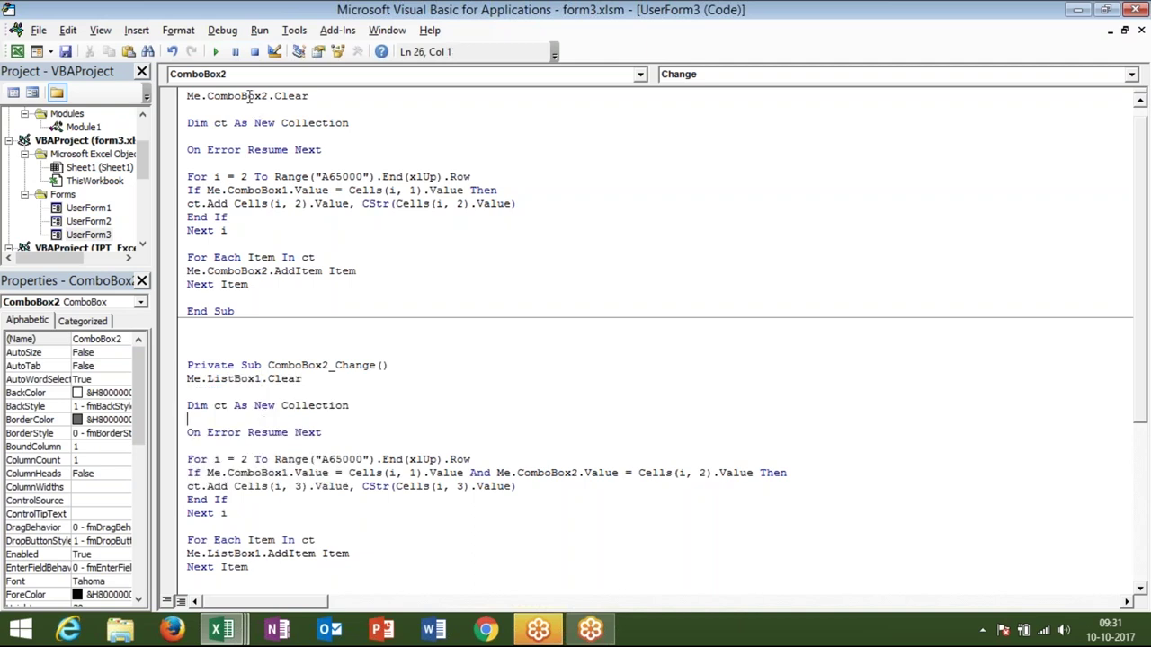
Run UserForm3, choose Pune and Area7, and check that Sub Area-7, -91 and -175 are listed
left_click(216, 51)
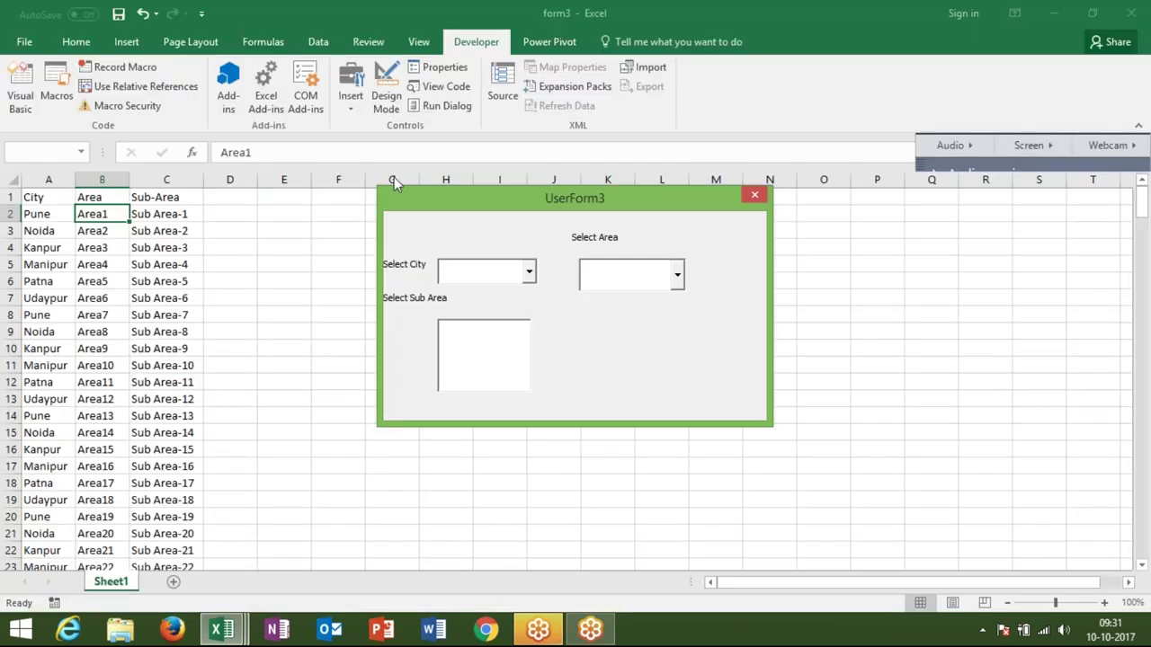
left_click(528, 272)
left_click(528, 291)
left_click(677, 275)
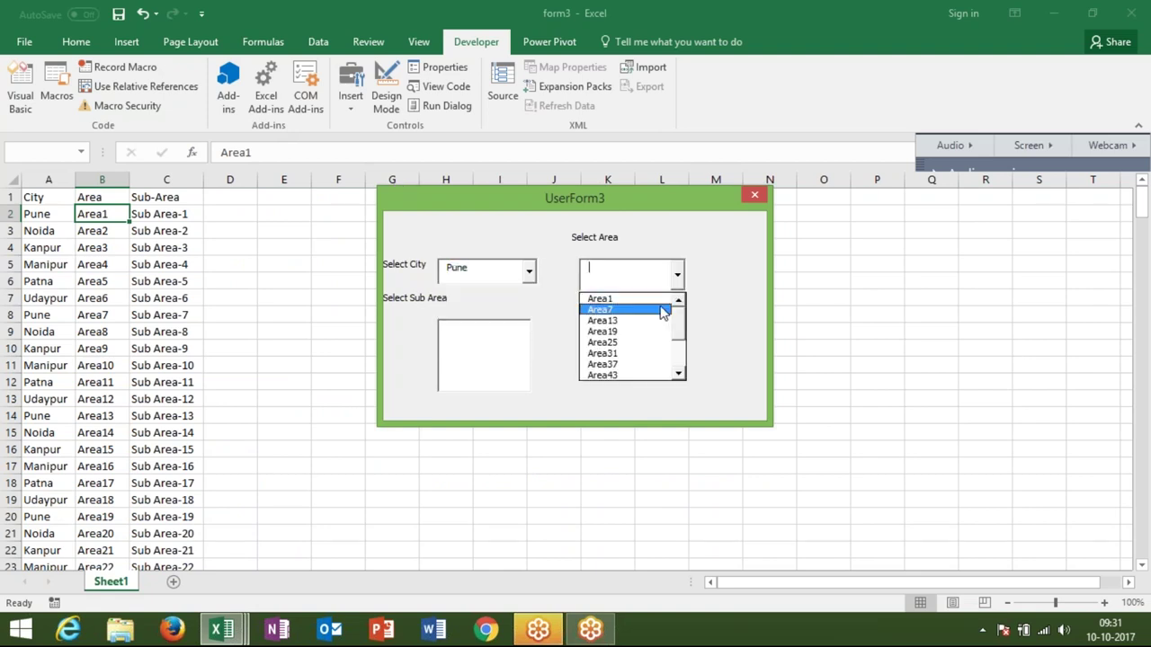
left_click(663, 310)
left_click(480, 349)
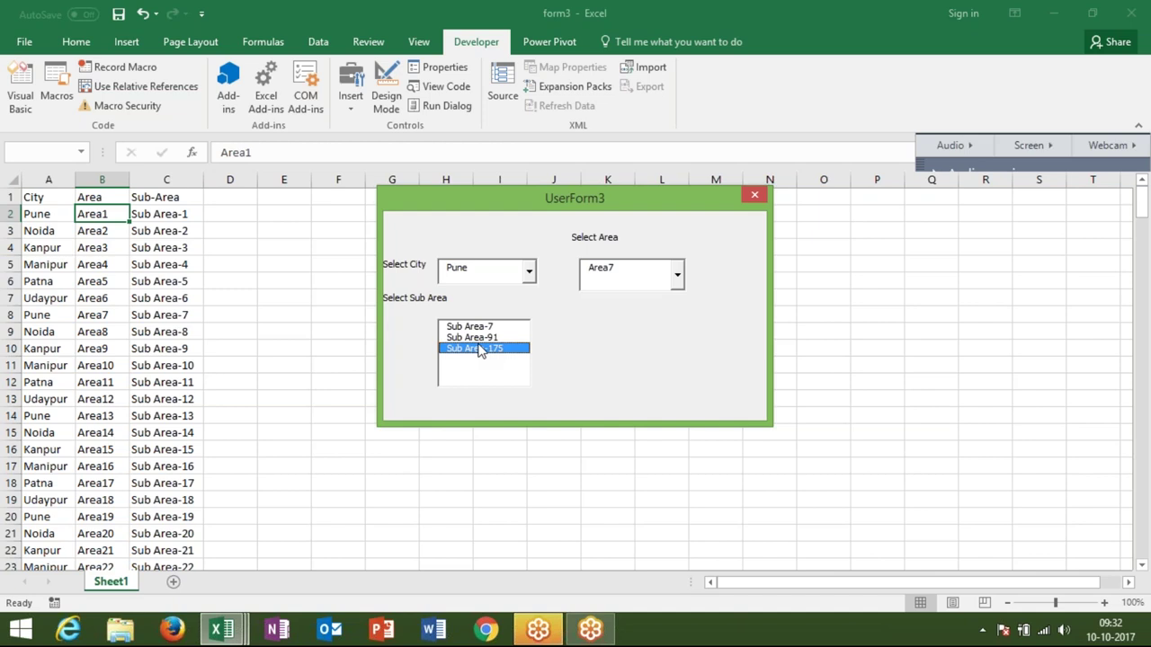
Close the running form and open the UserForm2 design from the project tree
left_click(760, 199)
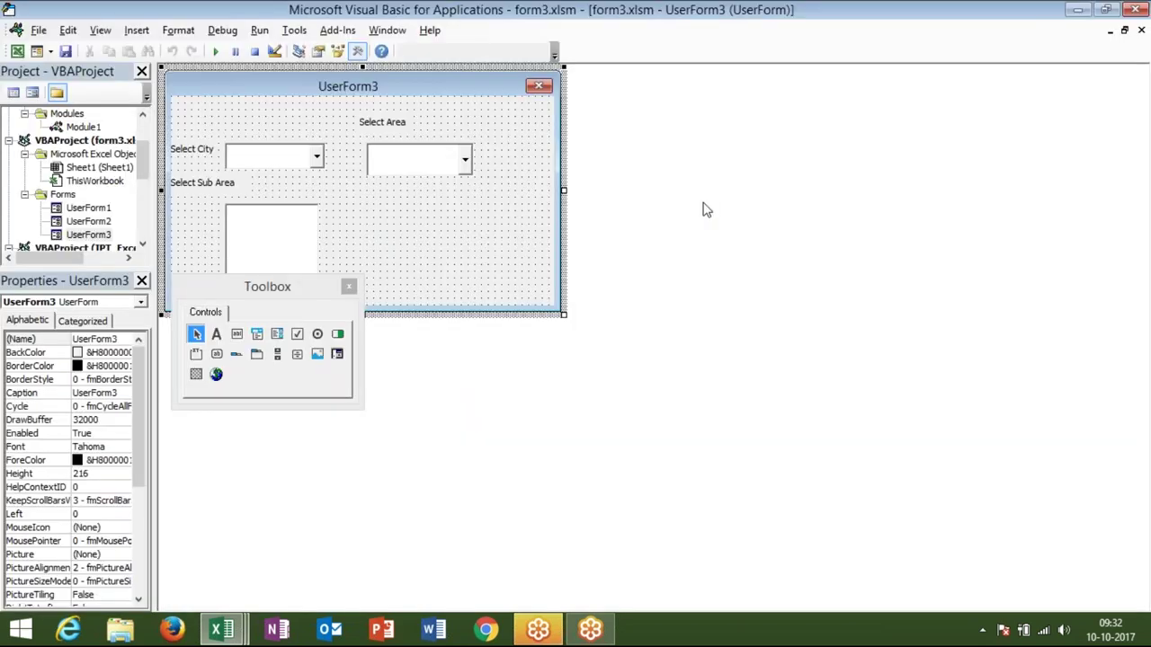
left_click(101, 222)
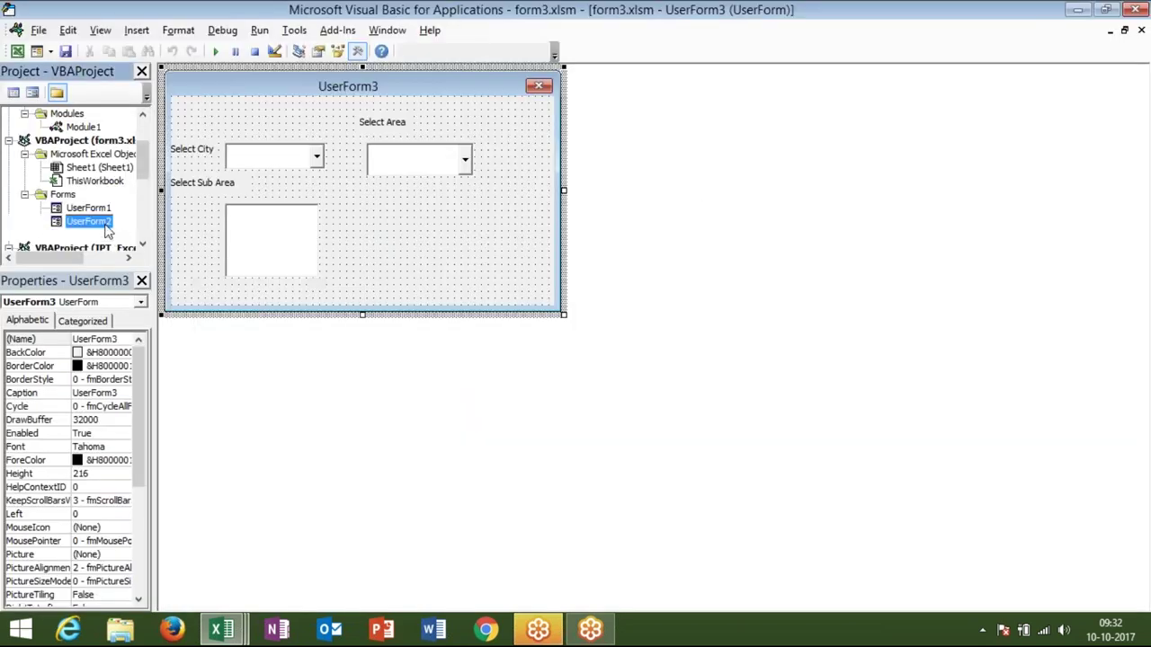
double_click(104, 223)
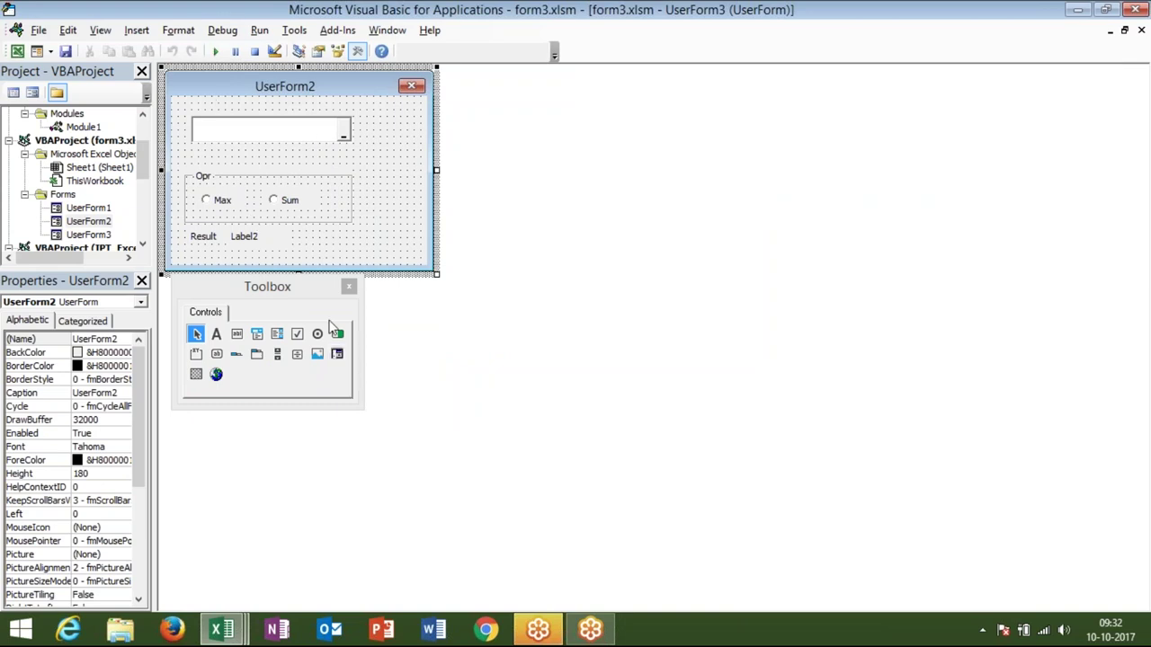
left_click(337, 353)
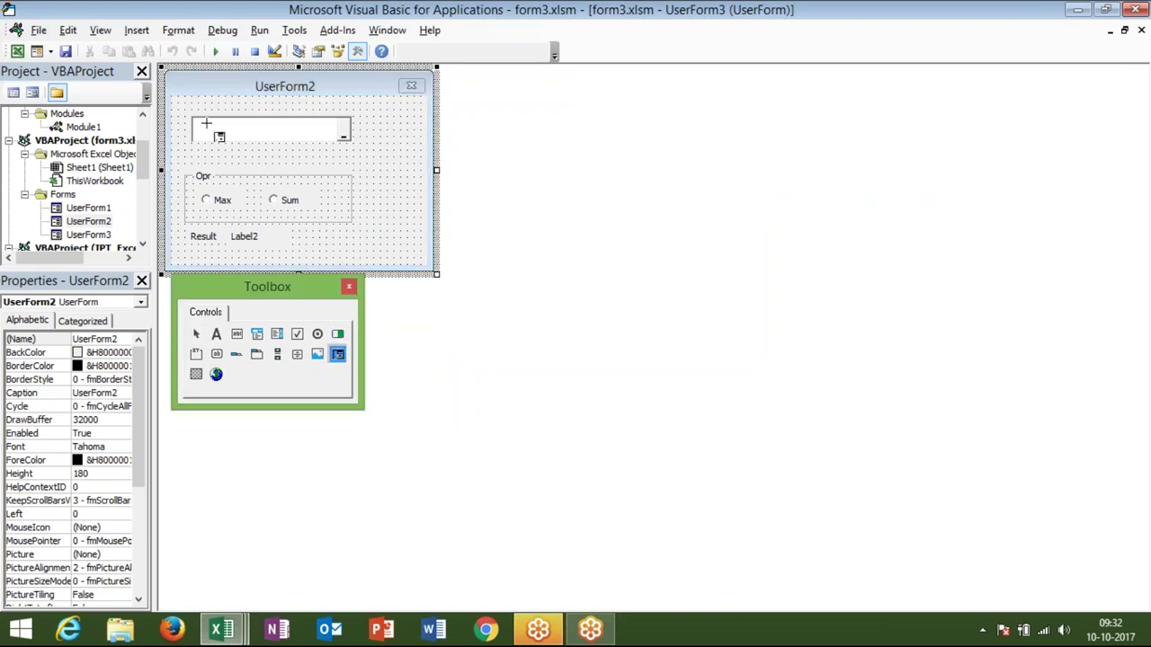
left_click(196, 333)
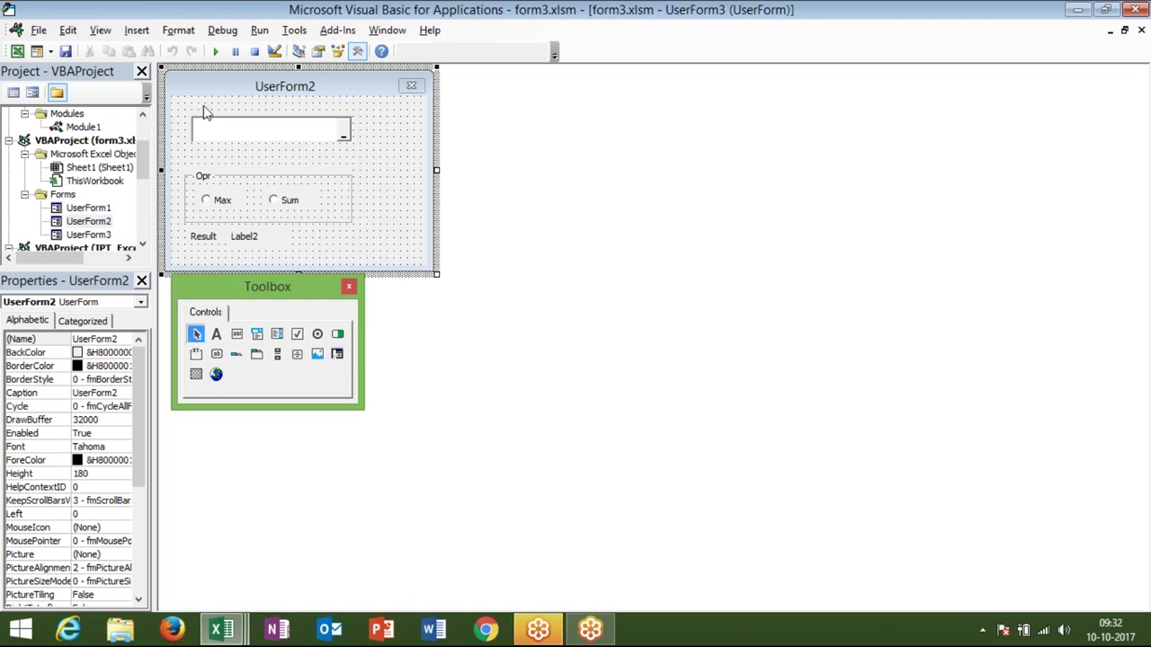
Test-run UserForm2 by picking E4:F13 in its range selector, then close it
left_click(215, 52)
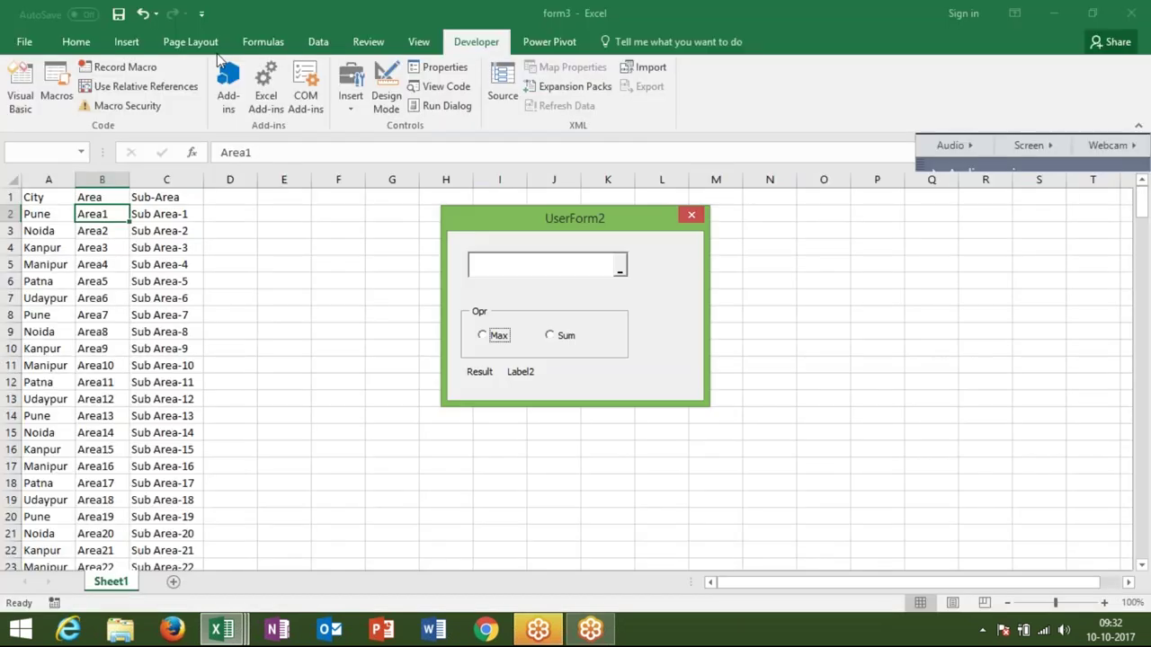
left_click(619, 267)
left_click_drag(312, 244, 321, 392)
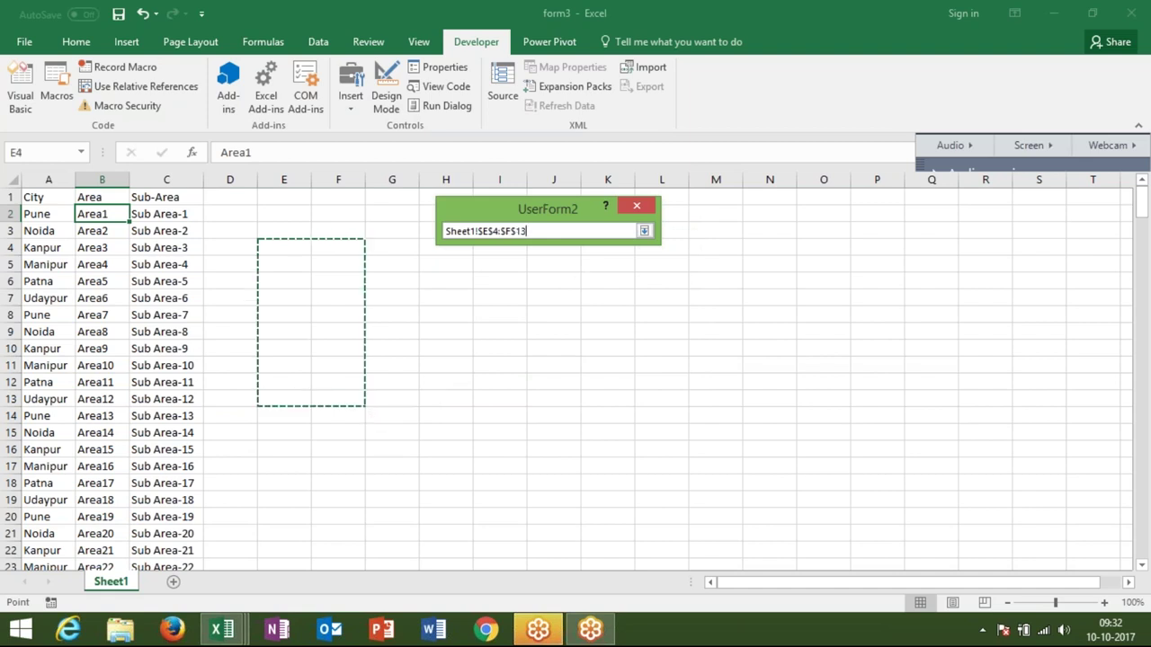
left_click(644, 231)
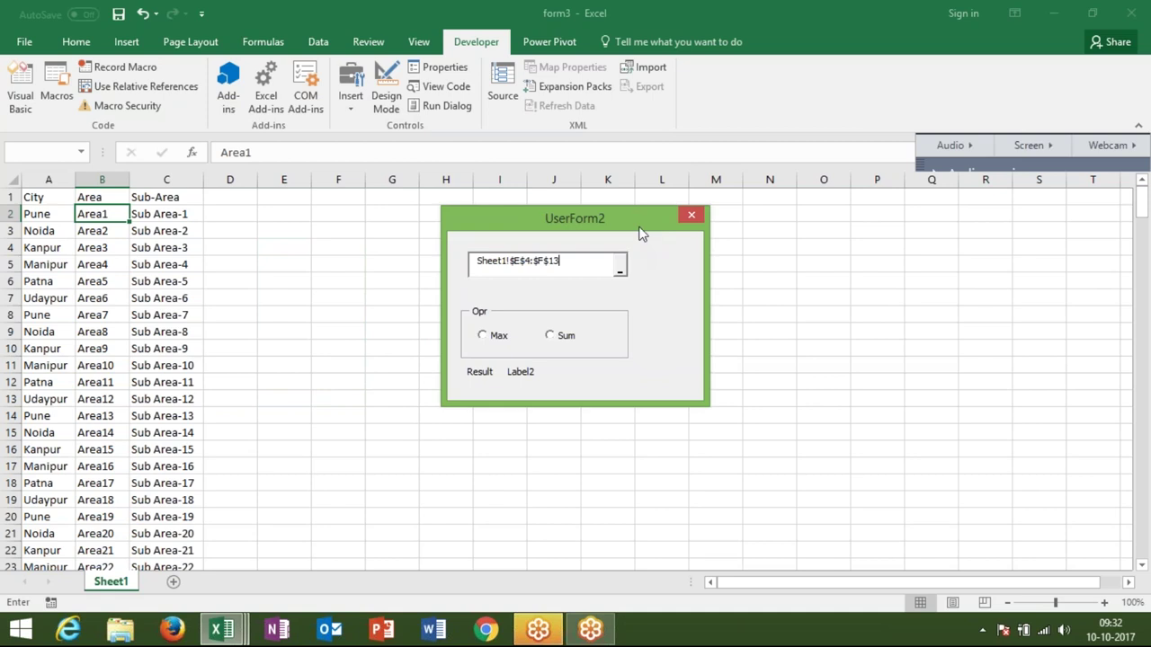
left_click(691, 216)
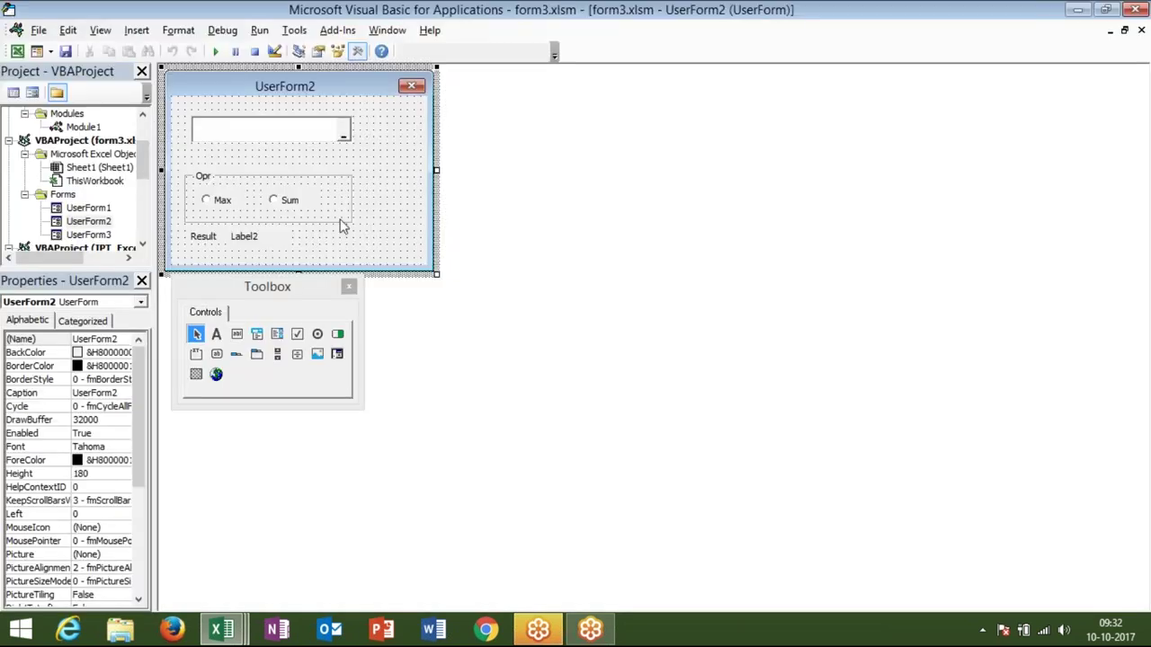
Review the range picker, Max, Sum and label controls, and open the Max option's Click code
left_click(312, 136)
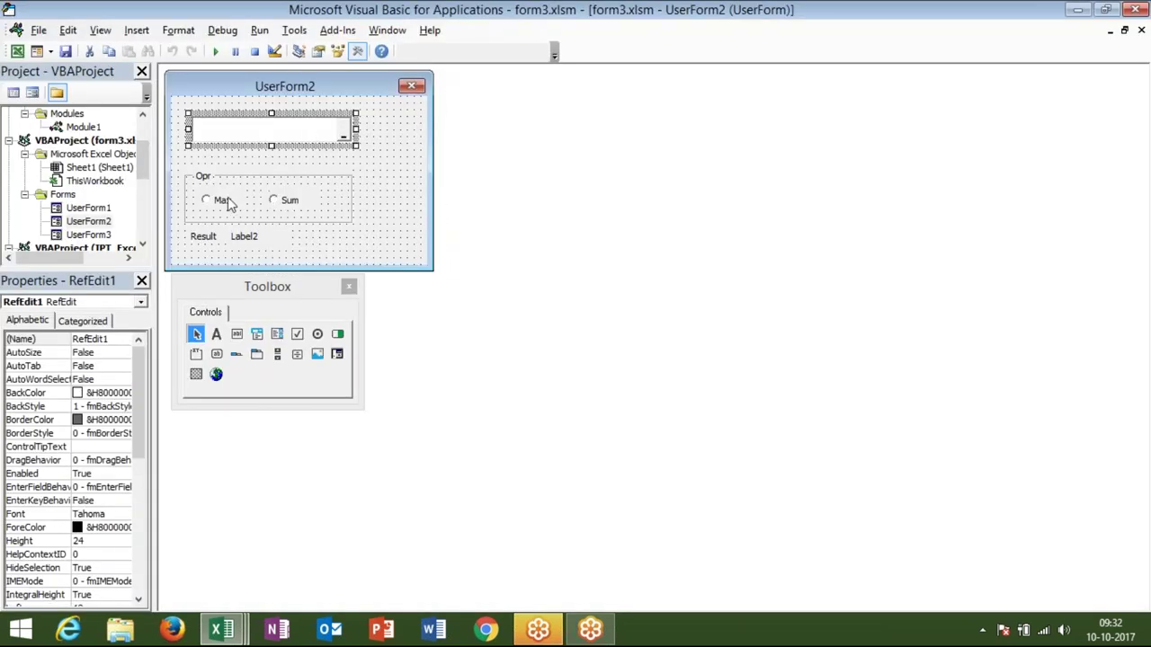
left_click(227, 197)
left_click(283, 202)
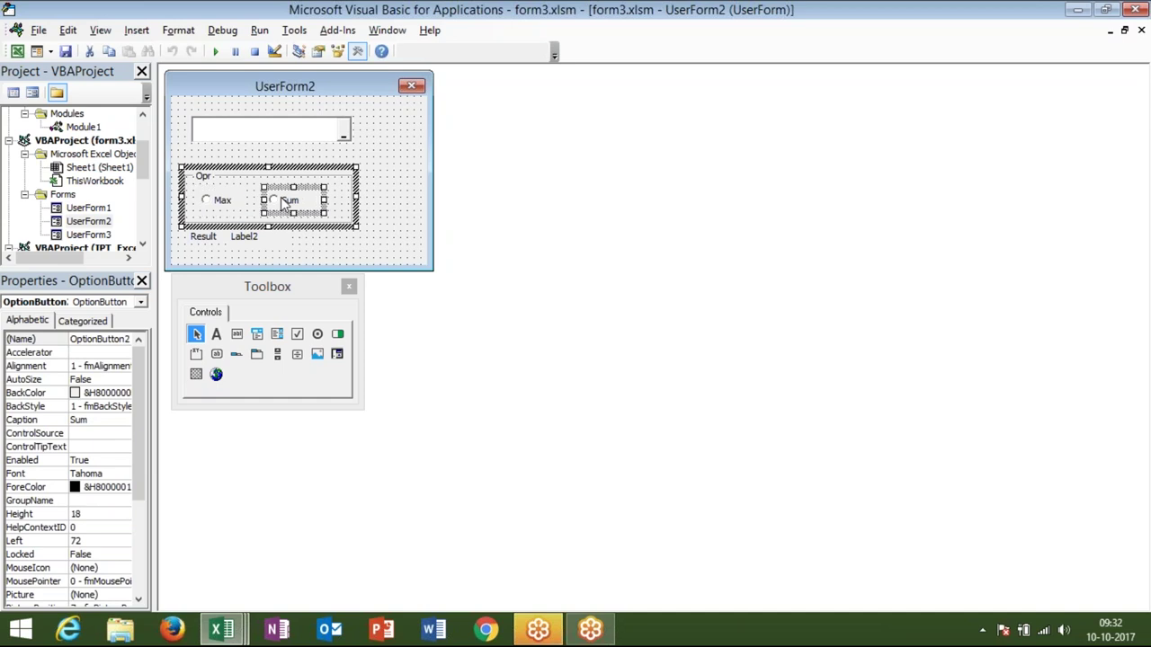
left_click(202, 238)
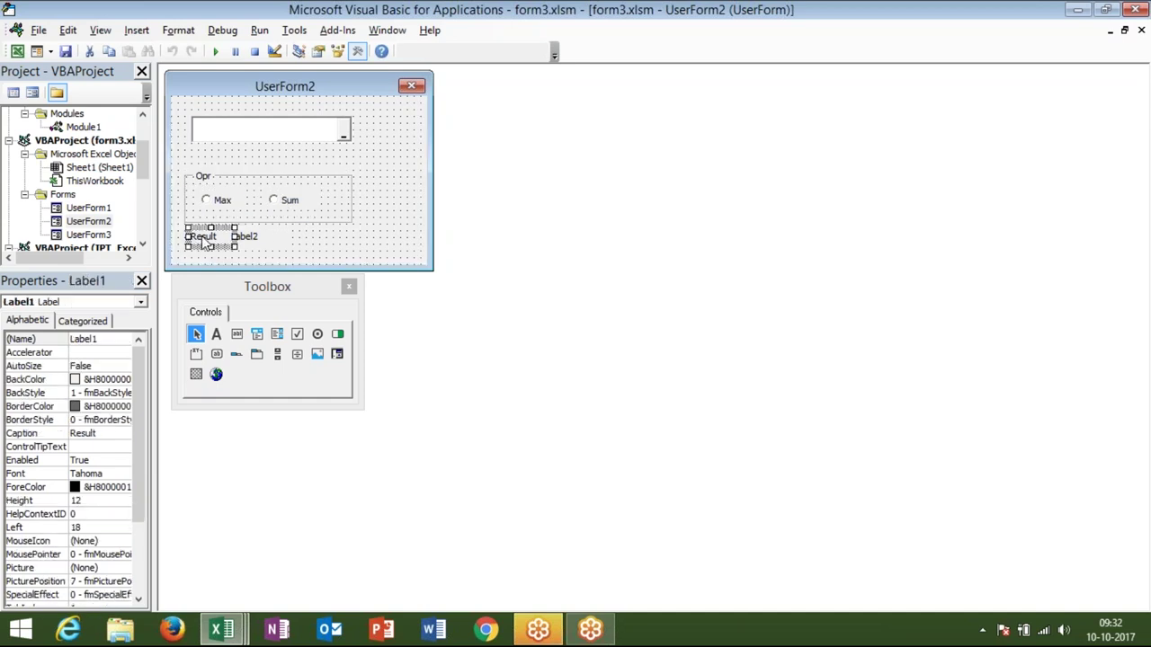
left_click(249, 239)
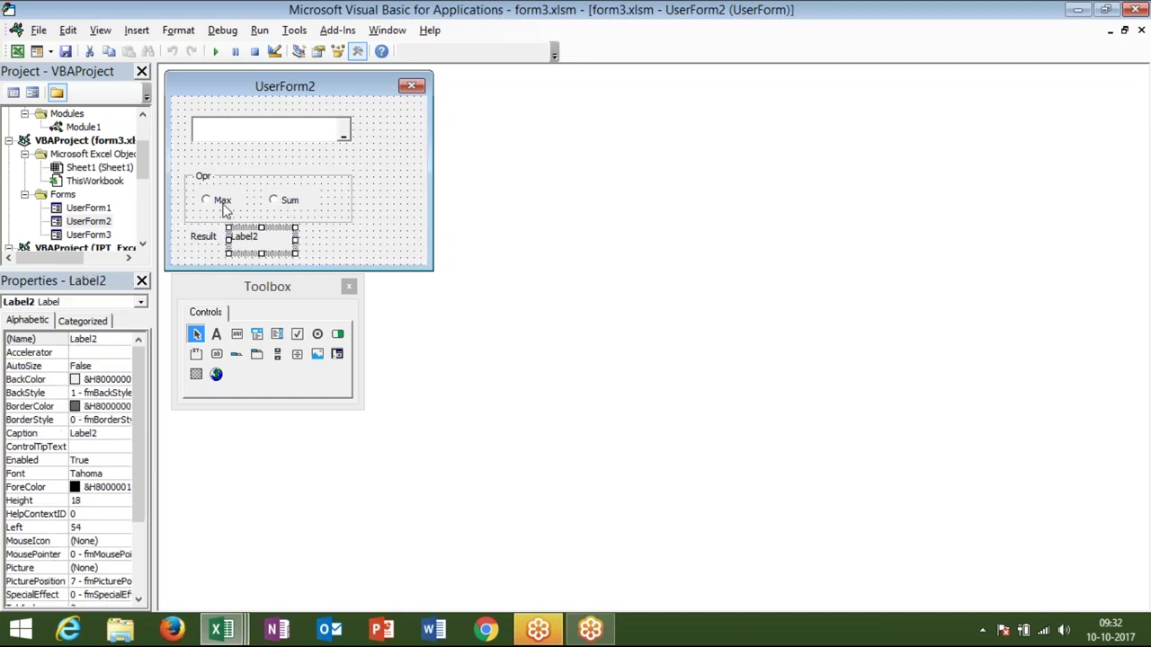
double_click(226, 205)
Walk through the code: OptionButton1 True test, WorksheetFunction.Max of Me.RefEdit1.Value, result into Label2.Caption
left_click(218, 115)
double_click(248, 110)
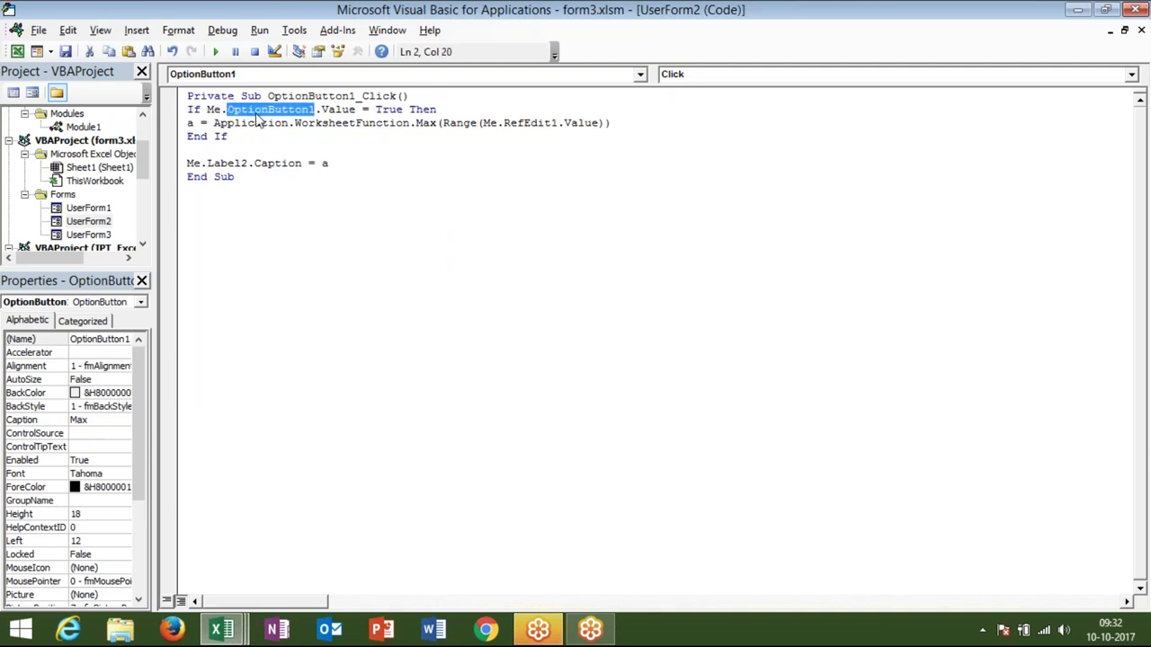
left_click(387, 108)
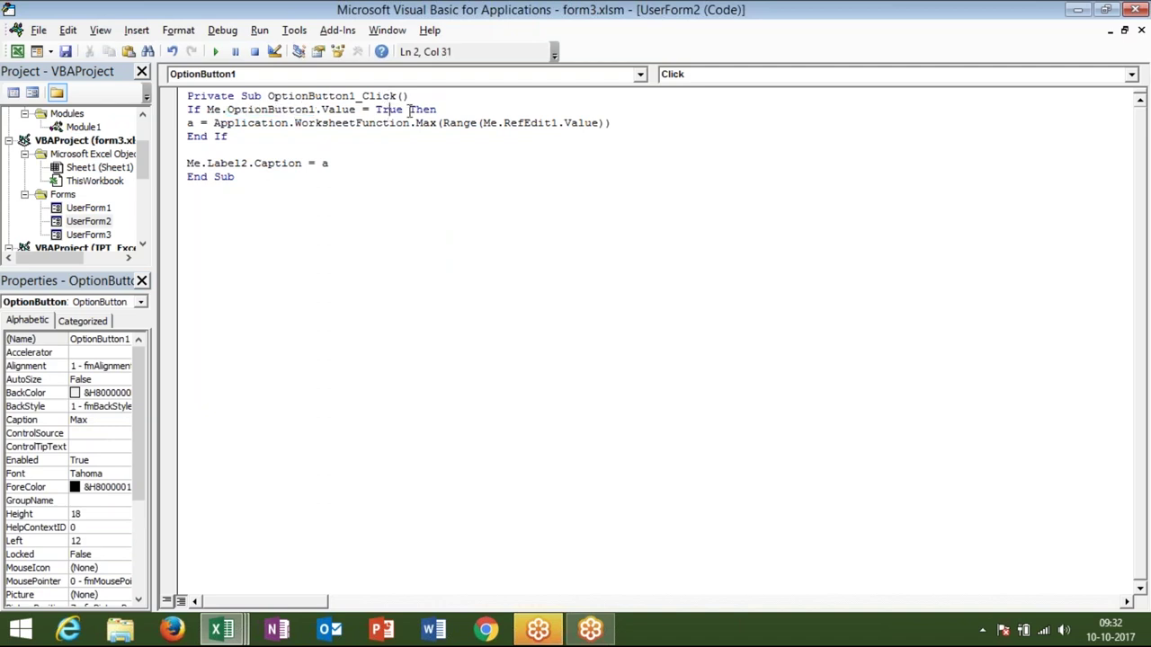
left_click(424, 108)
left_click(188, 124)
left_click_drag(232, 124, 439, 124)
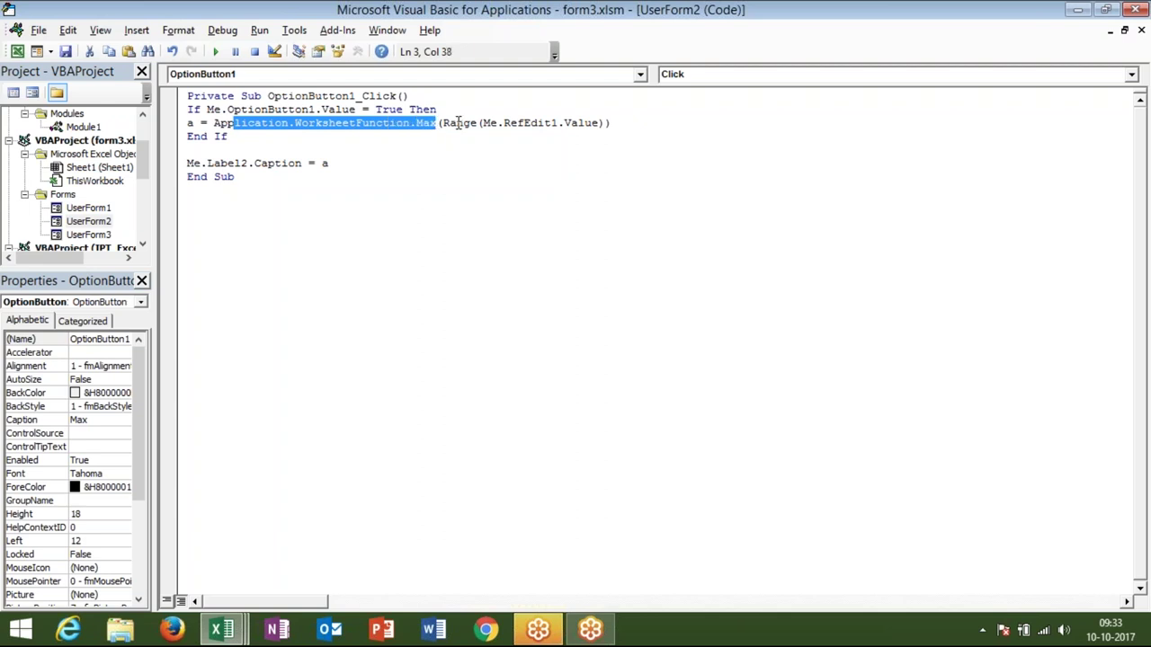
left_click(456, 123)
left_click_drag(481, 124, 600, 126)
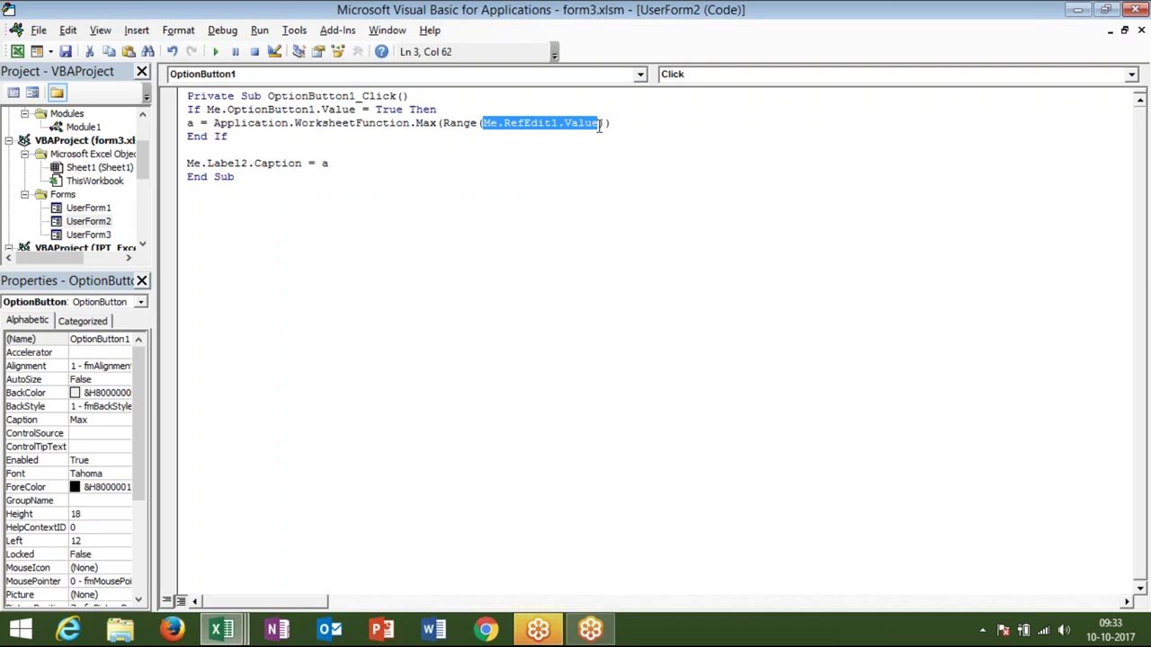
double_click(190, 124)
double_click(216, 163)
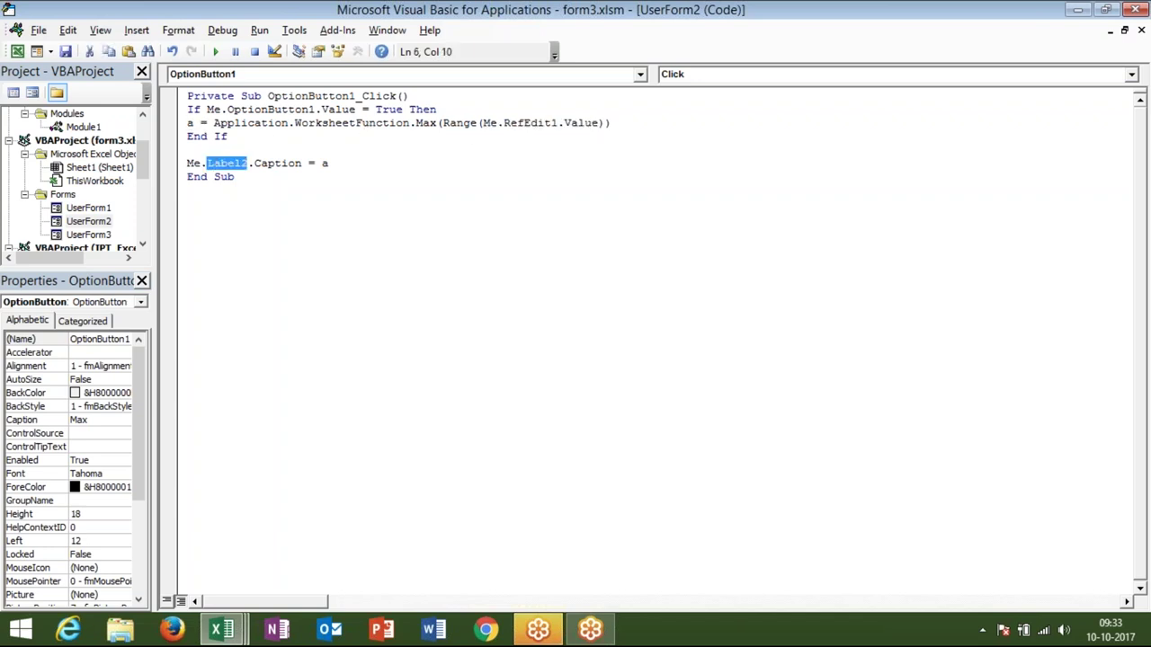
double_click(275, 164)
Enter 85, 36, 85, 2, 32, 25 and 96 down column F from F3, correcting 960 to 96
double_click(324, 164)
key("alt+F11")
left_click(338, 230)
type("85")
key("Return")
type("36")
key("Return")
type("85")
key("ctrl+Return")
key("Return")
type("2 32 25 960")
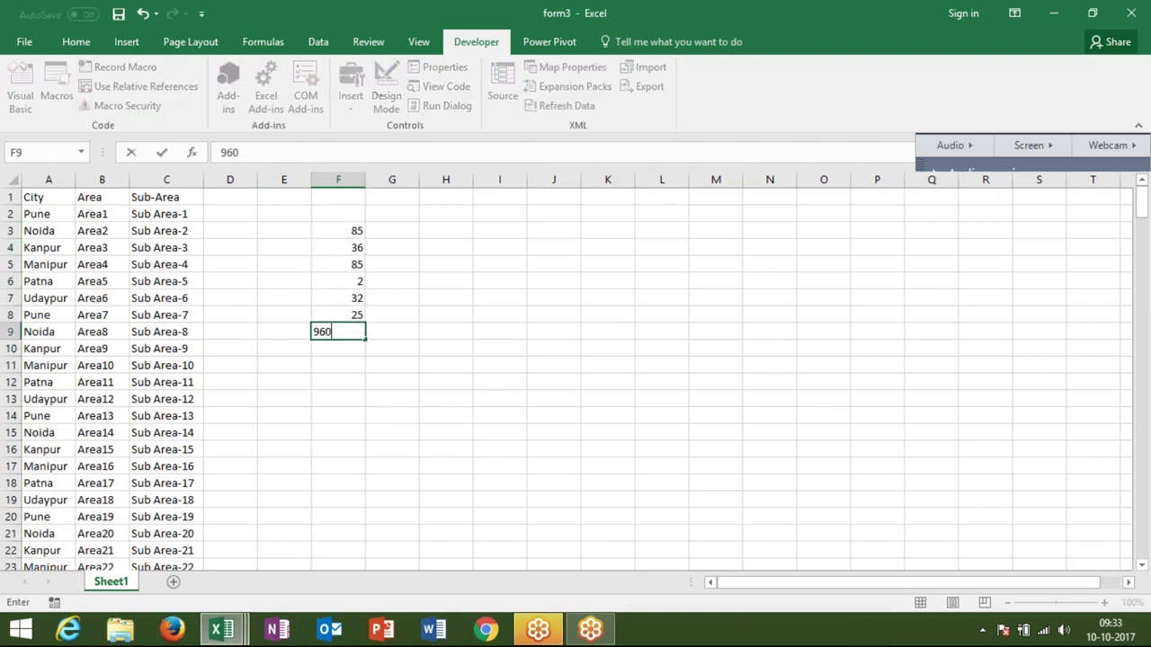
key("BackSpace")
key("Return")
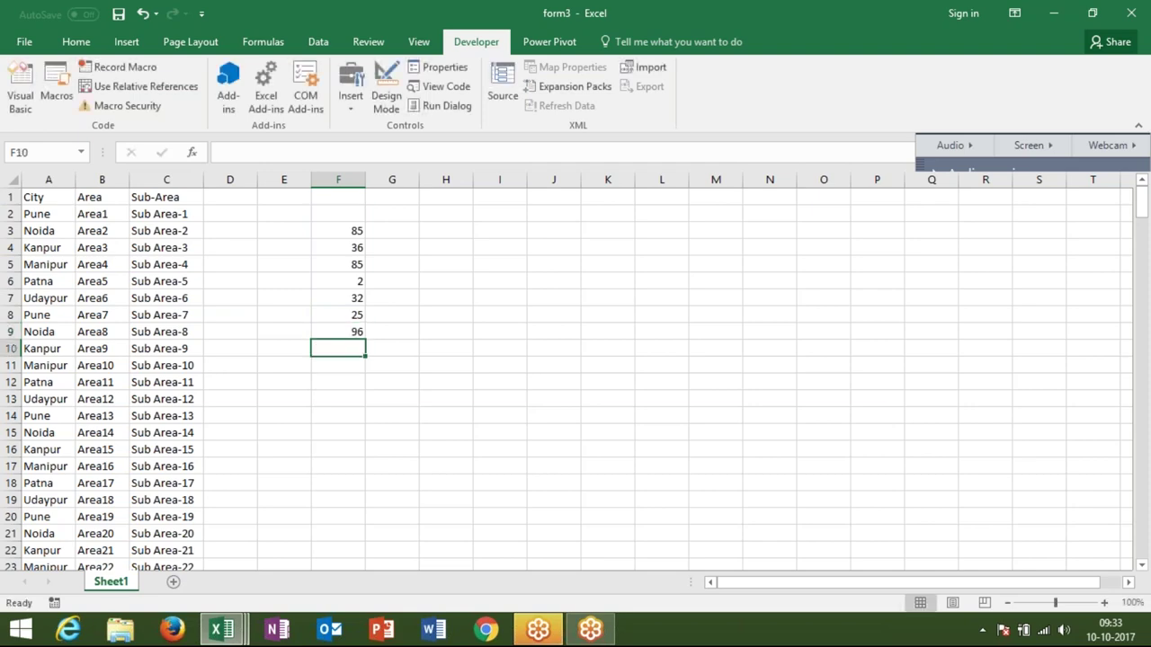
key("alt+F11")
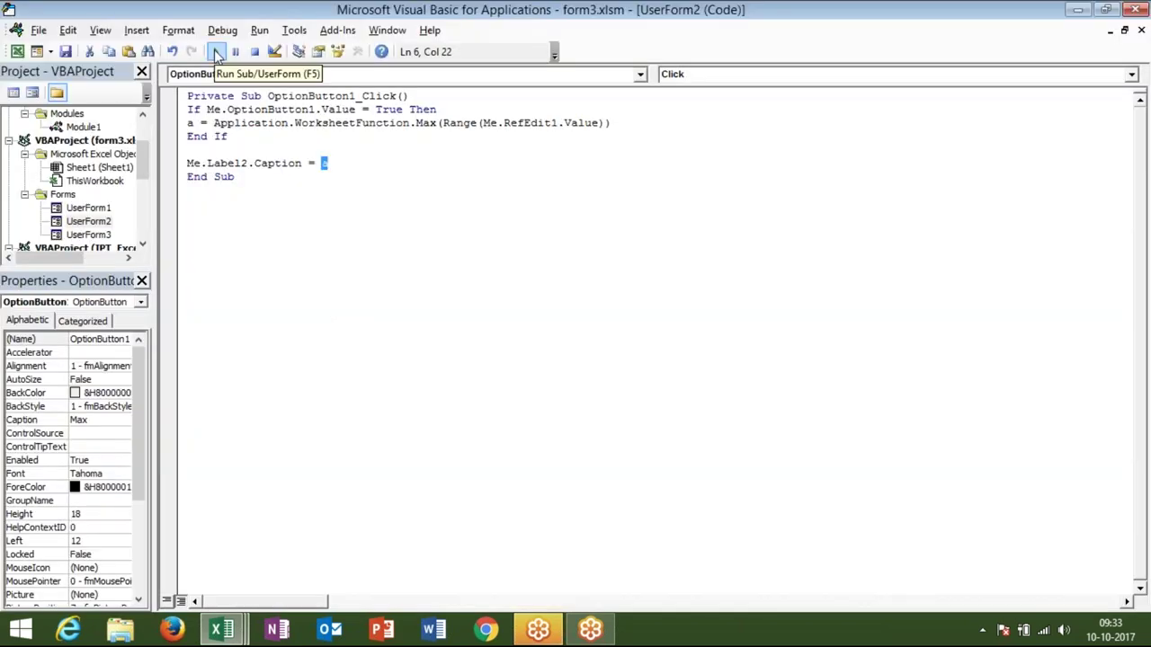
Run UserForm2 on F3:F9, get 96 from Max, then close the form and VBA editor
left_click(217, 55)
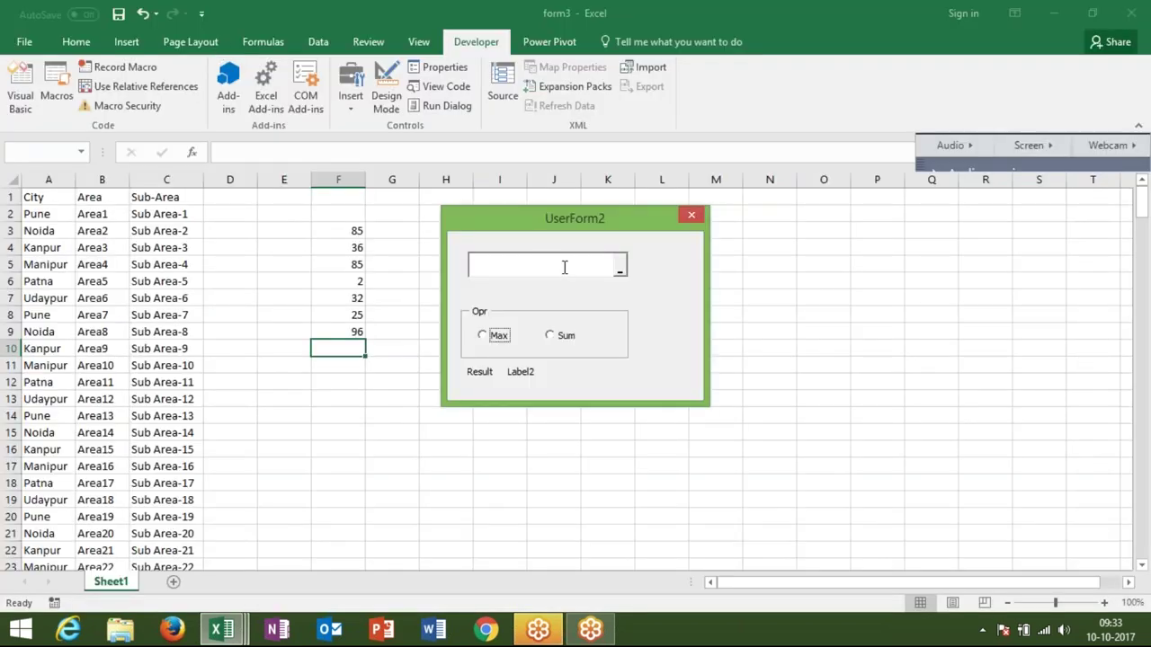
left_click_drag(347, 230, 352, 328)
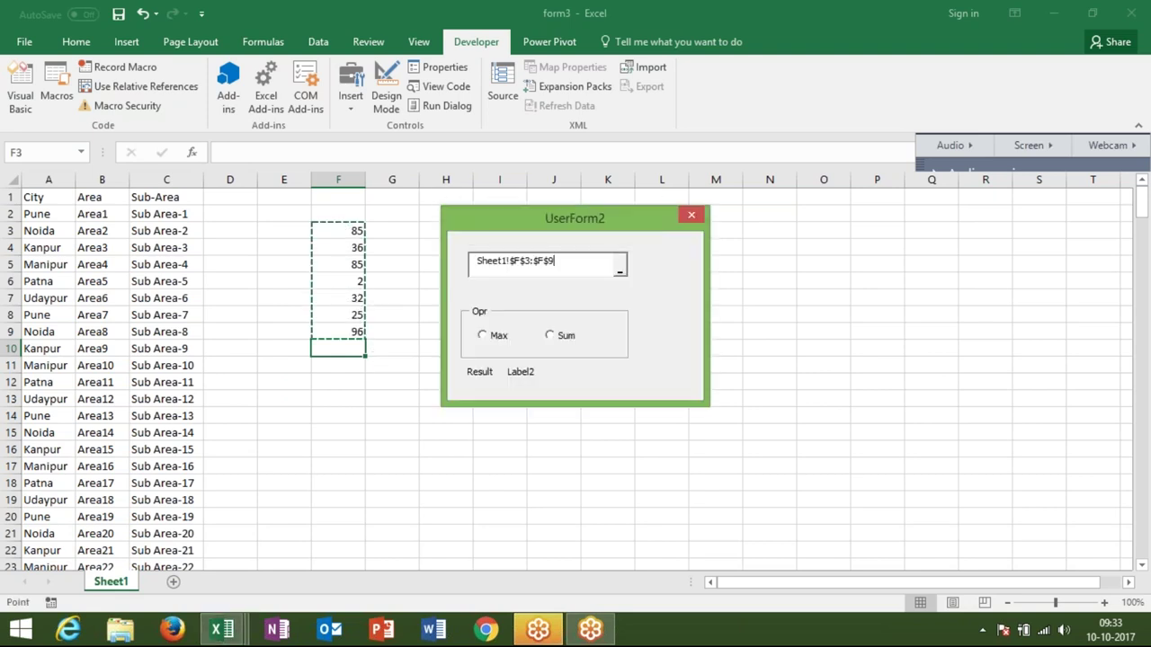
left_click(486, 338)
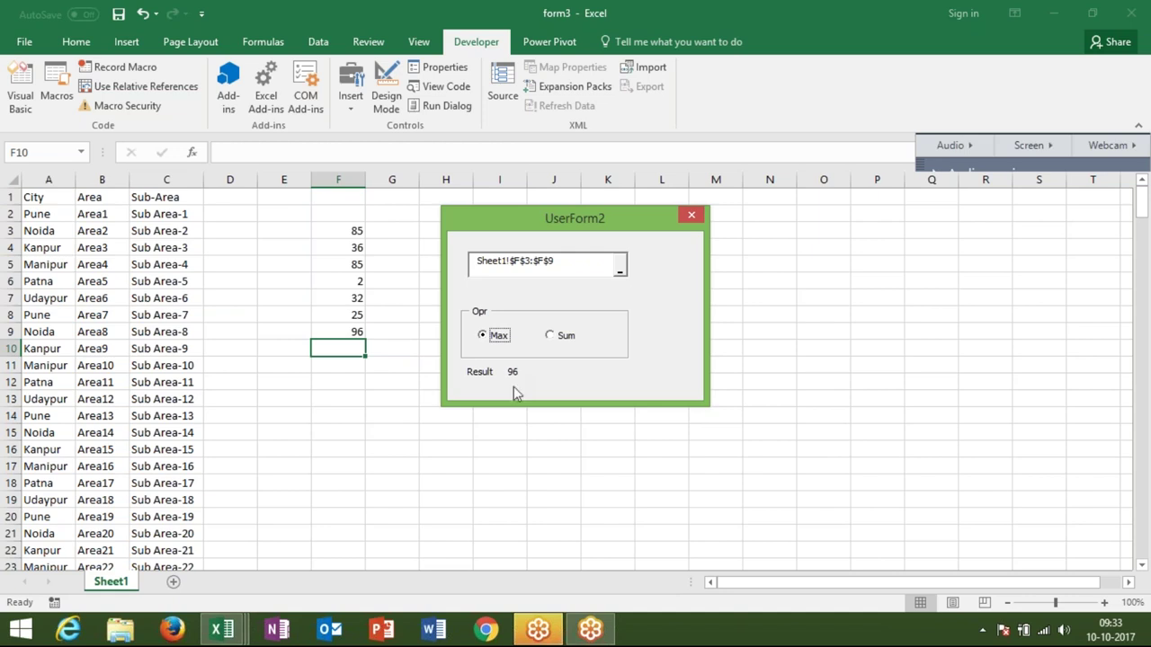
left_click(689, 219)
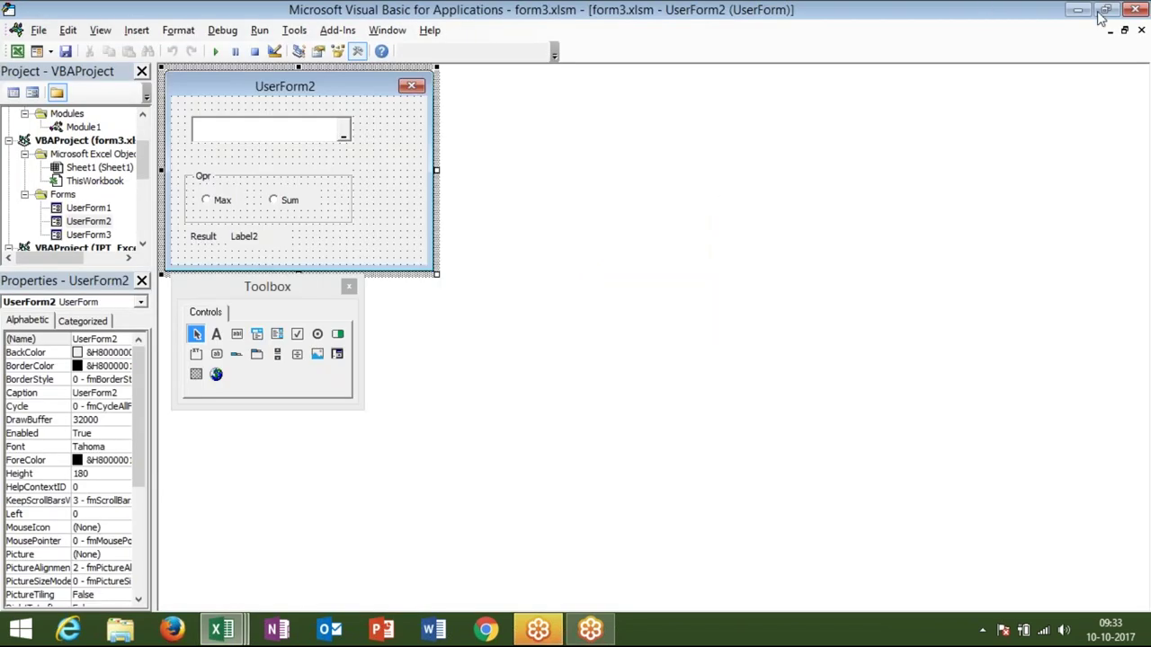
left_click(1131, 11)
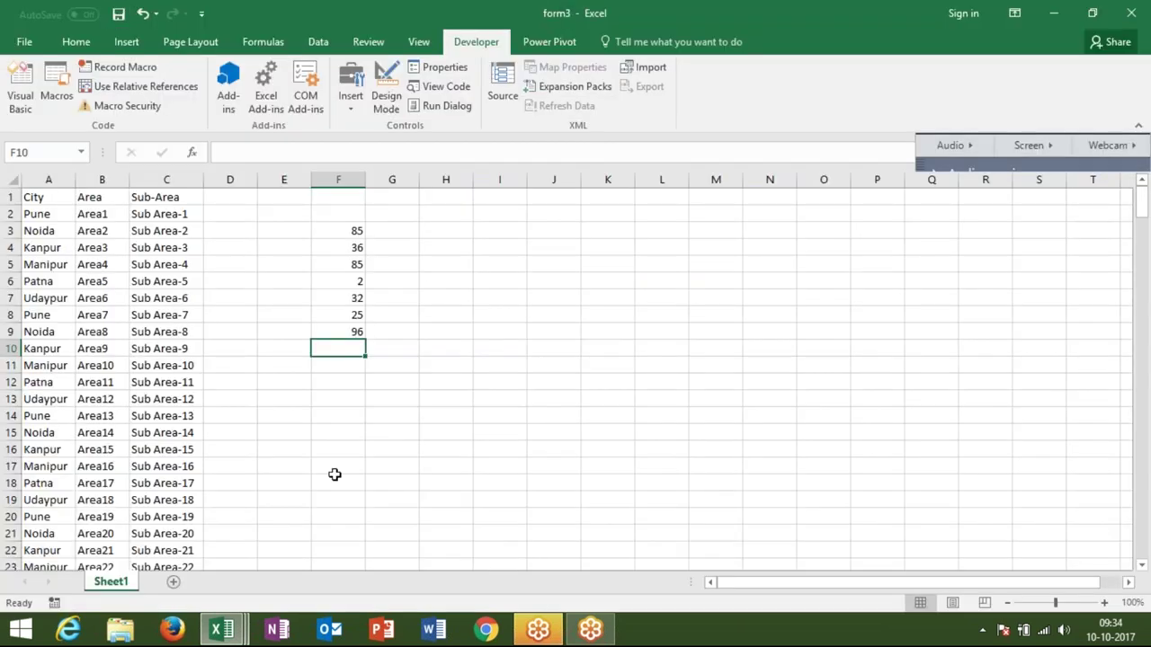
Go to gmail.com in the browser and open the sent Join Link - Advanced Excel Class message
left_click(485, 629)
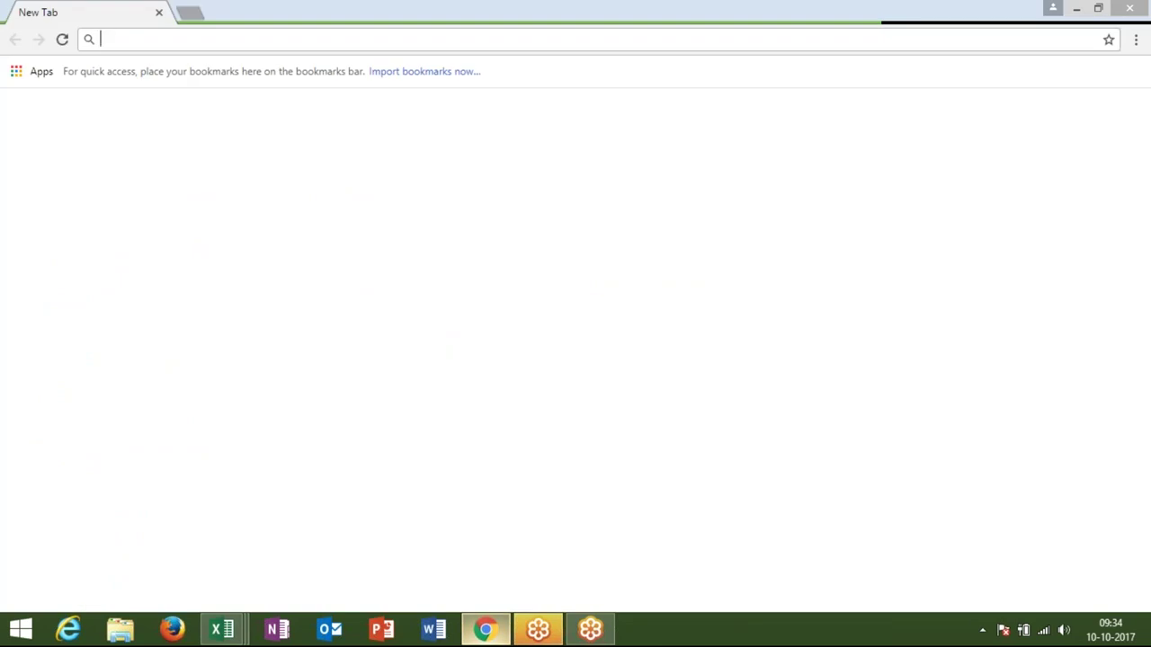
type("gmail.com")
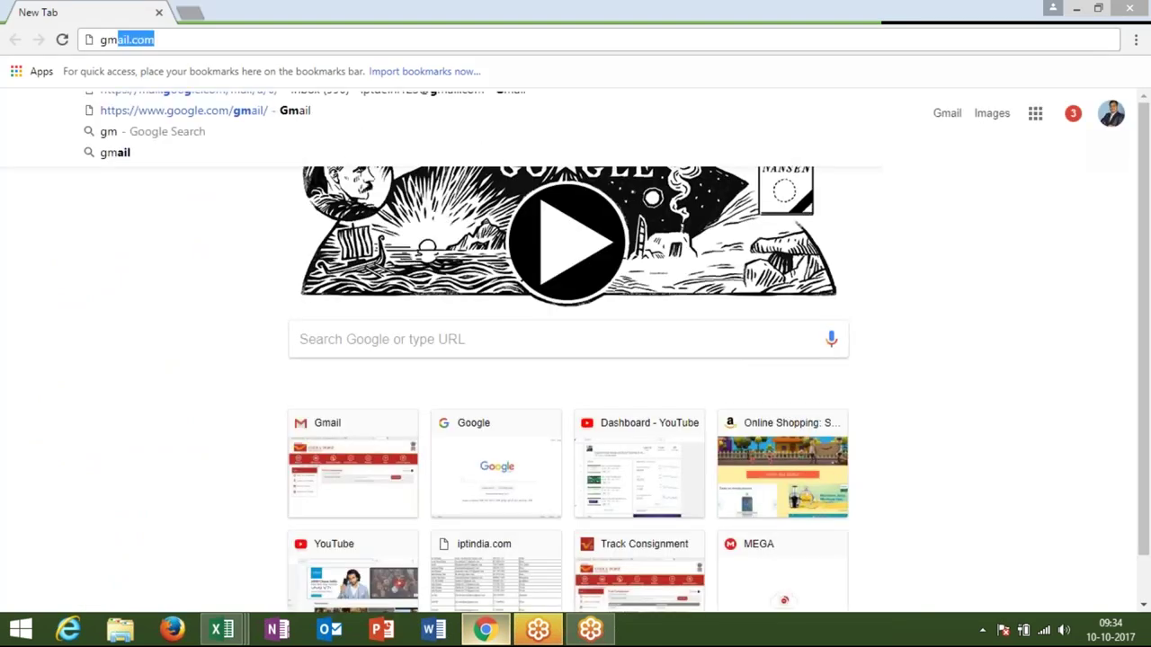
key("Return")
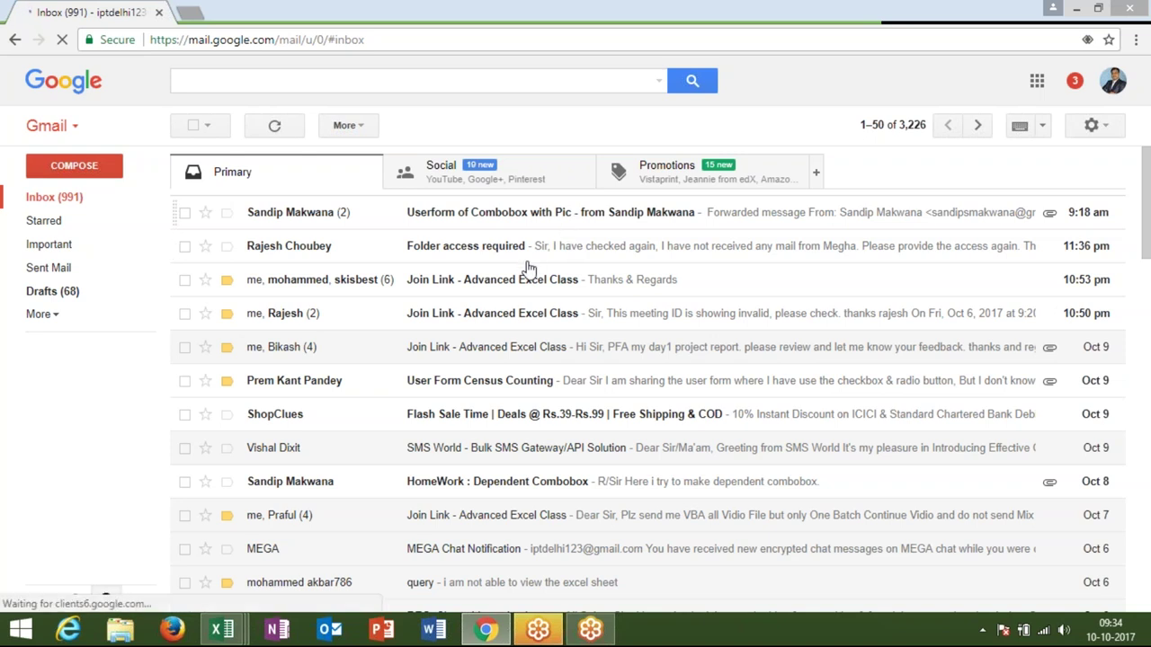
left_click(87, 273)
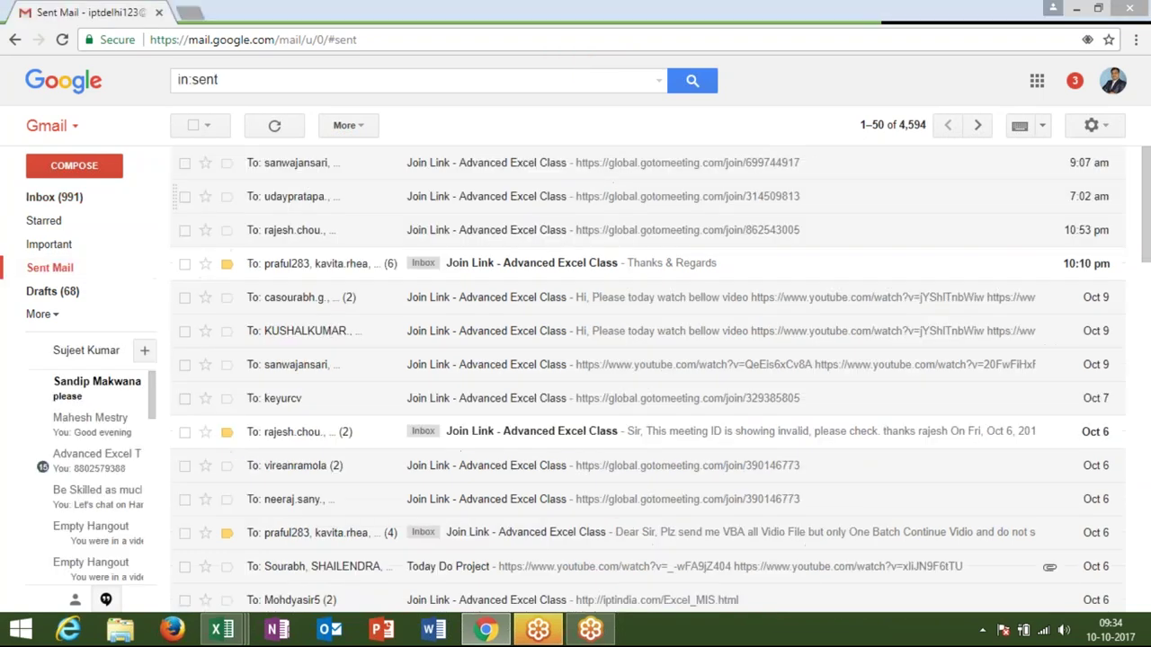
left_click(446, 171)
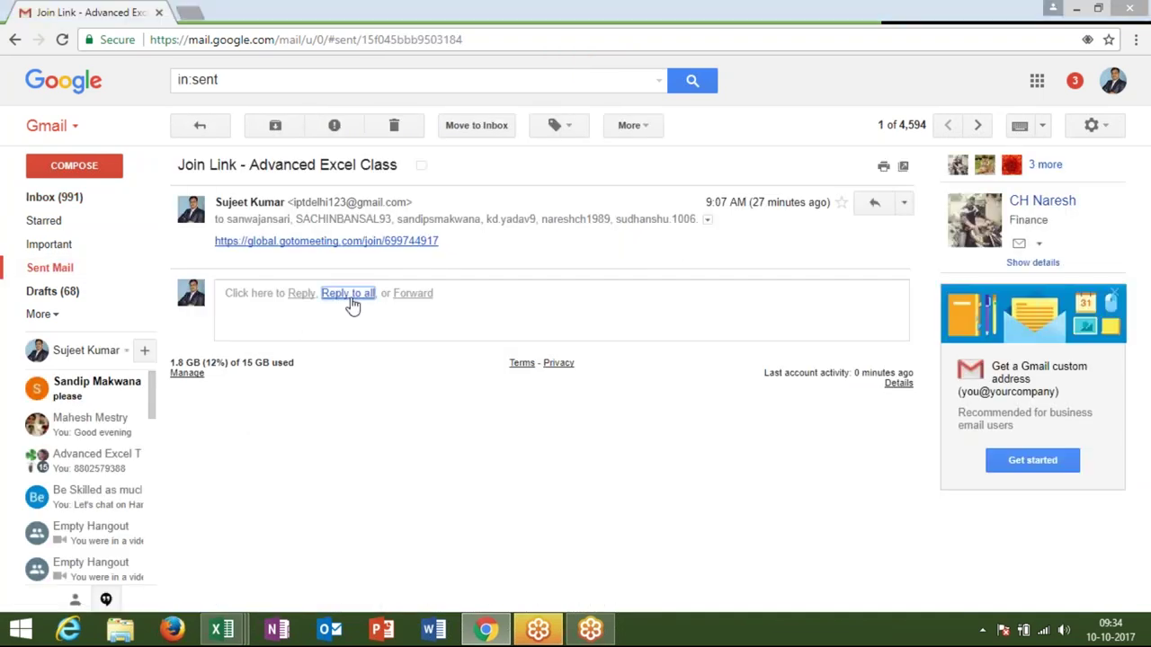
Reply to all with form3.xlsm from the Desktop attached and send it
left_click(350, 298)
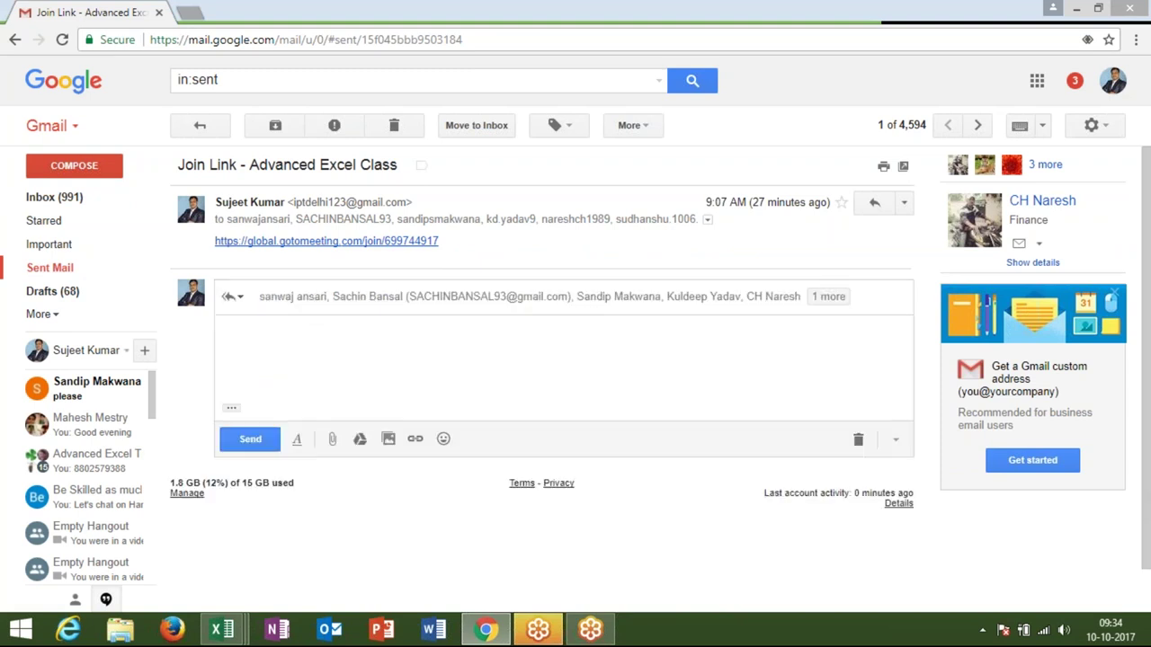
left_click(354, 359)
left_click(332, 440)
left_click(210, 223)
key("f")
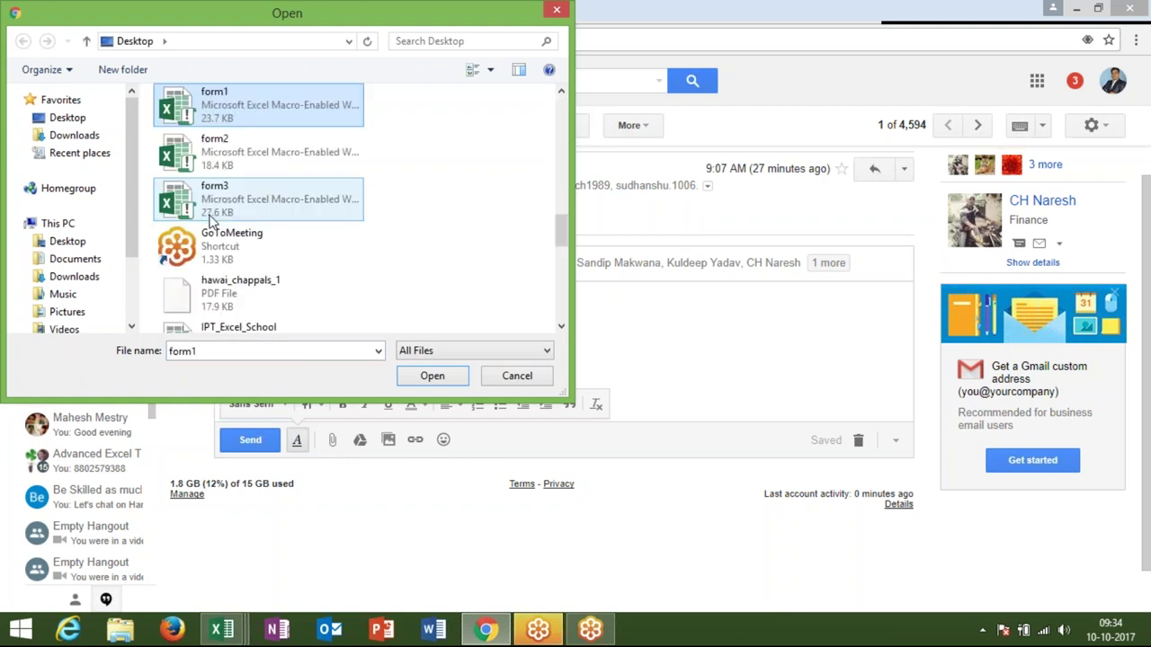
double_click(215, 194)
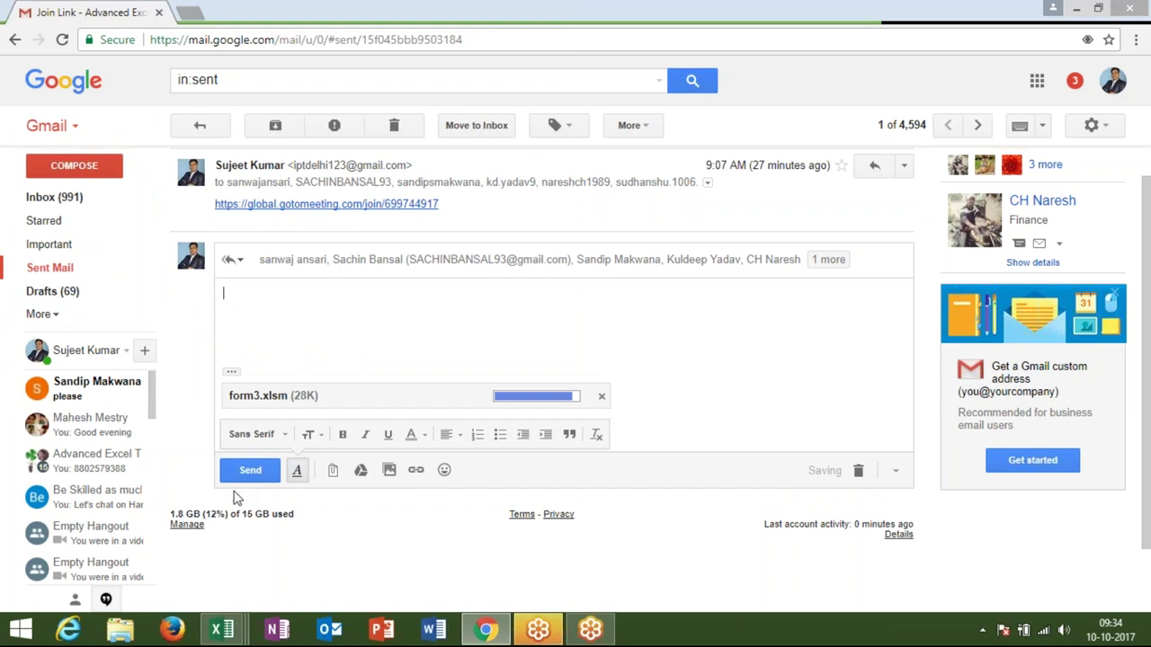
left_click(250, 479)
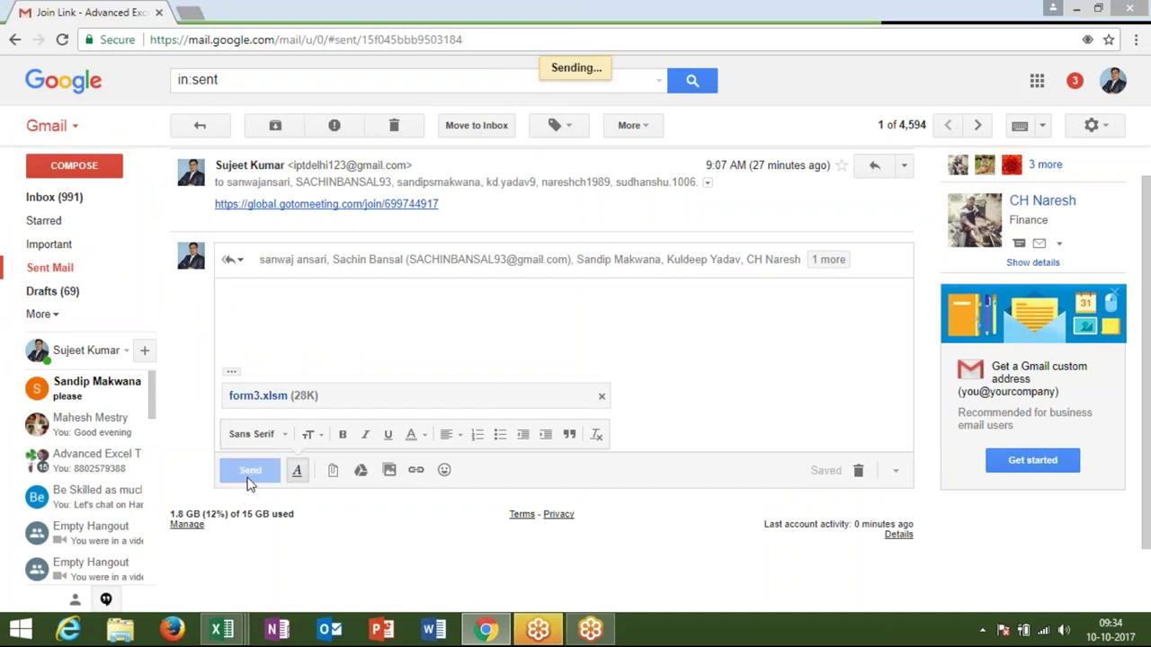